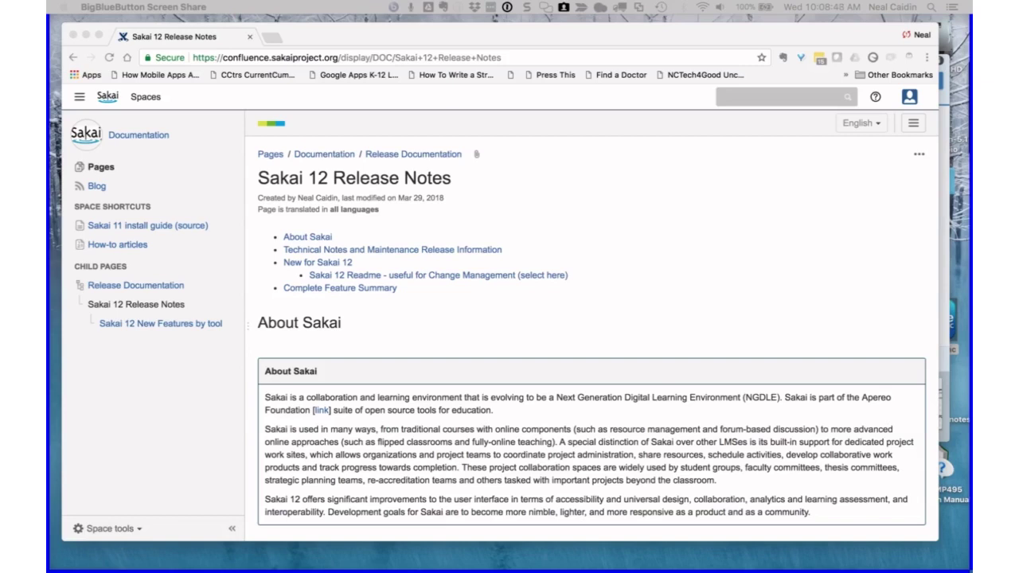
- Scroll down the Sakai 12 Release Notes to the New for Sakai 12 feature list
scroll(467, 273, down, 3)
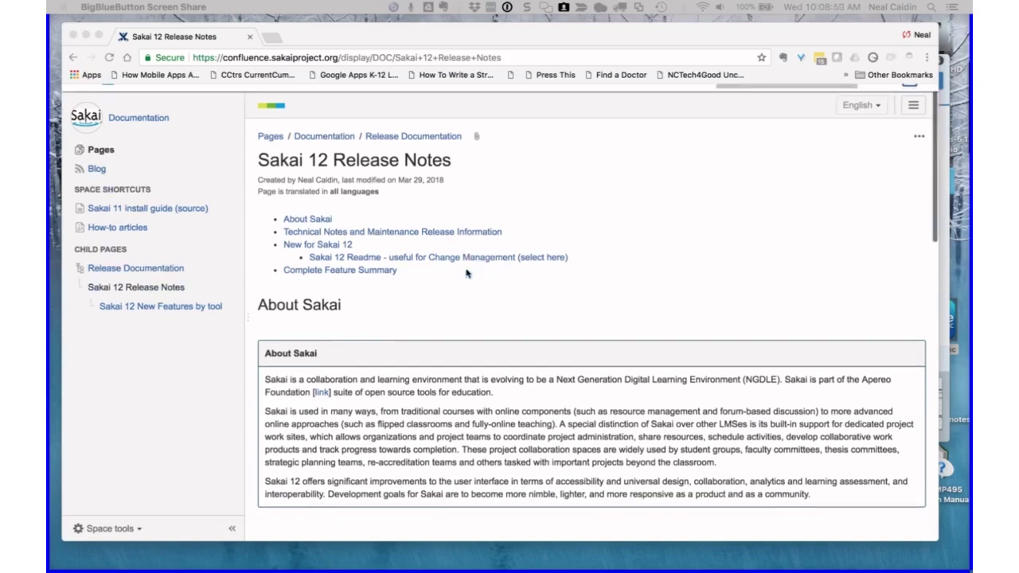
scroll(467, 273, down, 15)
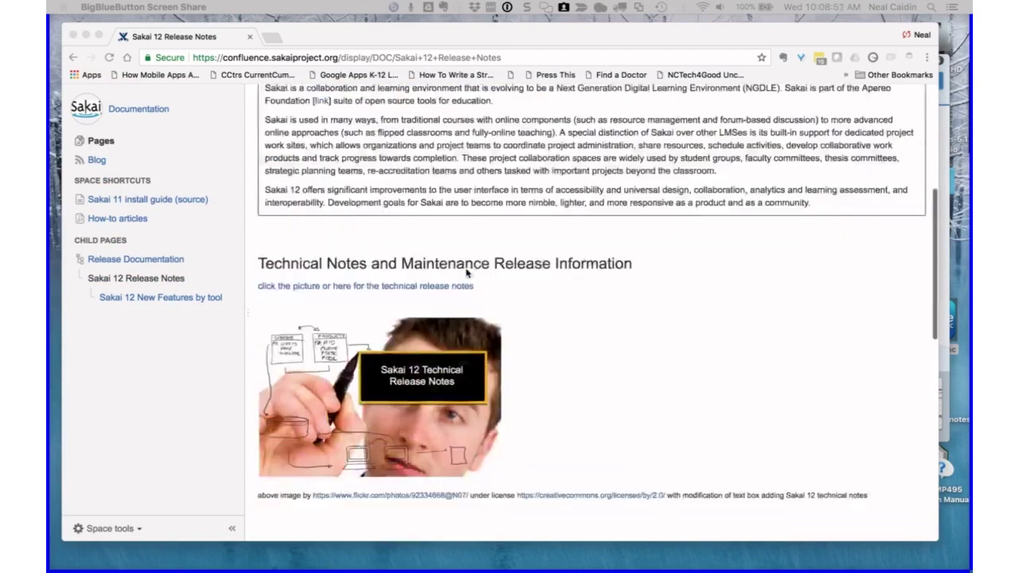
scroll(467, 273, down, 4)
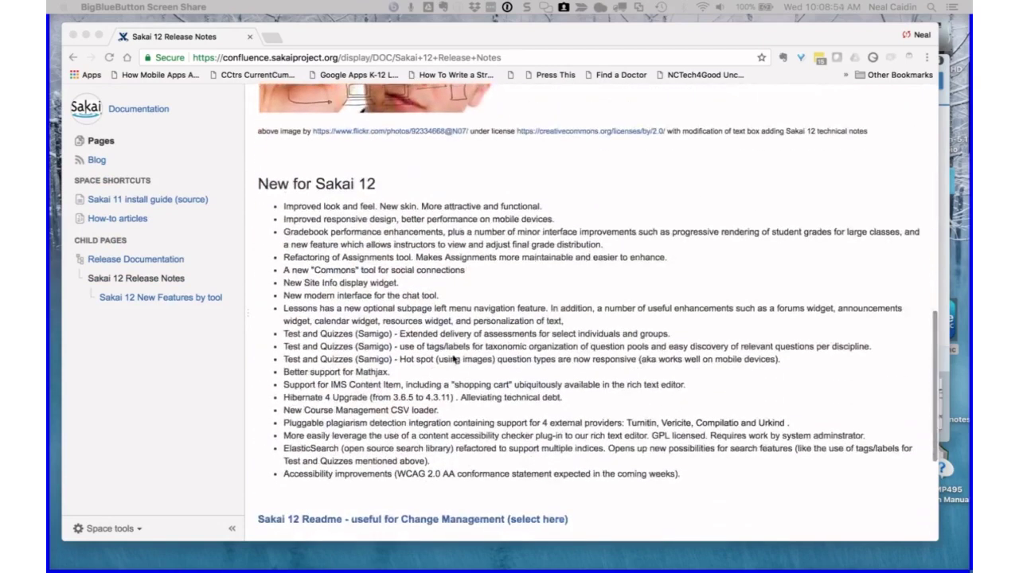
scroll(412, 353, down, 1)
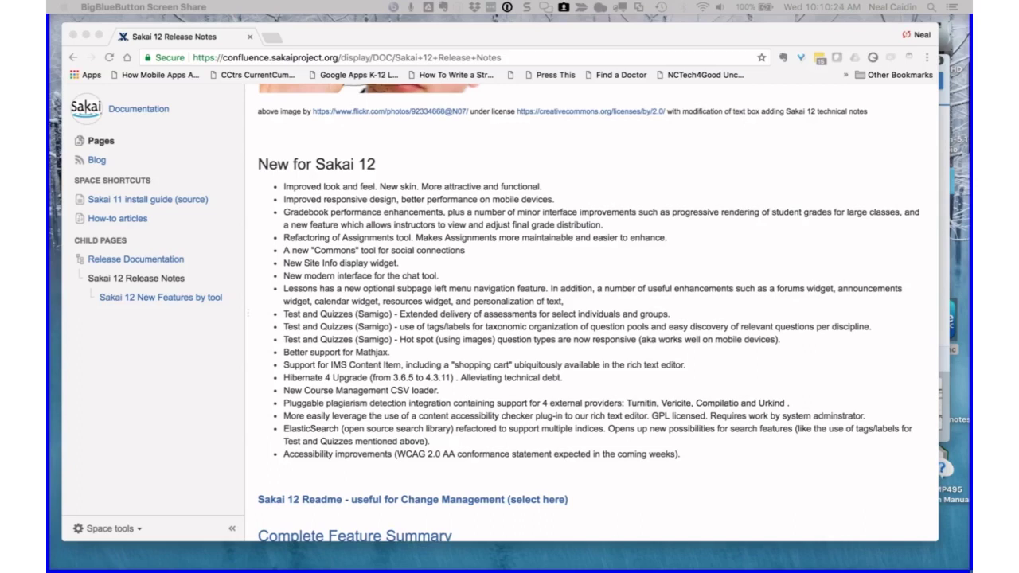
click(333, 308)
scroll(335, 307, down, 2)
scroll(335, 307, down, 5)
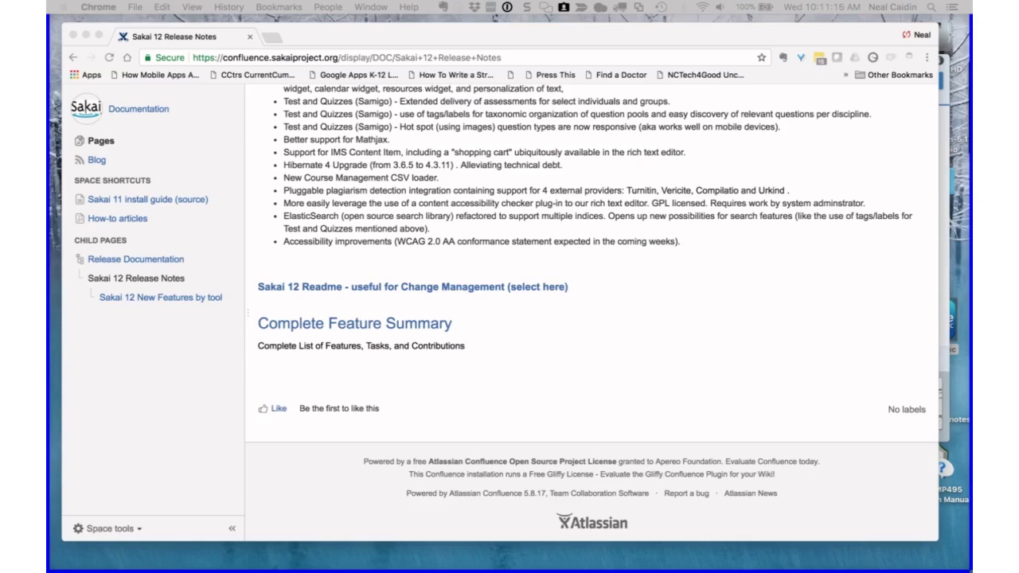
click(427, 247)
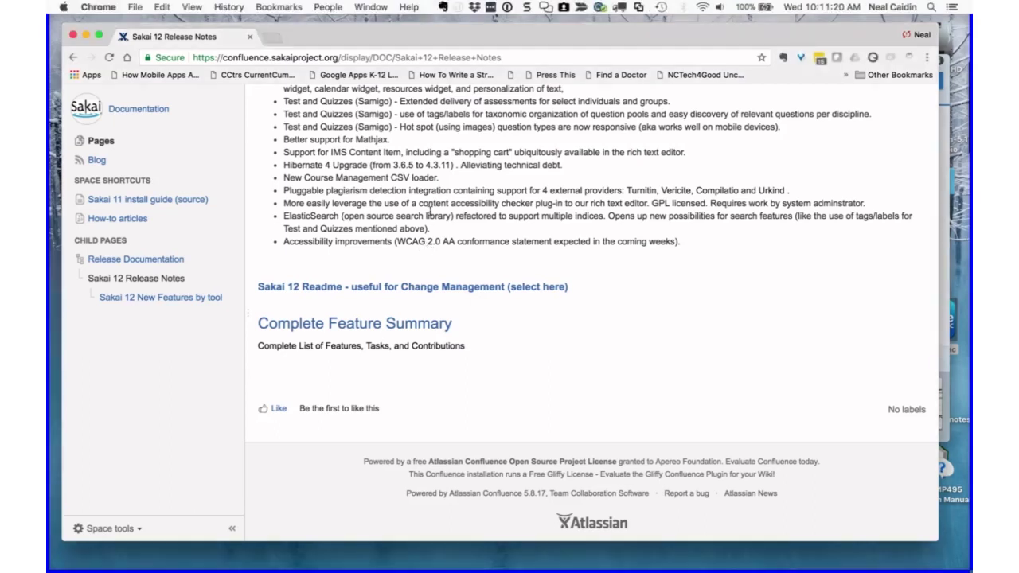
scroll(430, 211, up, 3)
scroll(430, 211, up, 2)
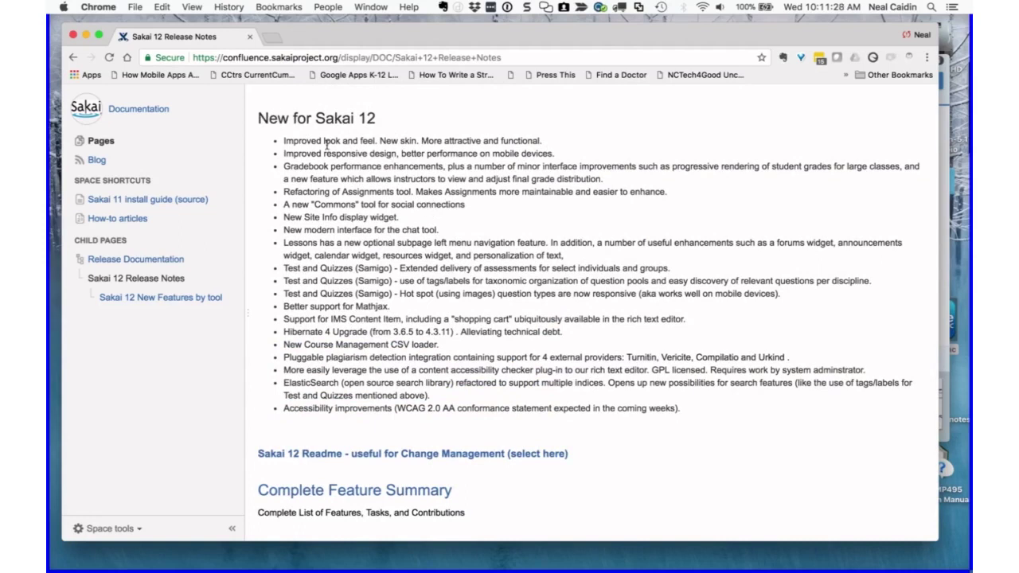
scroll(327, 143, up, 10)
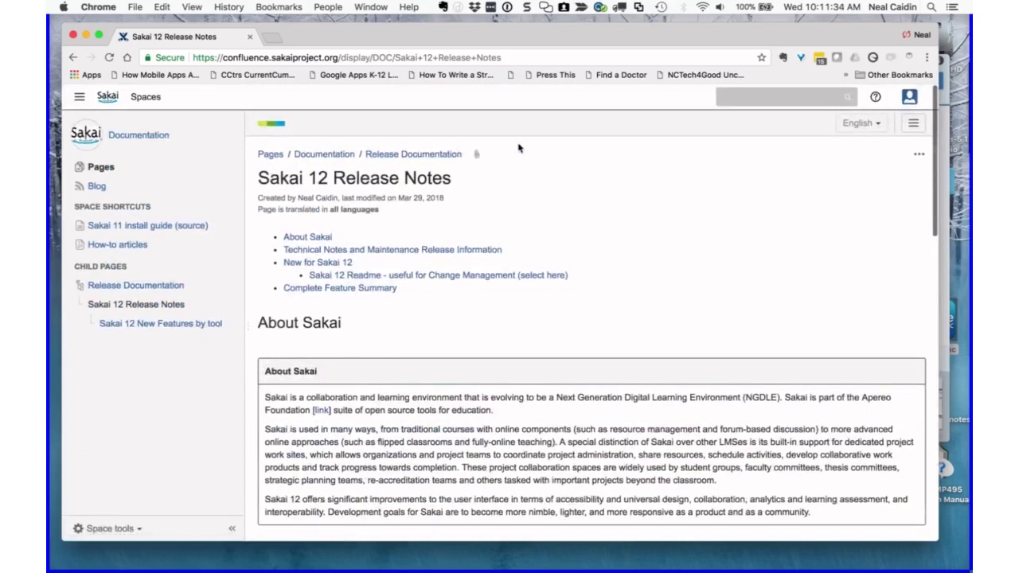
click(509, 59)
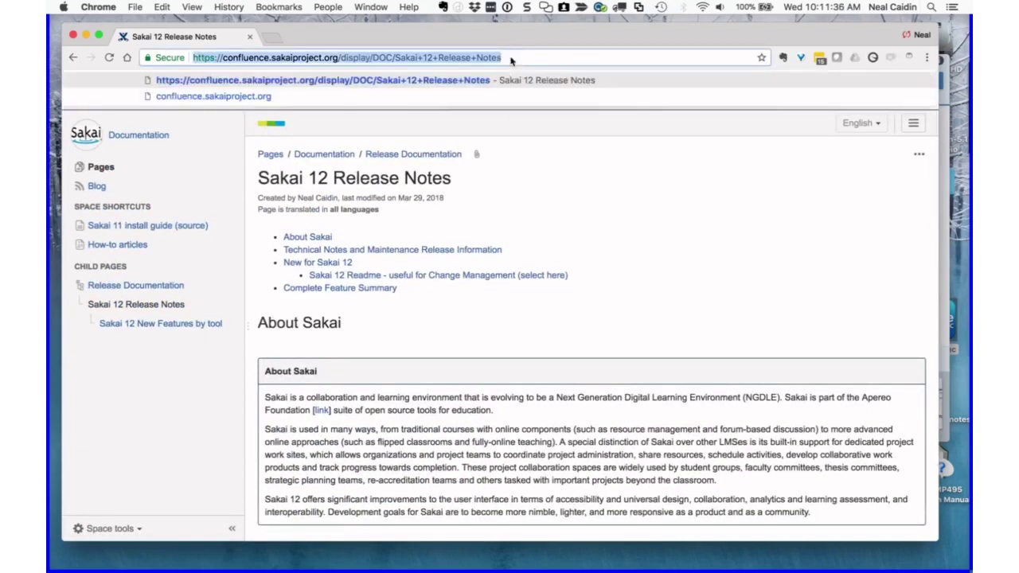
click(529, 202)
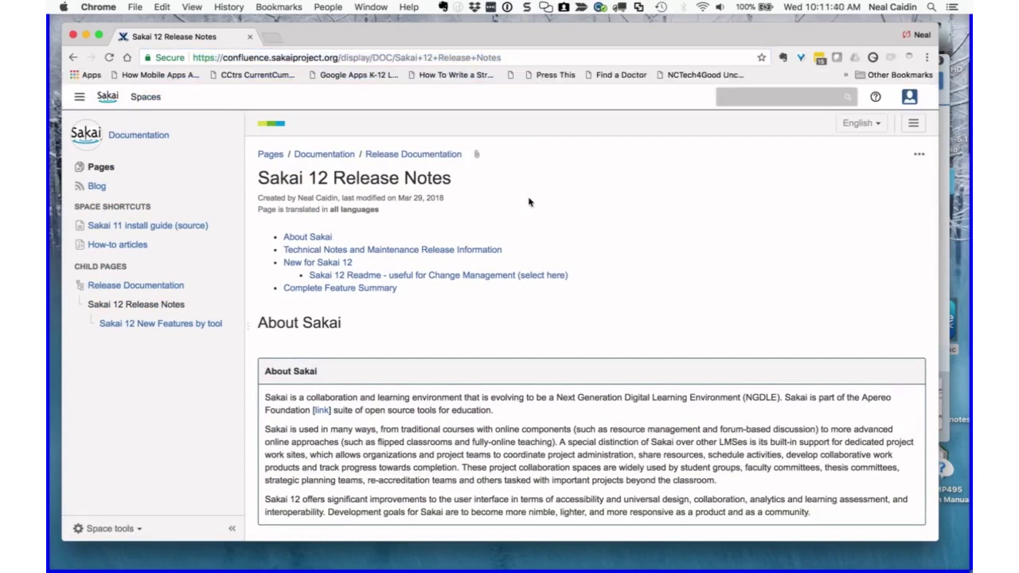
scroll(401, 335, down, 3)
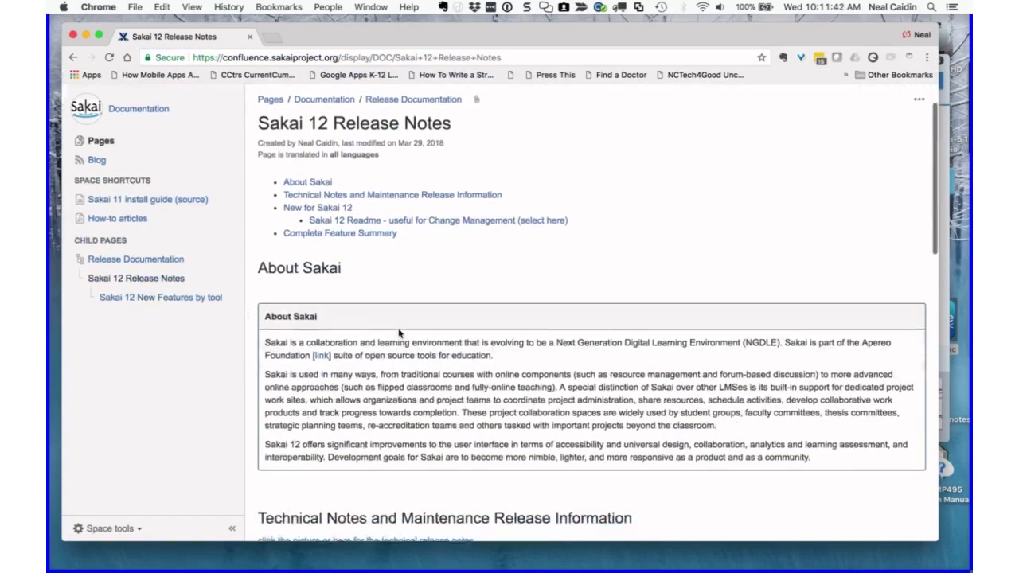
scroll(401, 335, down, 5)
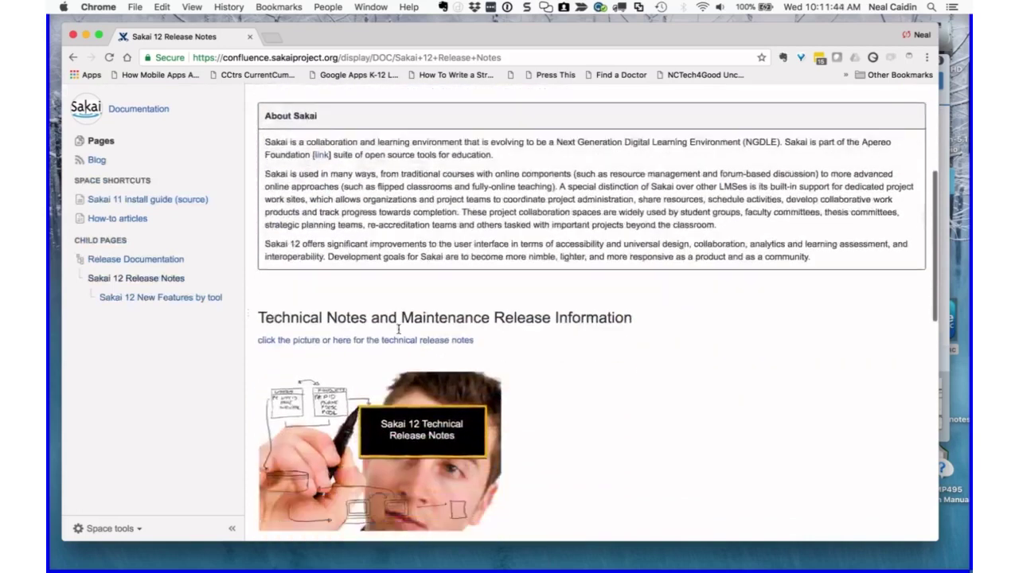
scroll(401, 335, down, 2)
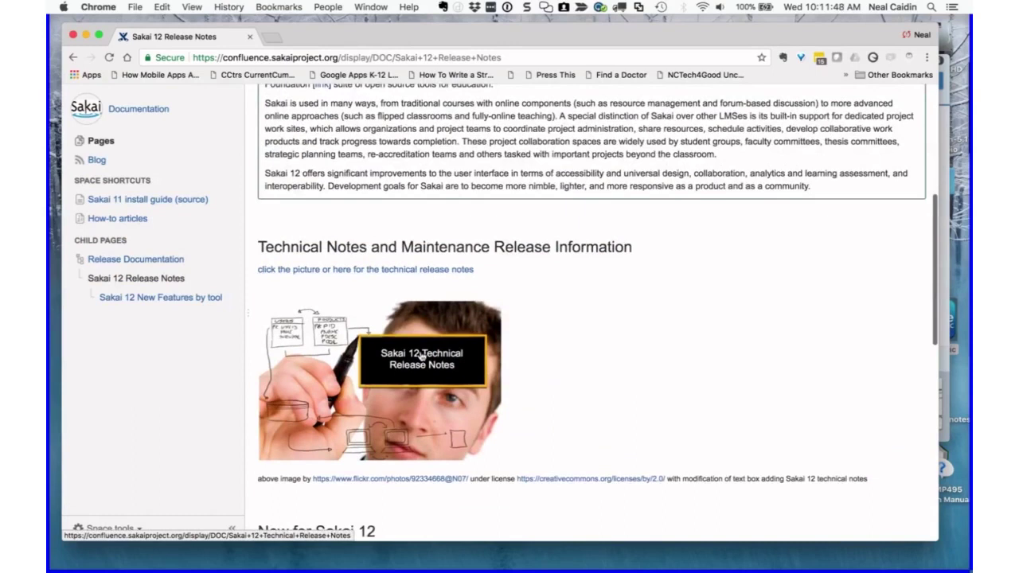
scroll(421, 356, down, 1)
scroll(421, 356, down, 3)
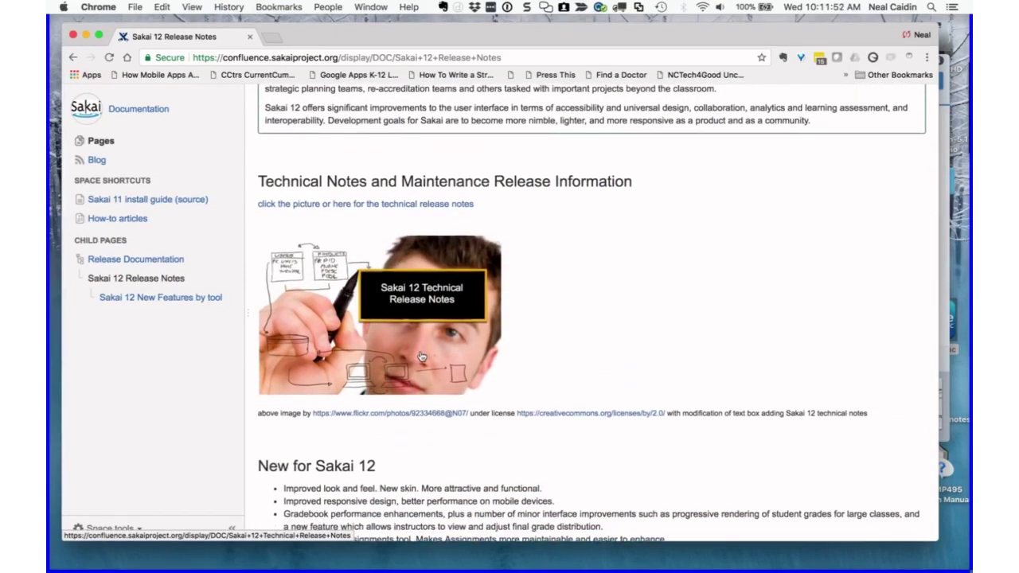
scroll(421, 356, down, 5)
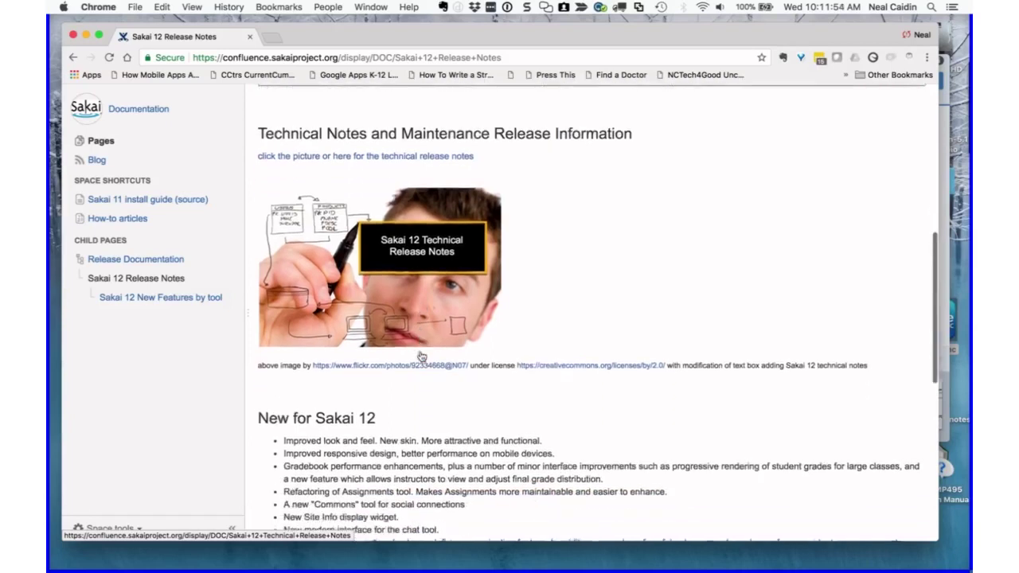
scroll(422, 356, down, 6)
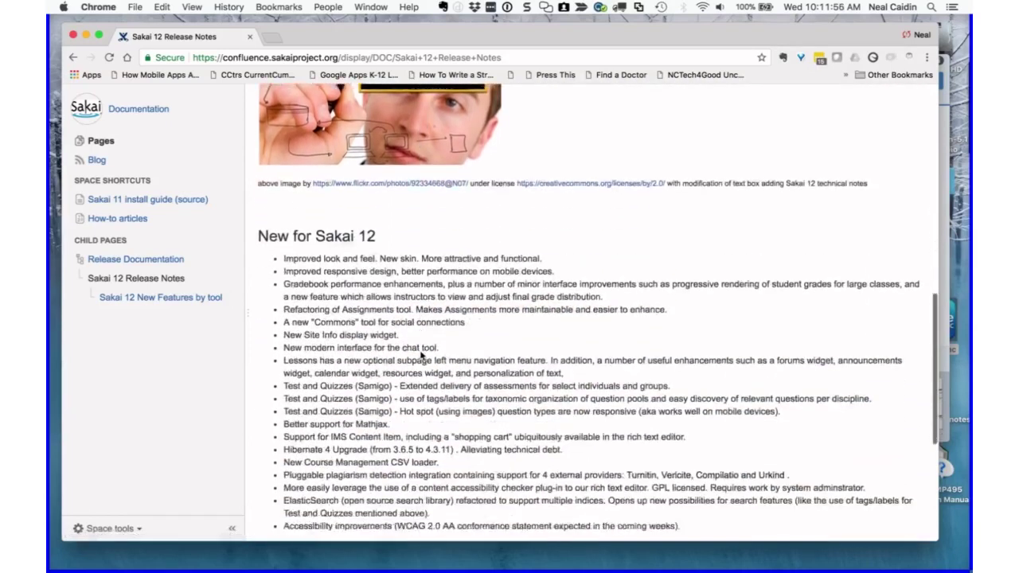
double_click(272, 212)
double_click(271, 211)
click(271, 212)
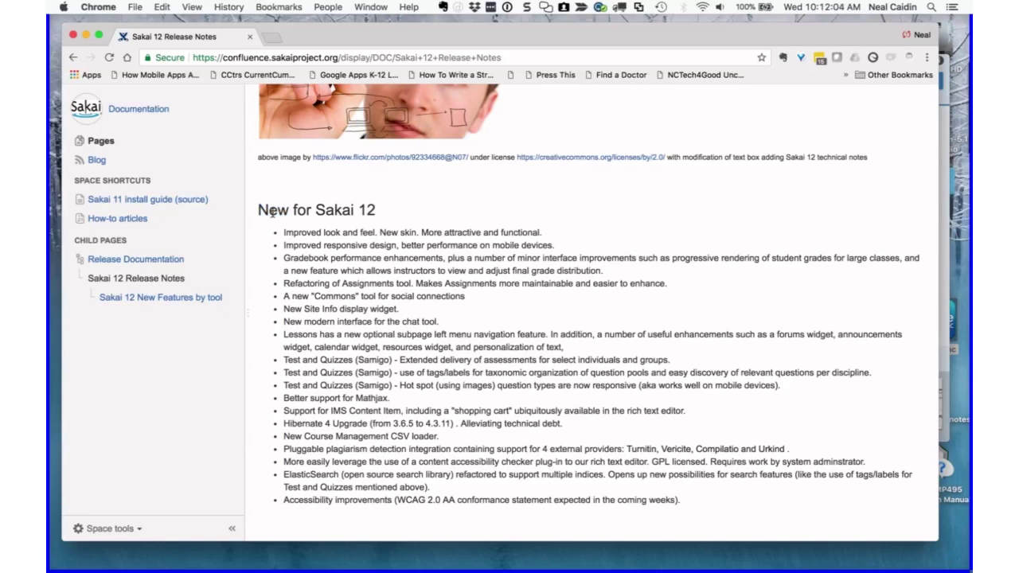
scroll(471, 315, down, 2)
scroll(470, 312, up, 1)
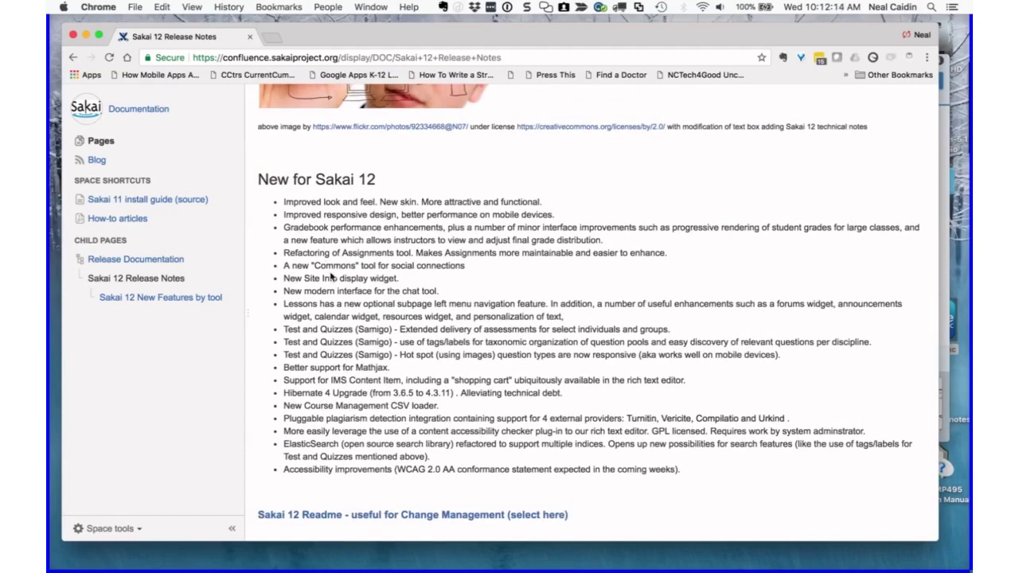
scroll(332, 276, down, 2)
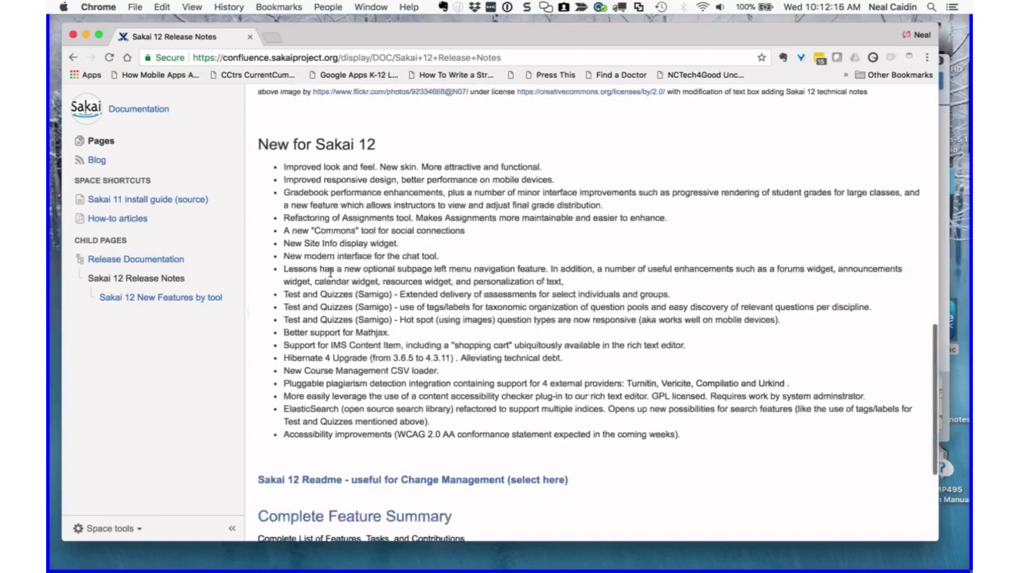
scroll(332, 271, down, 2)
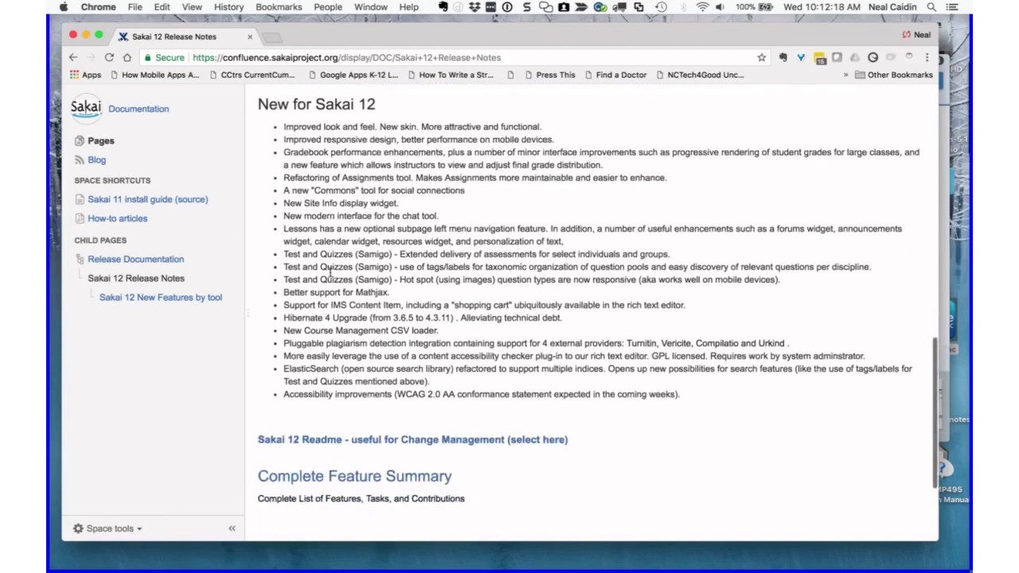
scroll(332, 277, down, 5)
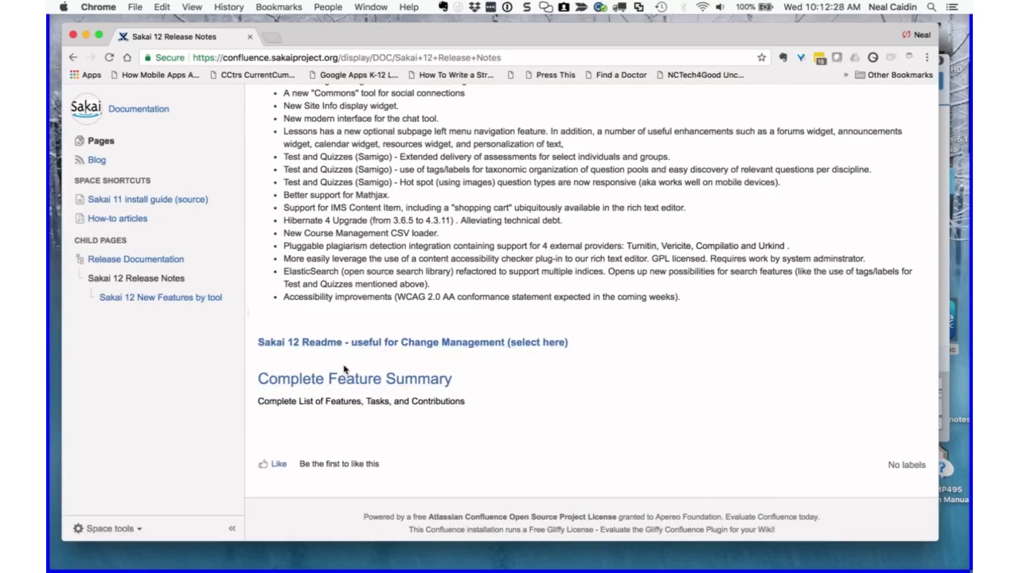
scroll(344, 382, up, 1)
scroll(343, 386, up, 3)
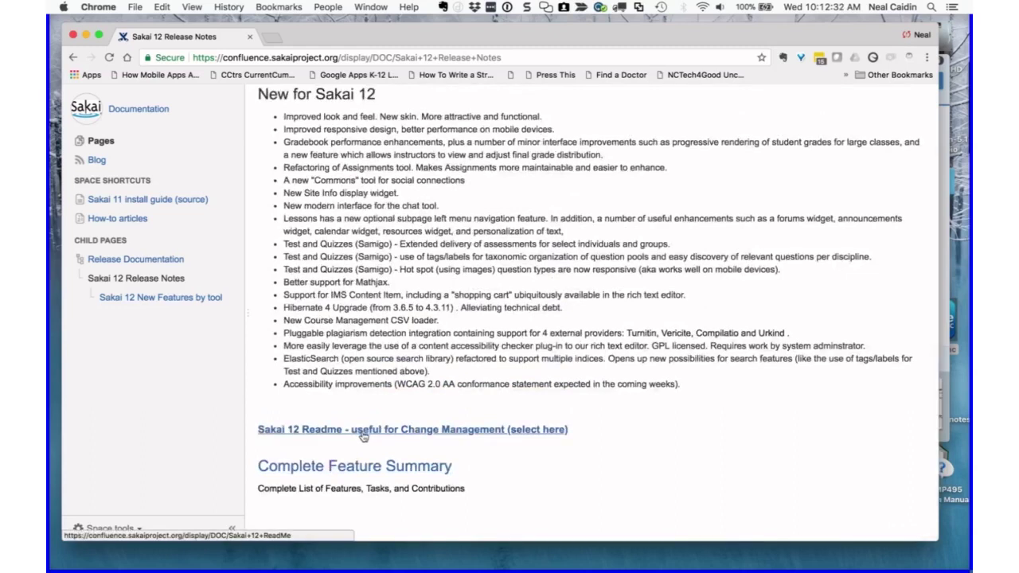
scroll(363, 436, up, 10)
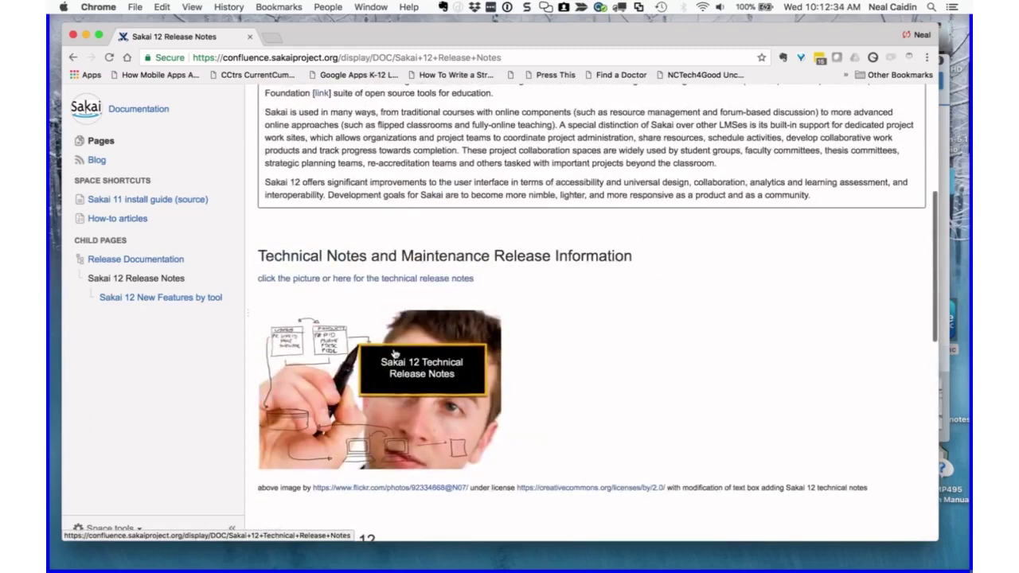
- Open the Sakai 12 Technical Release Notes and scroll down to the Translations section
click(395, 358)
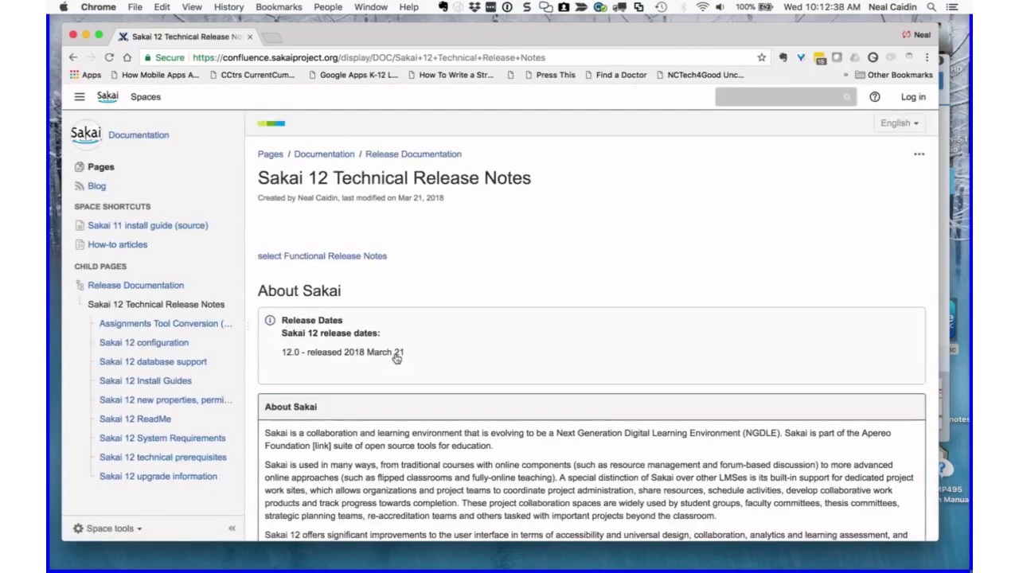
scroll(395, 358, down, 2)
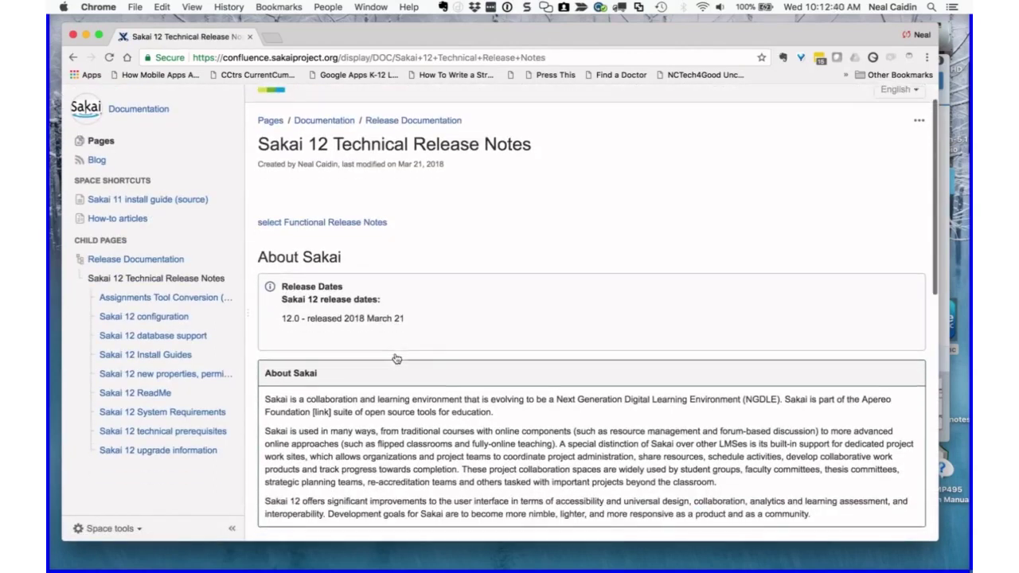
scroll(407, 289, down, 3)
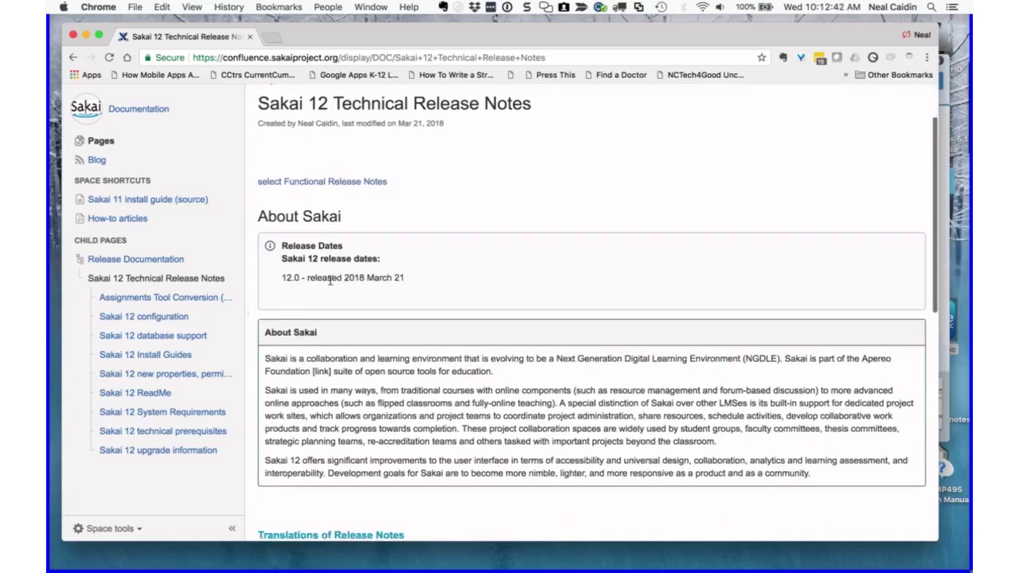
scroll(331, 285, down, 2)
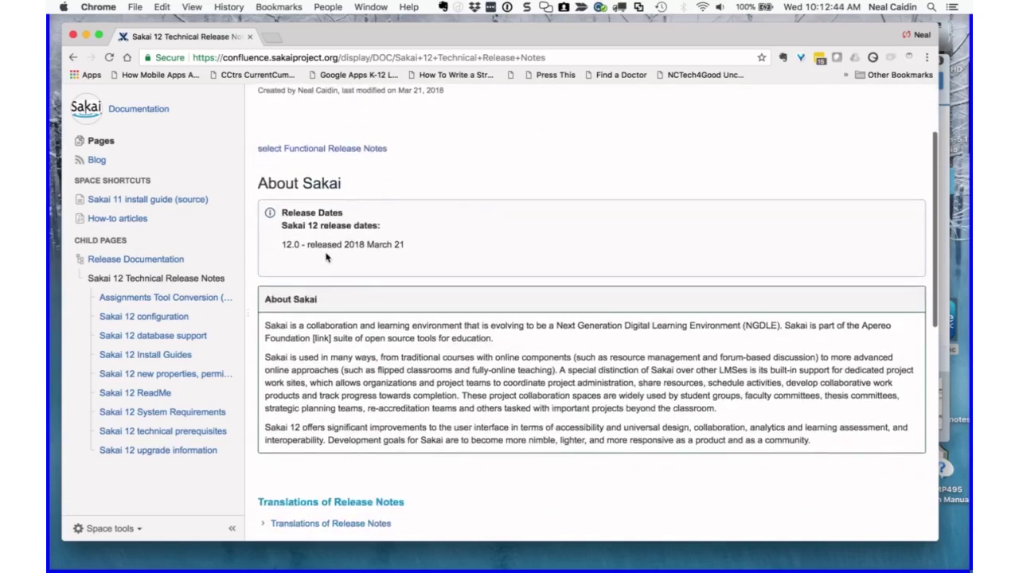
scroll(328, 260, down, 2)
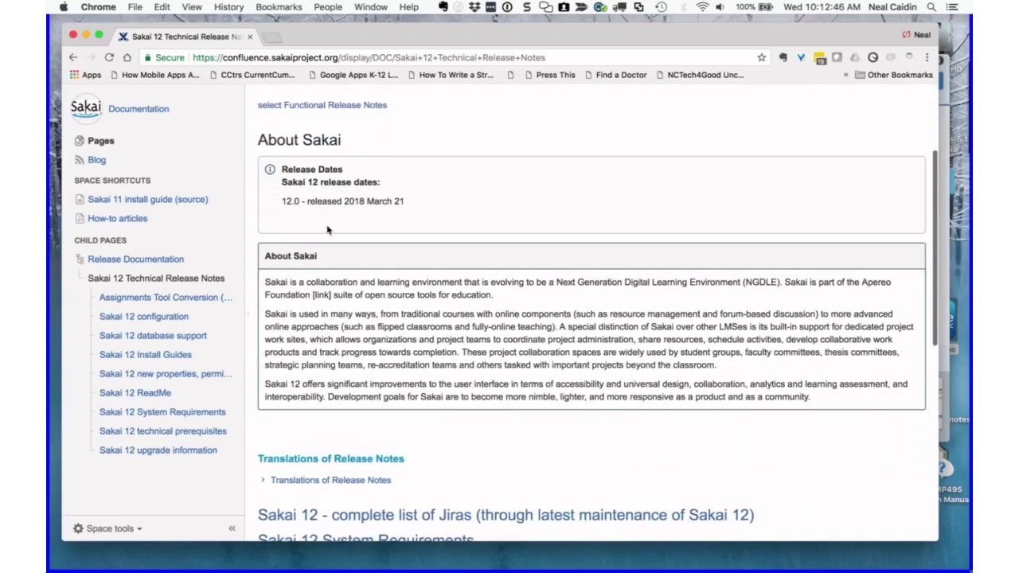
scroll(327, 230, down, 10)
scroll(326, 230, up, 4)
scroll(326, 230, down, 3)
scroll(326, 230, down, 3)
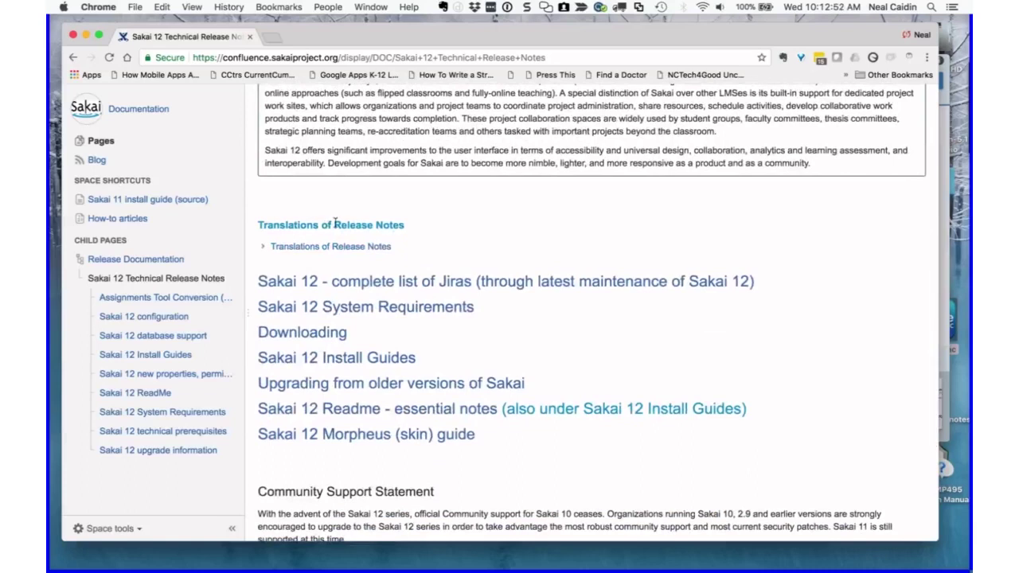
scroll(436, 223, down, 2)
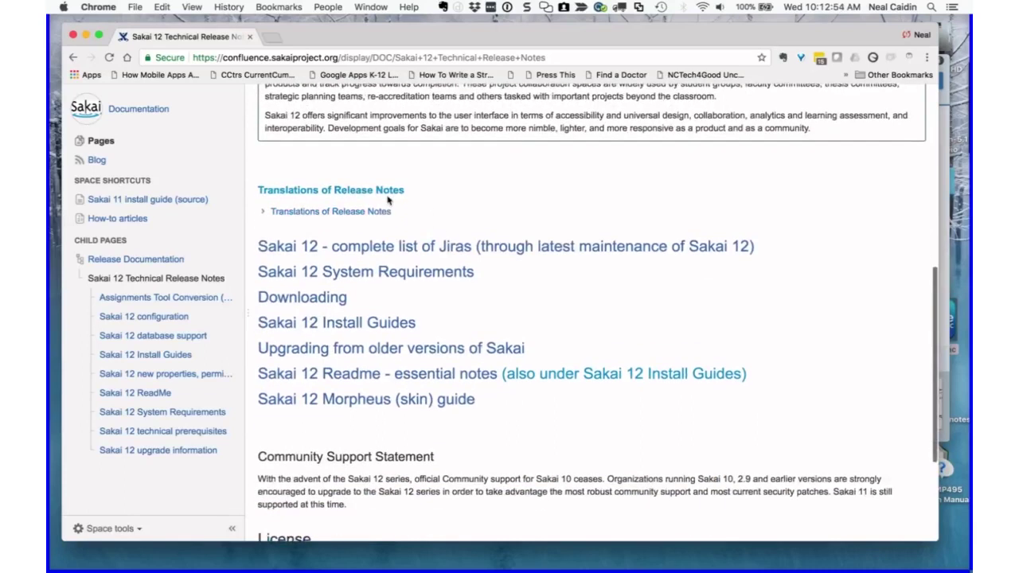
- Highlight the Translations of Release Notes heading, then expand and collapse that section
double_click(379, 190)
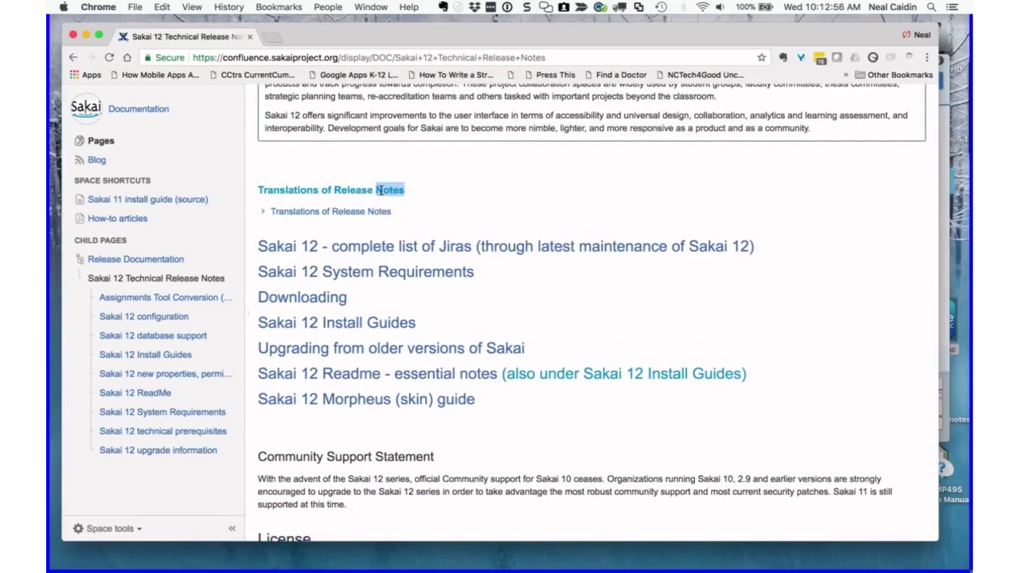
click(418, 194)
double_click(293, 190)
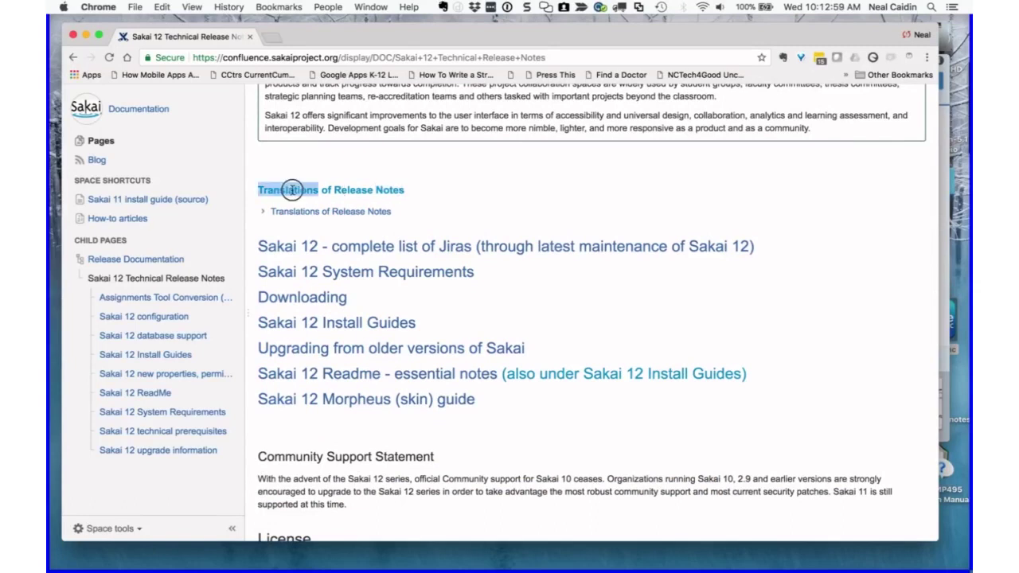
drag(358, 191, 382, 190)
click(380, 189)
scroll(381, 190, down, 1)
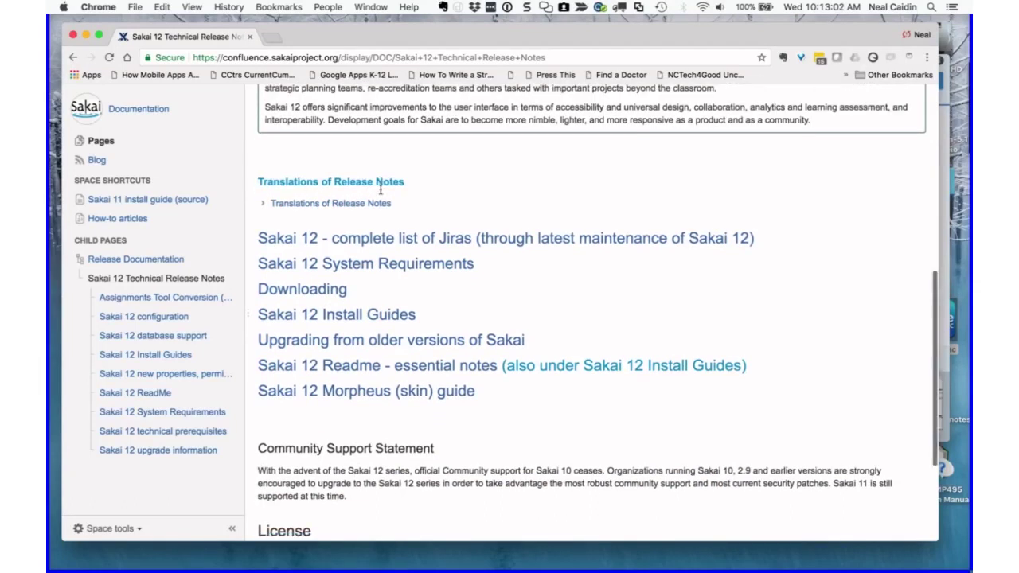
scroll(380, 189, down, 1)
click(274, 180)
click(280, 183)
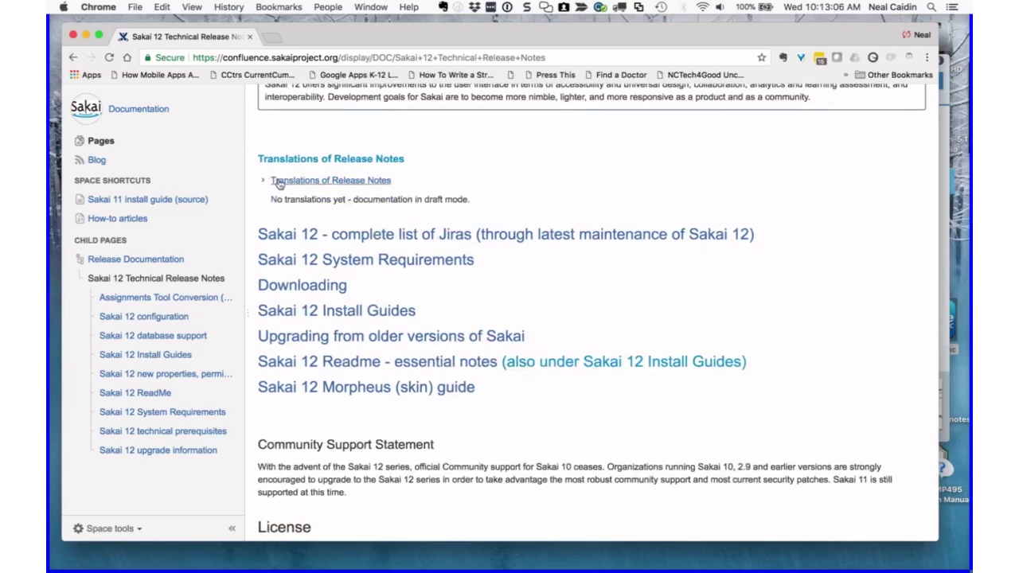
- Scroll further down and open the Sakai 12 System Requirements page
scroll(390, 231, down, 1)
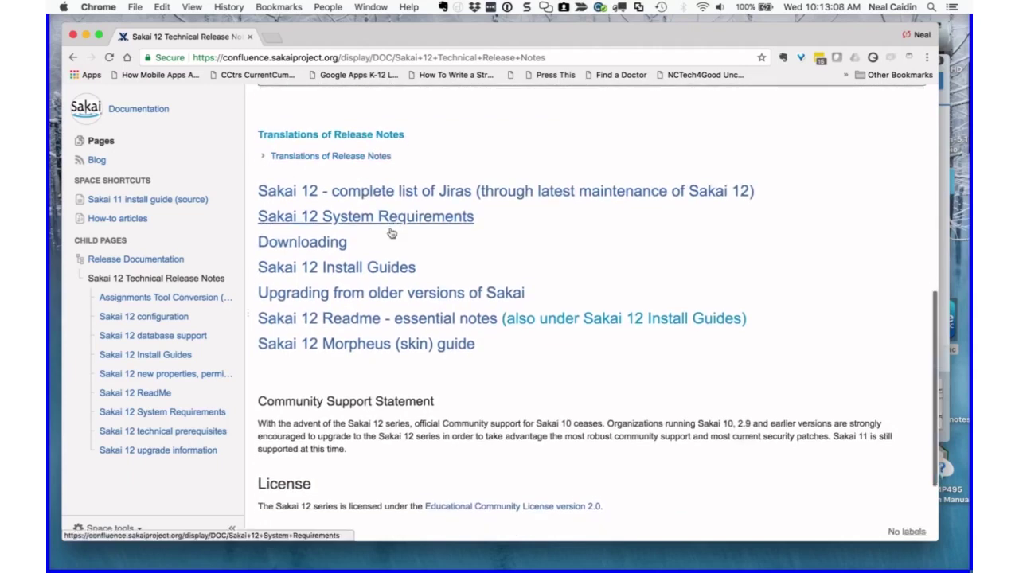
scroll(391, 233, down, 1)
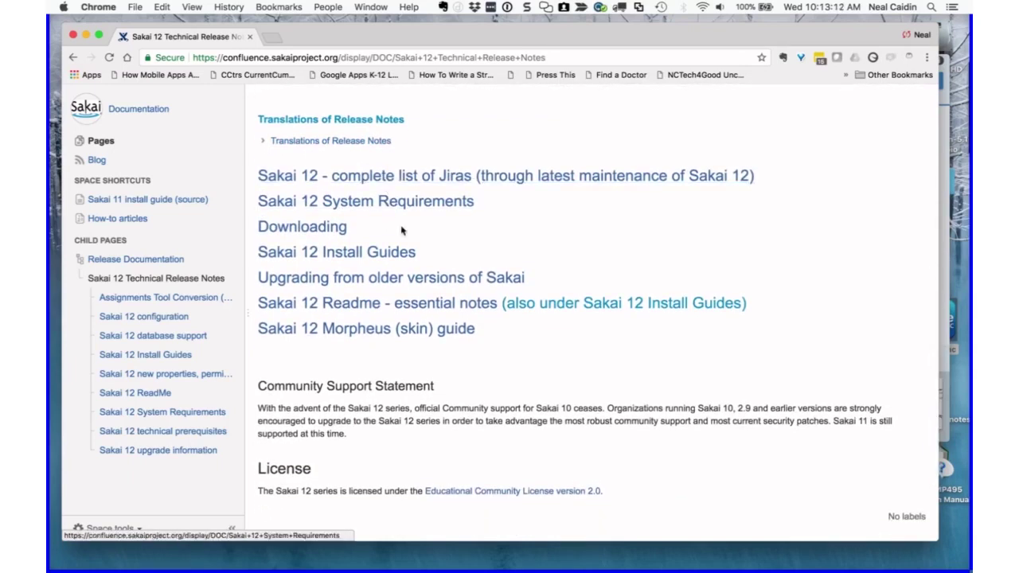
scroll(402, 231, down, 1)
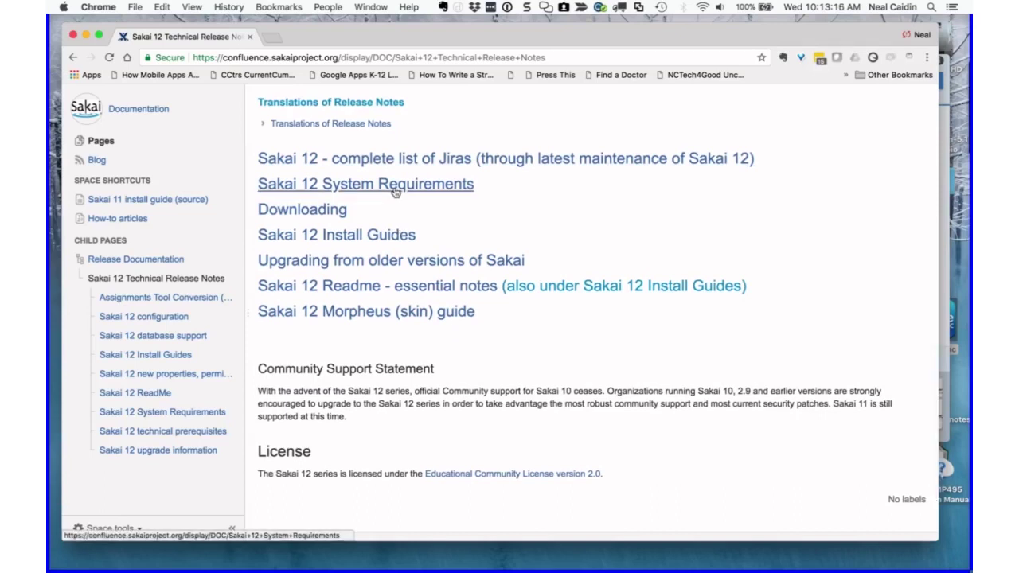
click(396, 191)
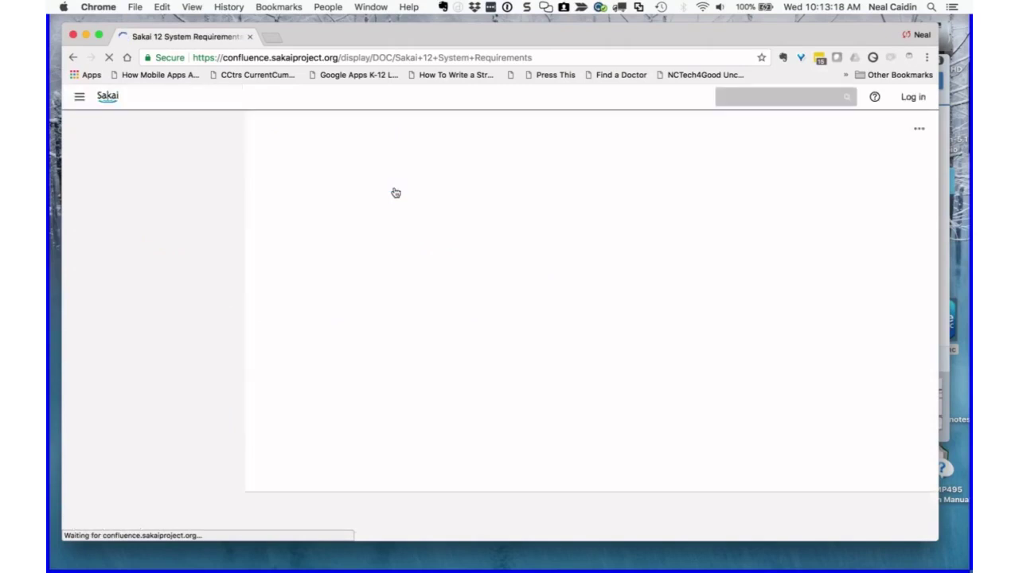
- Read through the Sakai 12 System Requirements page
scroll(406, 289, down, 1)
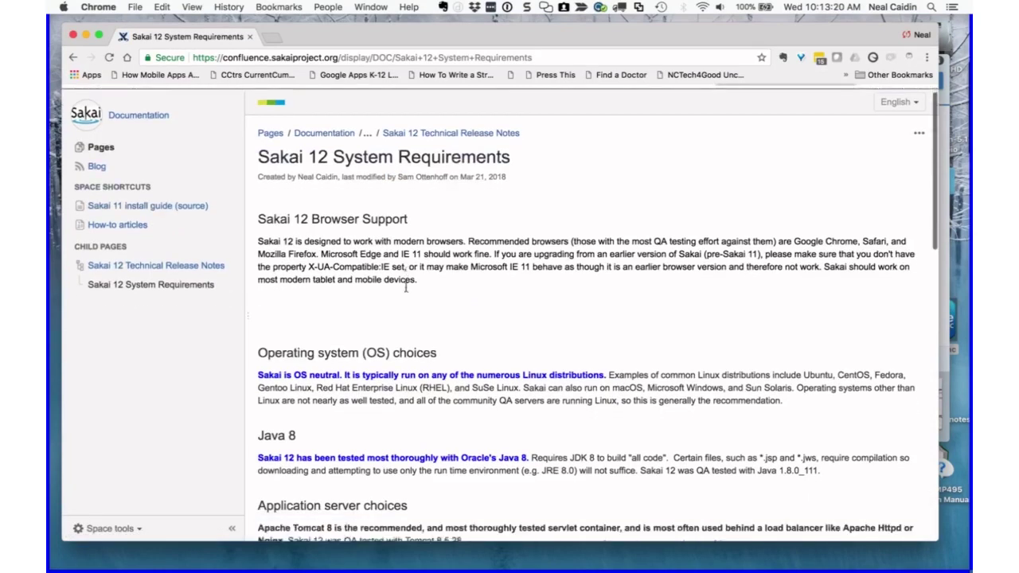
scroll(406, 288, down, 10)
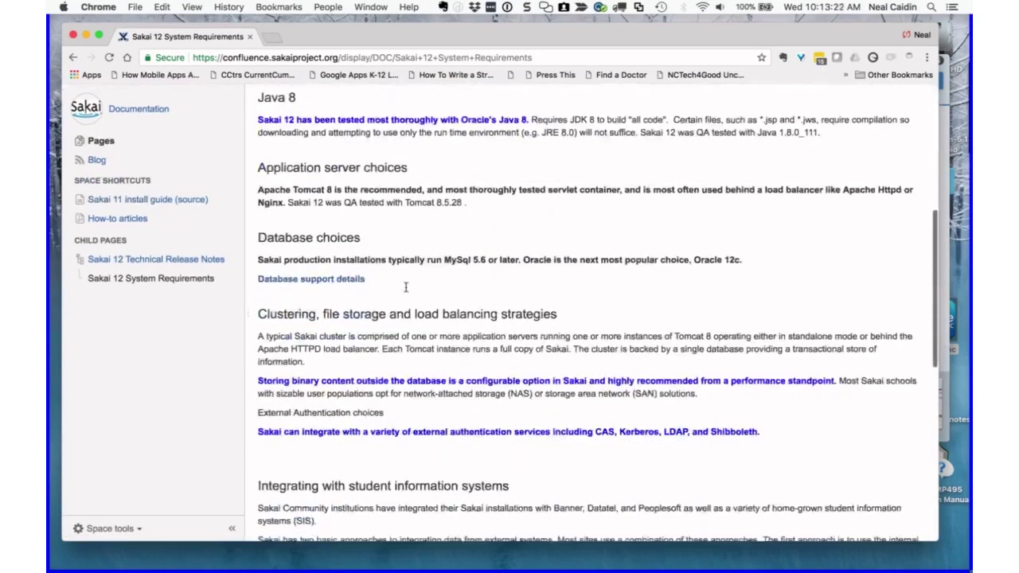
scroll(406, 288, down, 1)
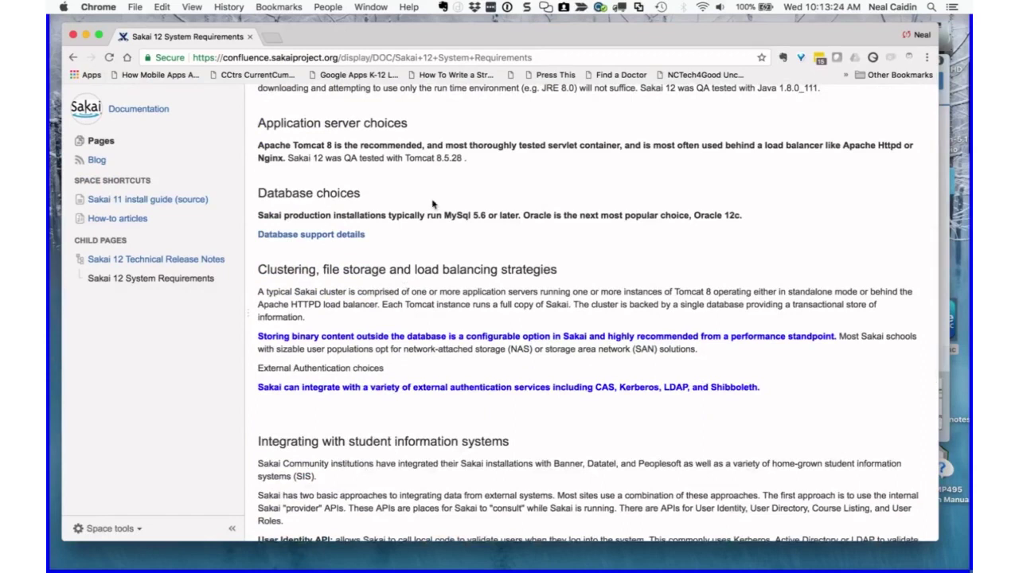
scroll(444, 229, down, 1)
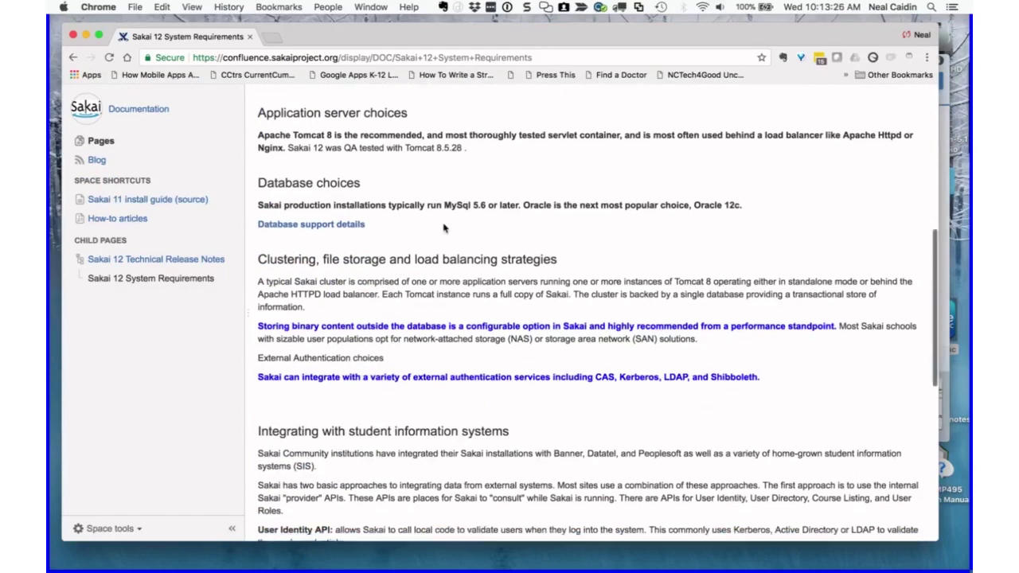
scroll(443, 228, down, 4)
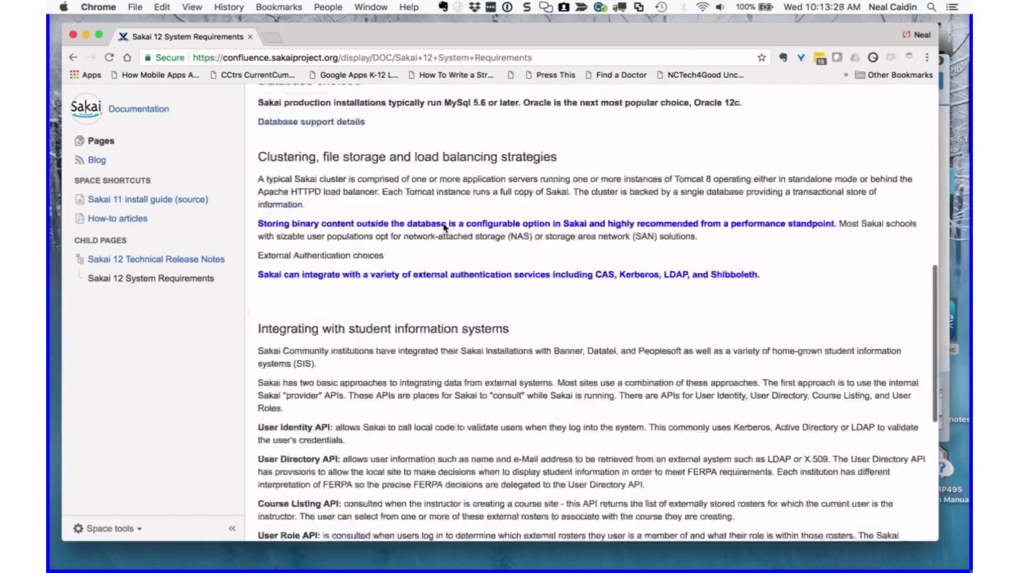
scroll(444, 229, up, 15)
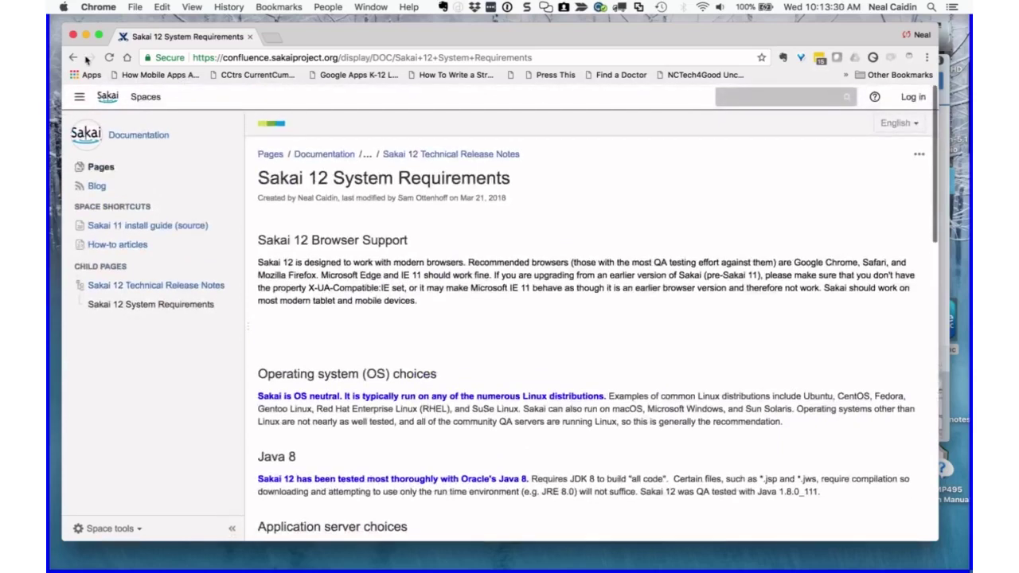
- Go back to the release notes and open the Sakai 12 Downloading page
click(74, 58)
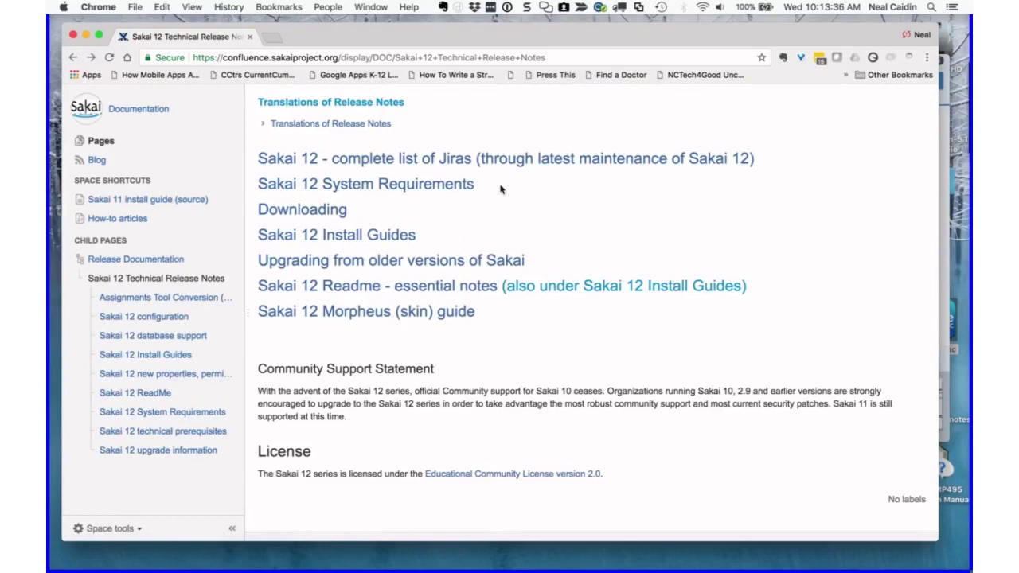
scroll(500, 191, up, 1)
click(335, 239)
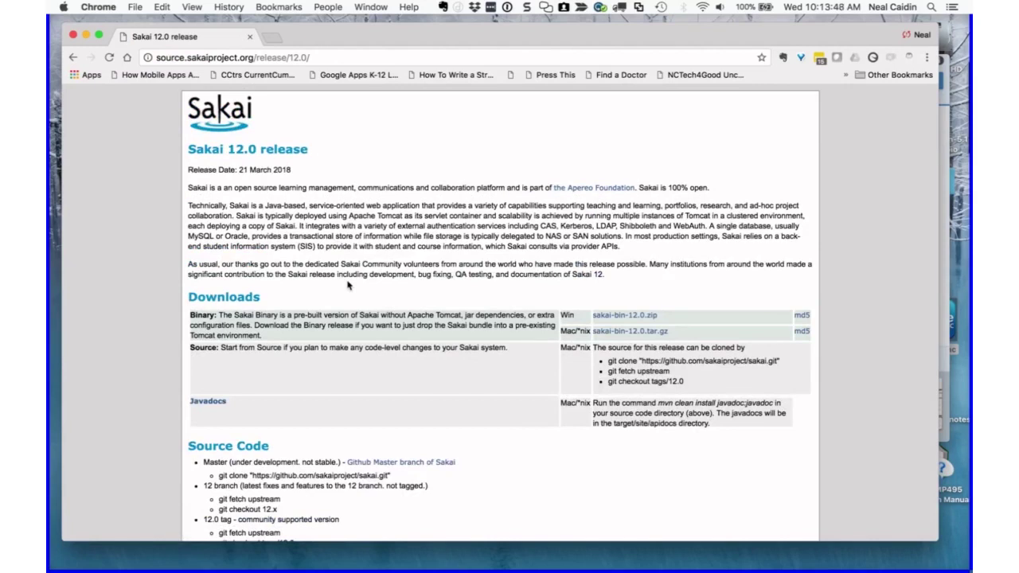
- Review the Sakai 12.0 Downloads and Source Code sections, then return to the release notes
scroll(348, 285, down, 2)
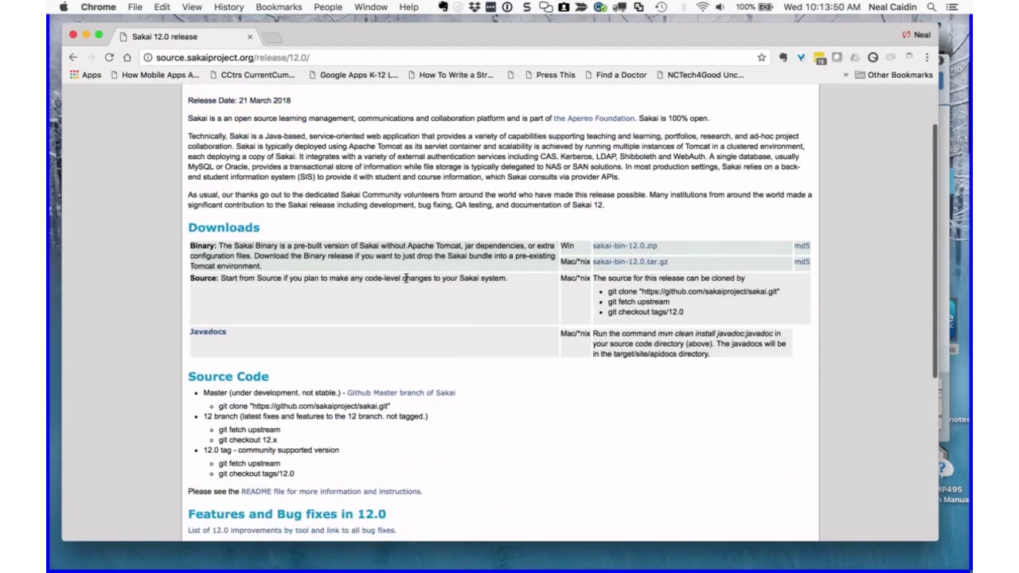
scroll(526, 365, down, 1)
scroll(525, 364, down, 3)
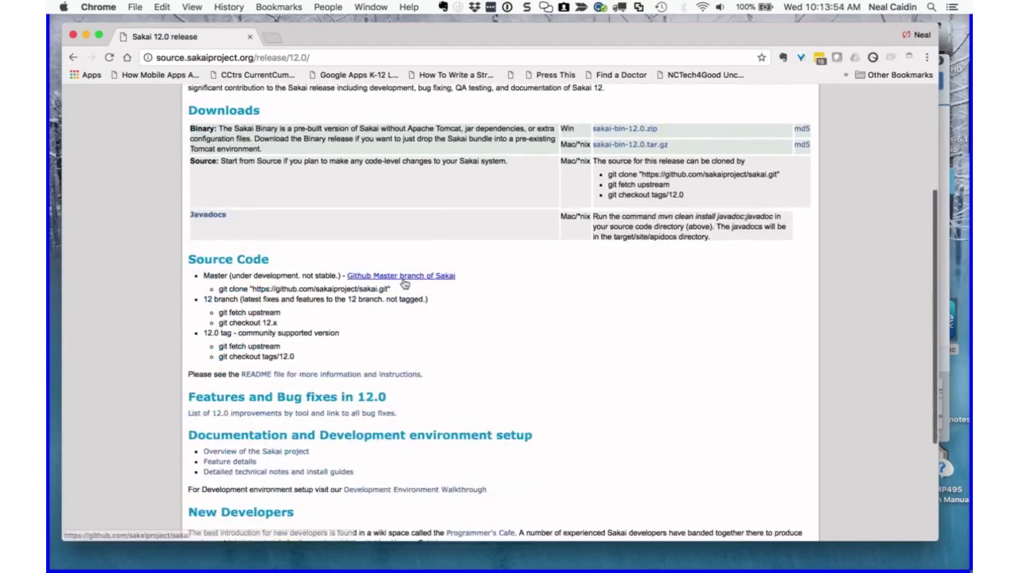
scroll(415, 315, down, 1)
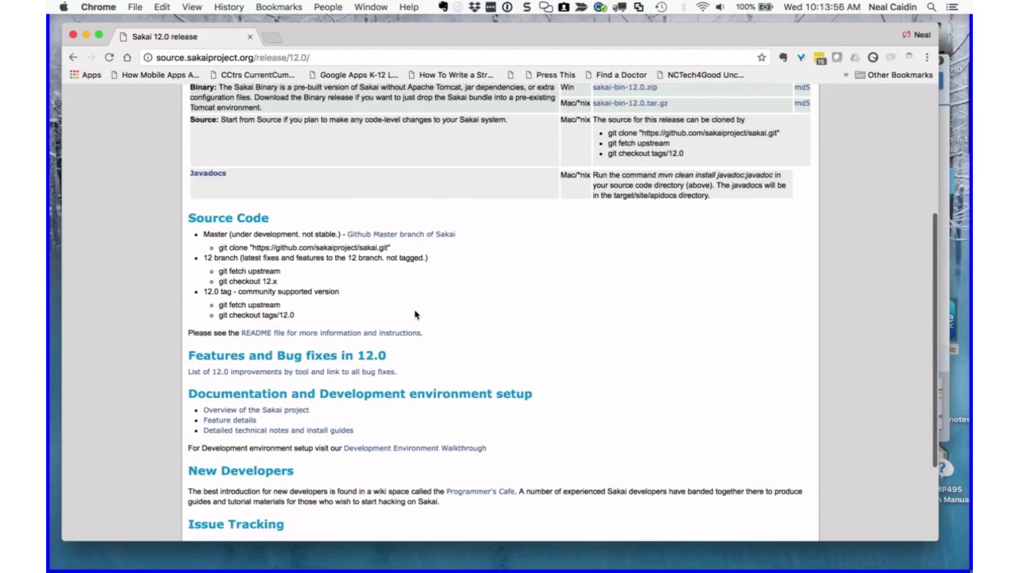
scroll(415, 316, down, 1)
scroll(414, 315, up, 5)
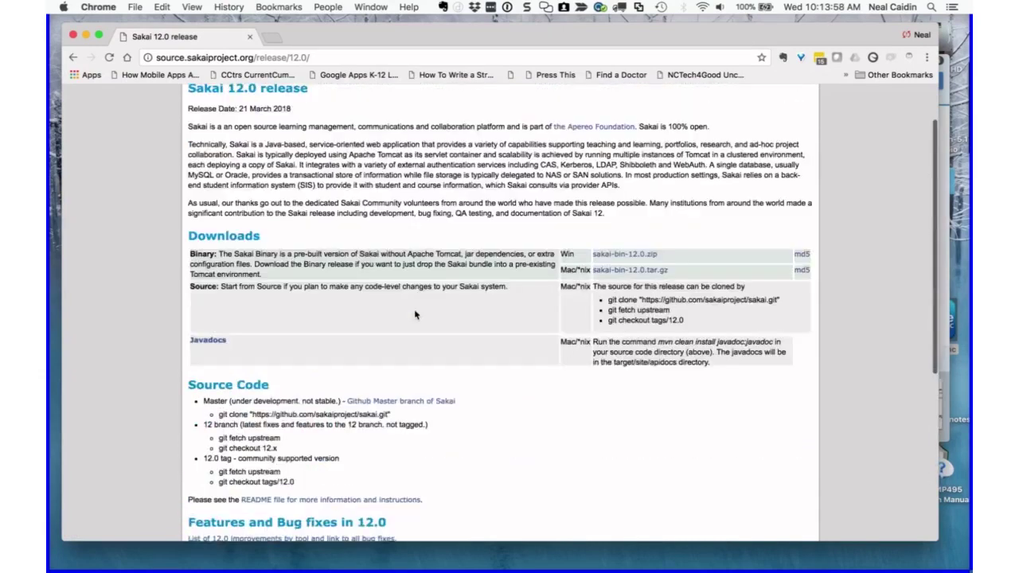
scroll(415, 315, up, 3)
click(73, 57)
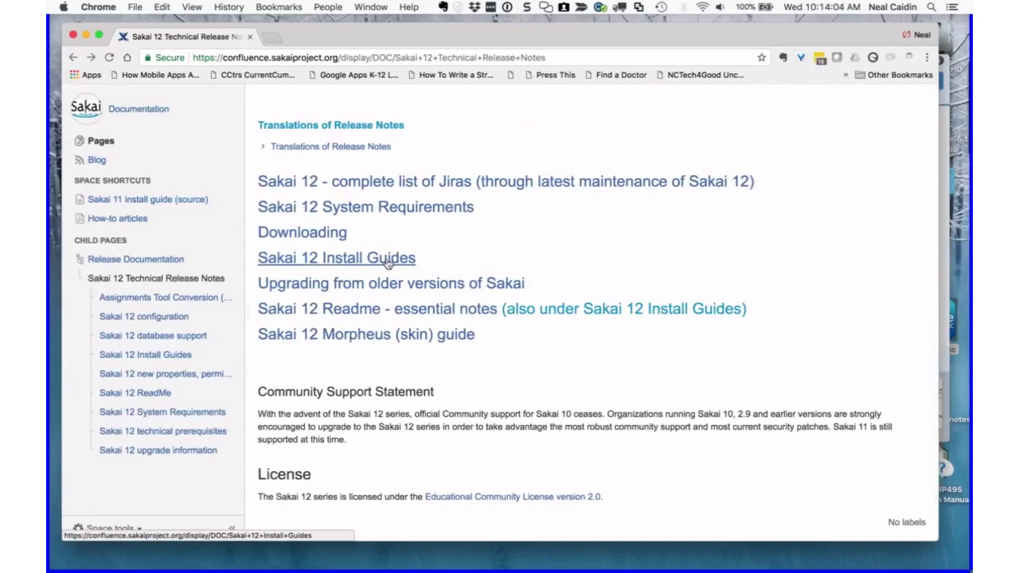
click(388, 264)
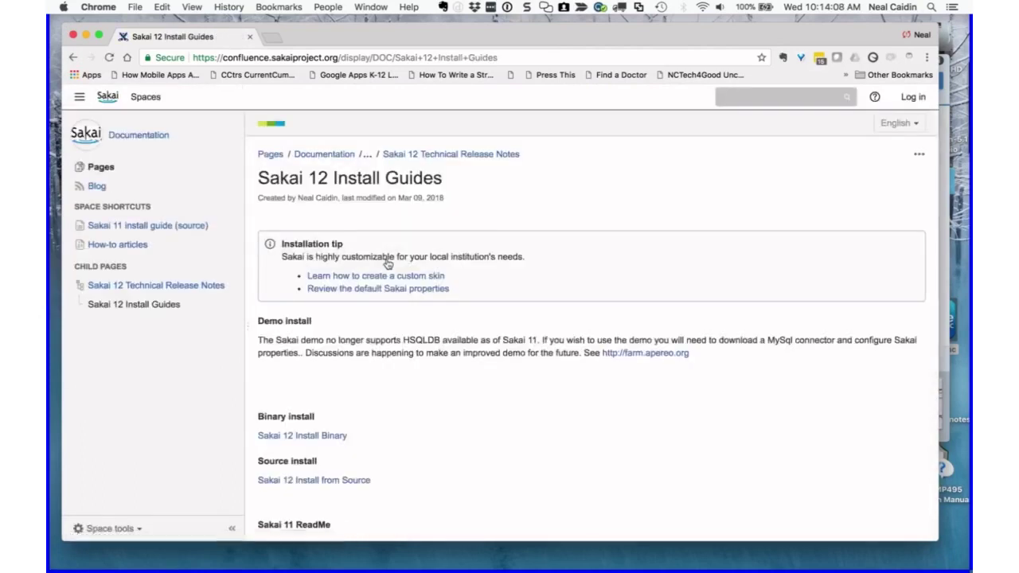
scroll(414, 282, down, 3)
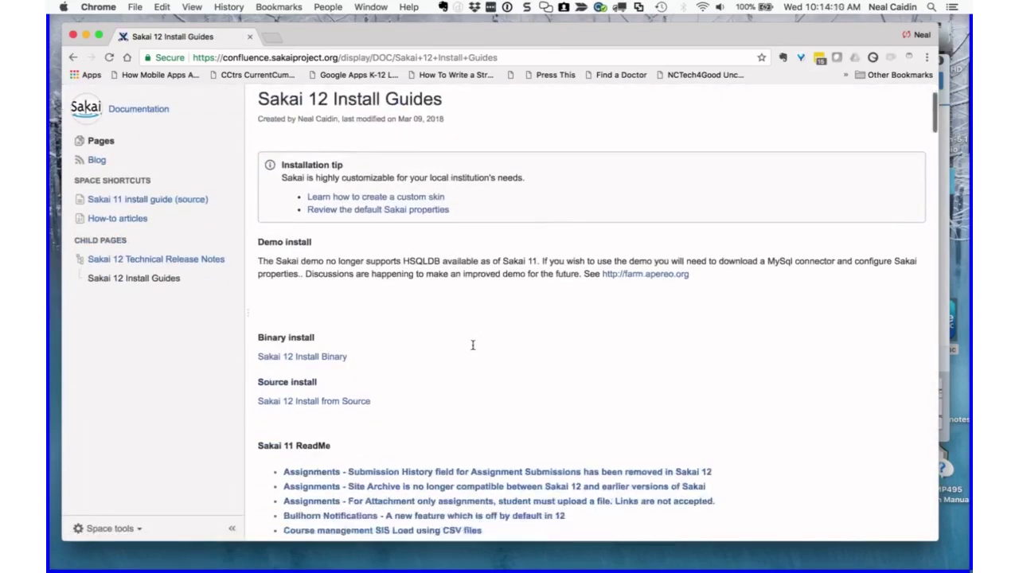
click(401, 309)
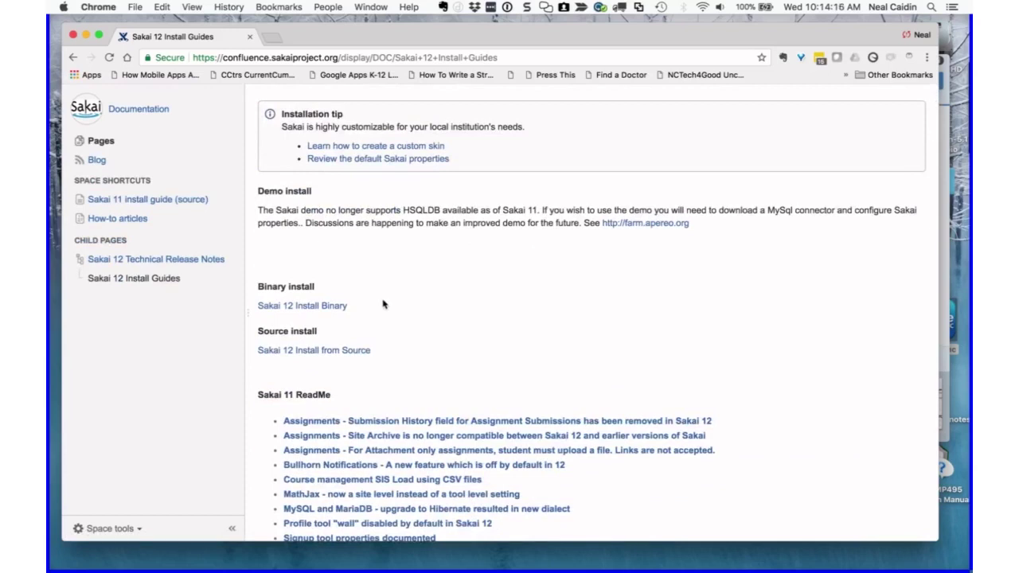
scroll(383, 304, down, 1)
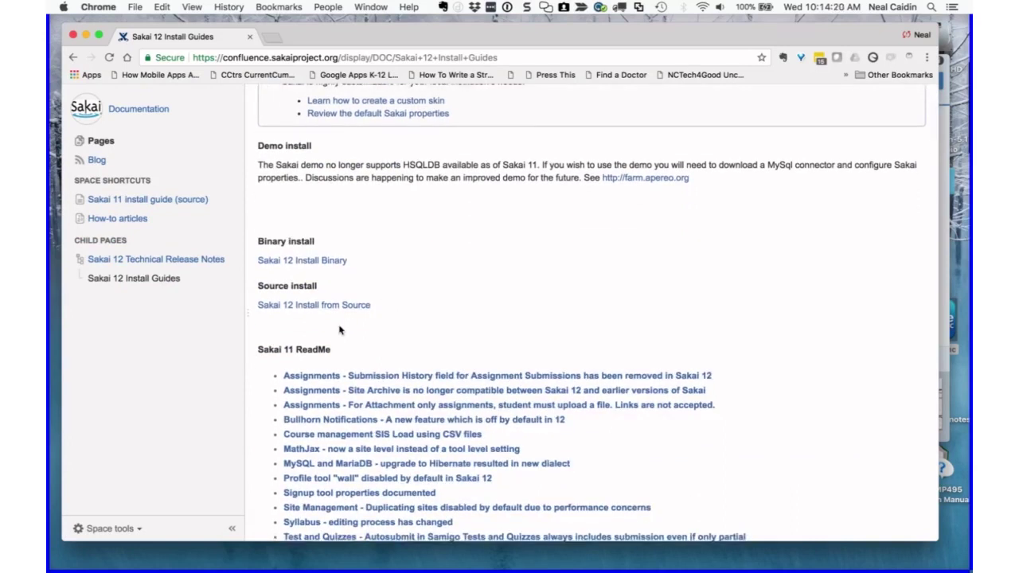
scroll(339, 330, down, 1)
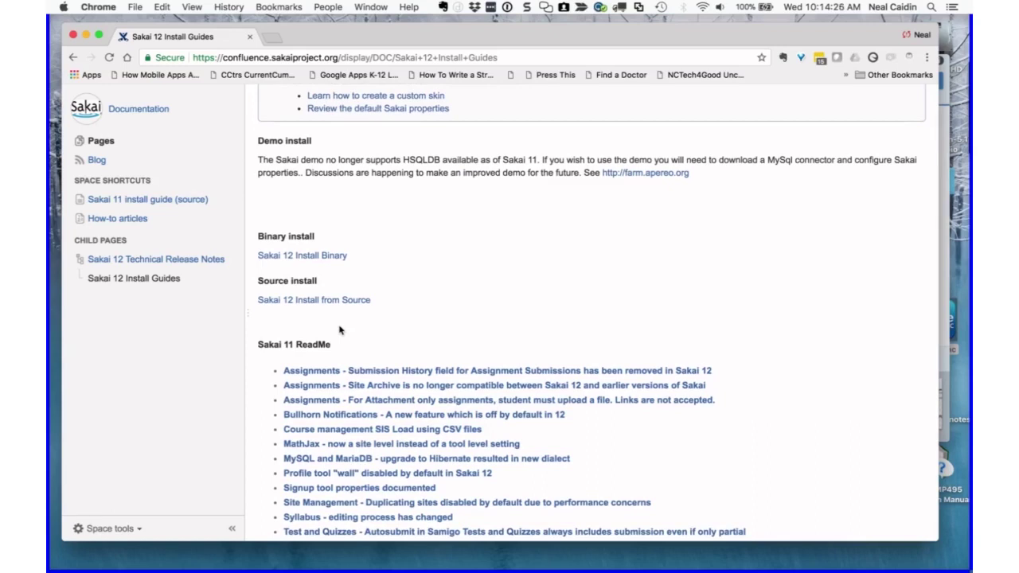
scroll(339, 330, down, 2)
scroll(338, 329, up, 6)
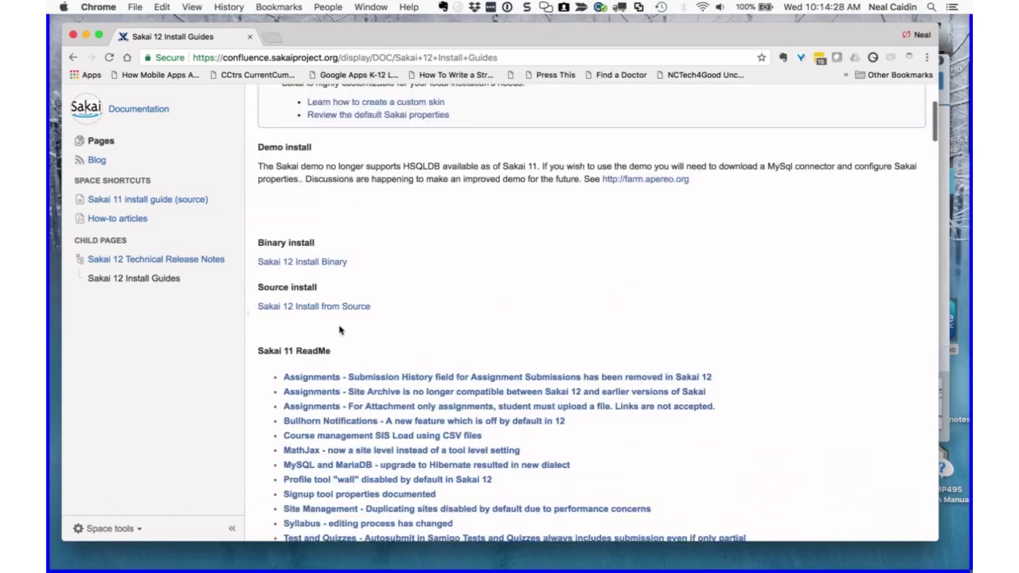
click(72, 57)
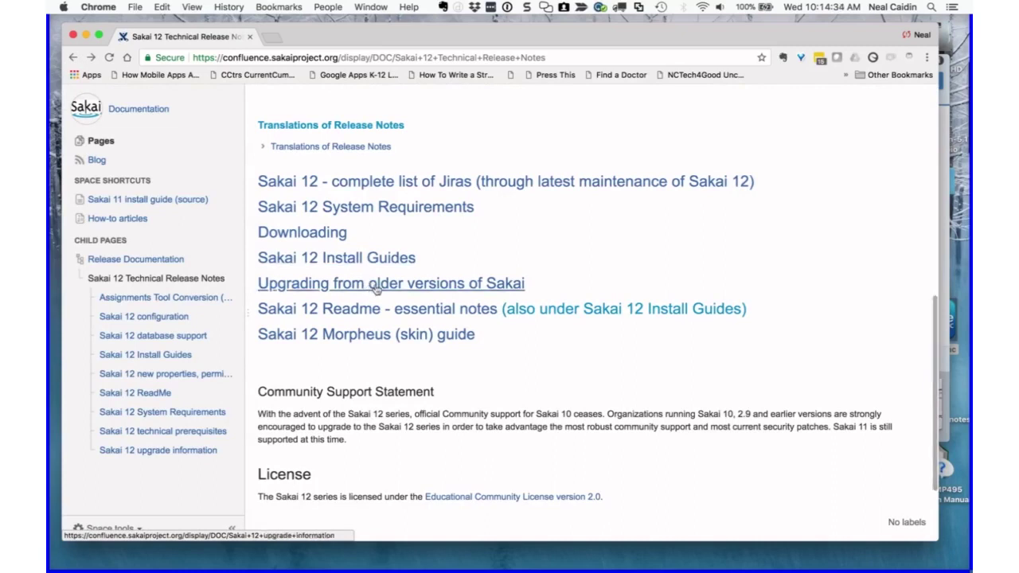
click(450, 288)
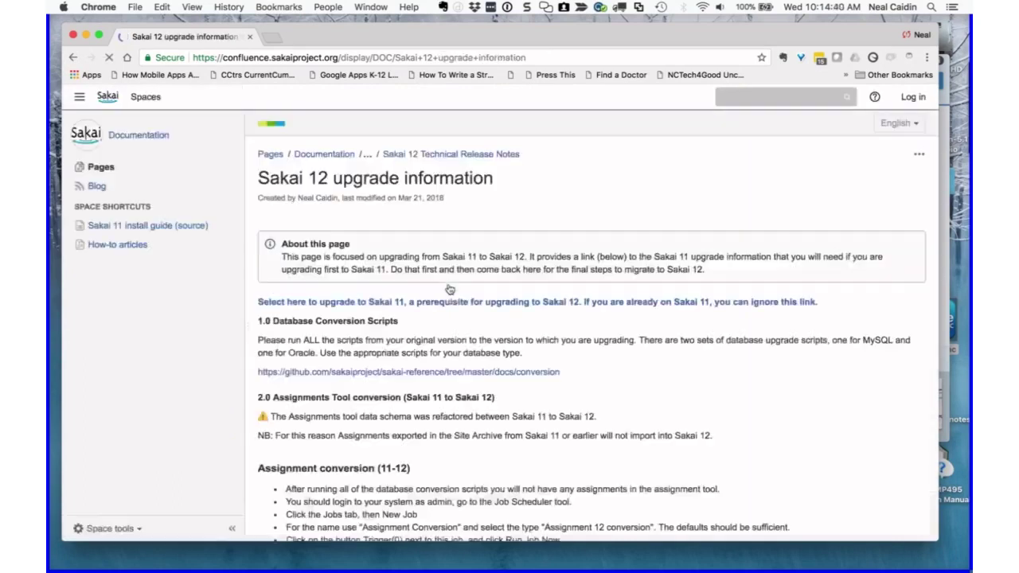
scroll(451, 304, down, 5)
scroll(457, 363, up, 4)
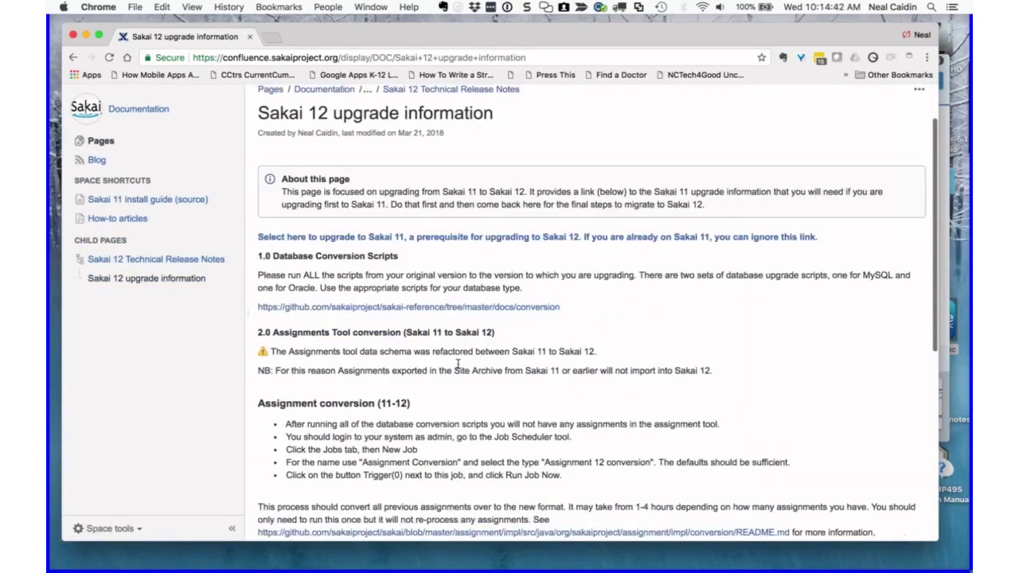
scroll(457, 363, down, 8)
scroll(458, 364, up, 5)
scroll(458, 364, up, 5)
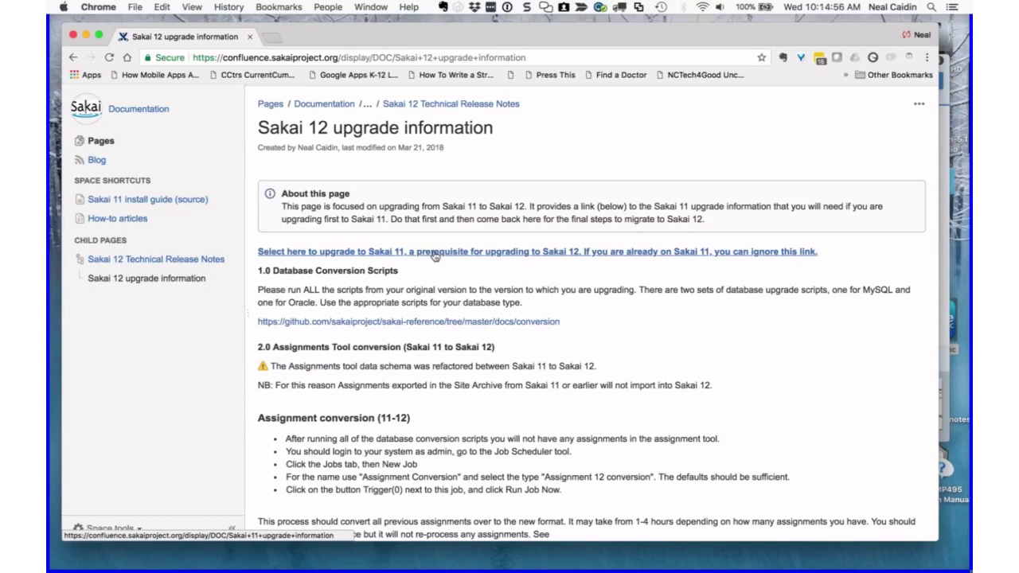
click(72, 59)
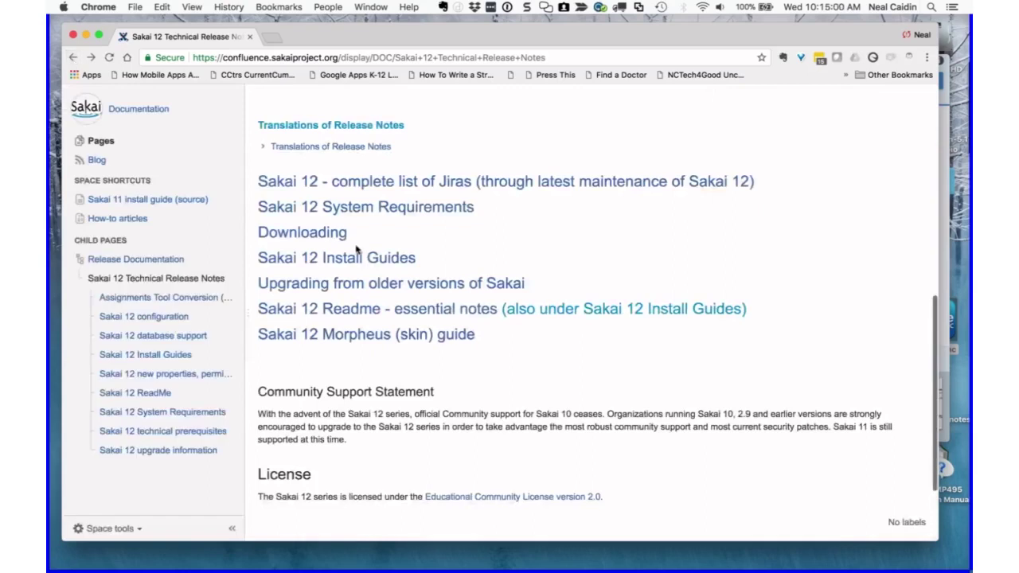
scroll(378, 304, down, 1)
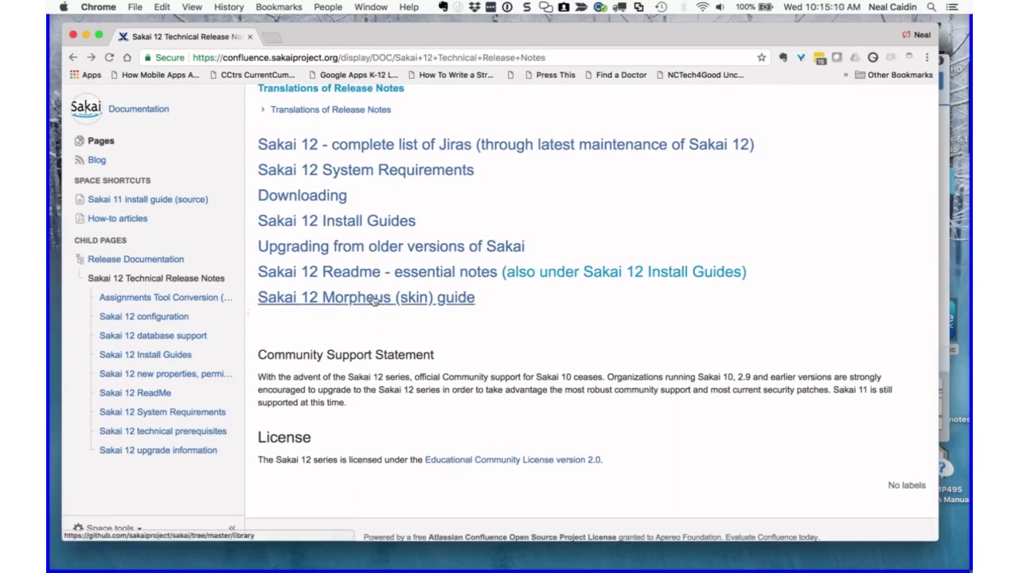
scroll(375, 350, down, 2)
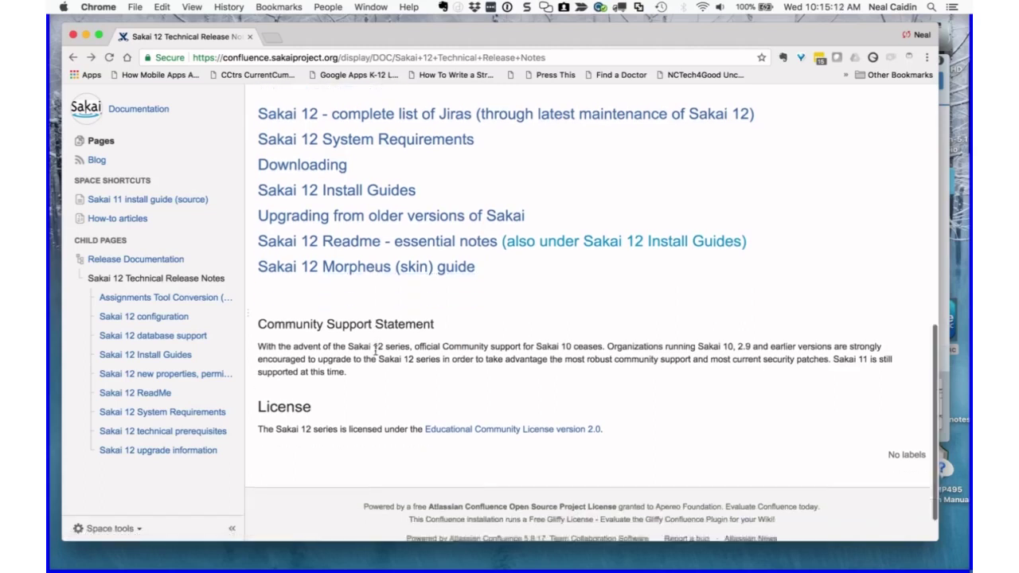
scroll(375, 350, down, 2)
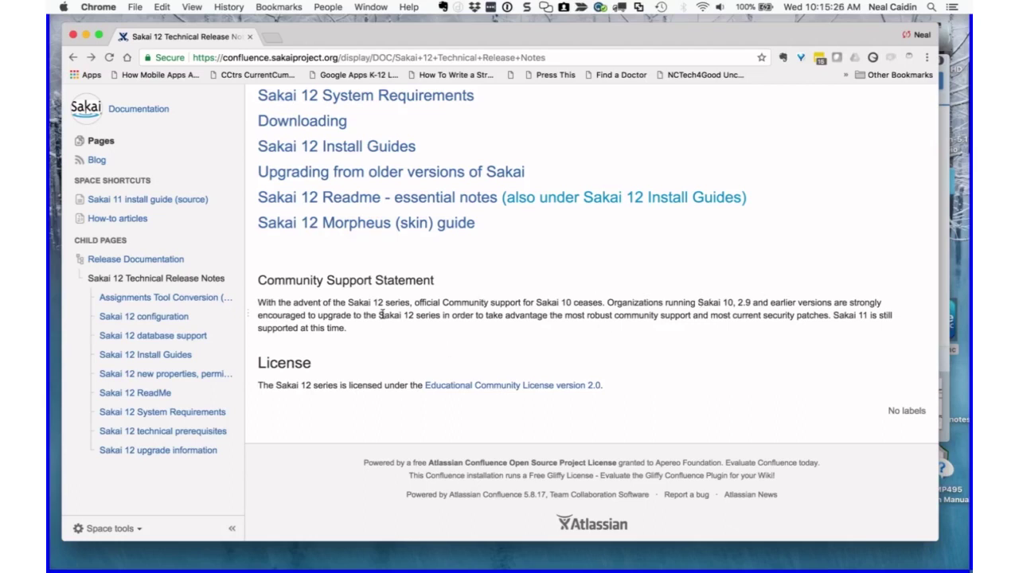
scroll(523, 362, up, 3)
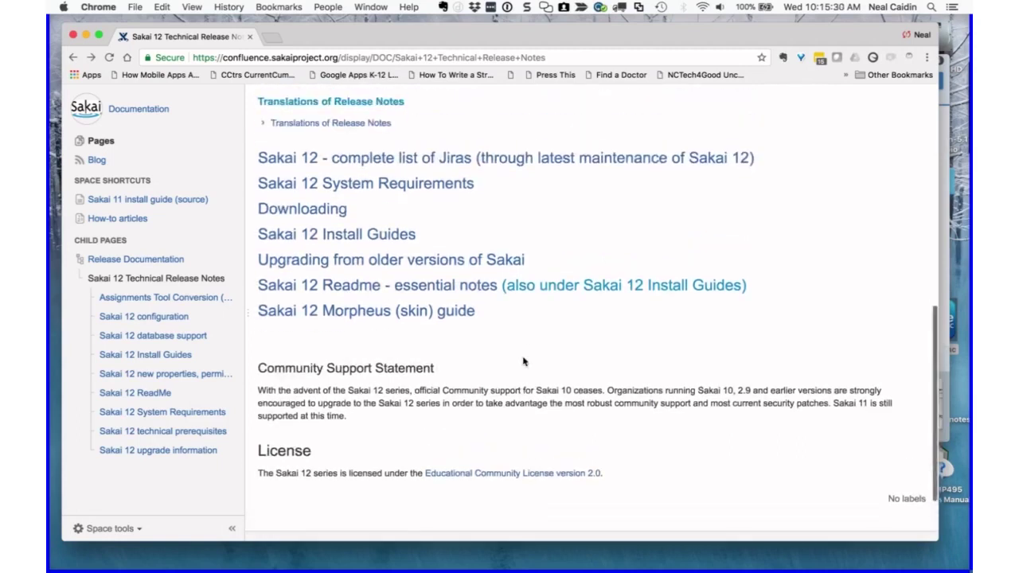
scroll(523, 361, down, 3)
double_click(364, 279)
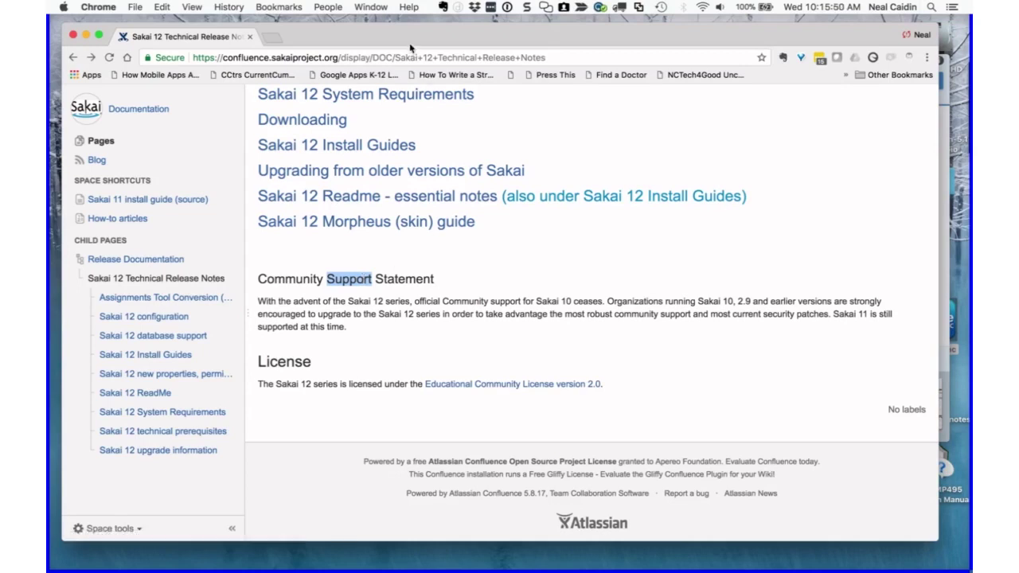
scroll(398, 211, up, 10)
scroll(398, 211, down, 10)
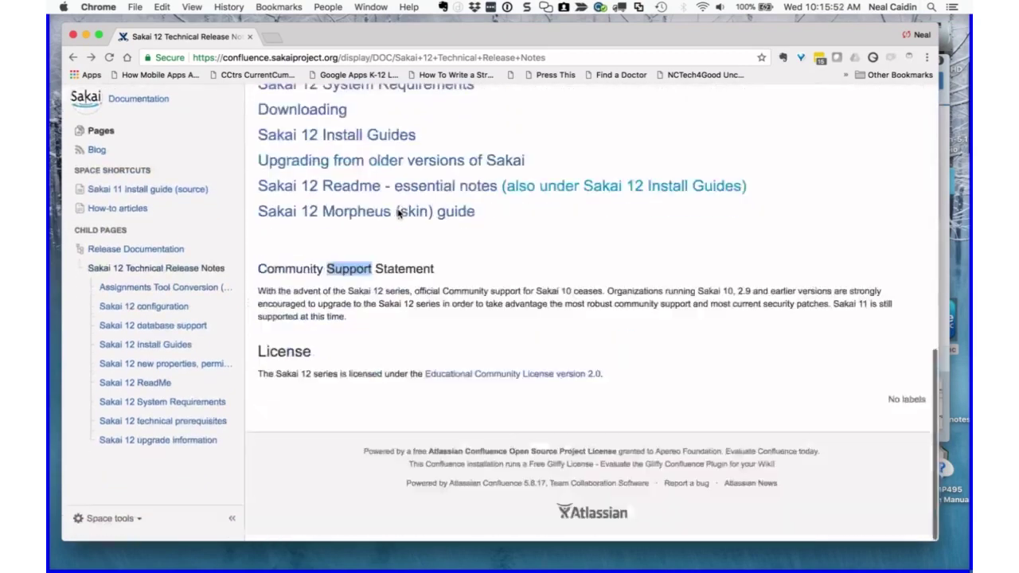
scroll(398, 211, up, 10)
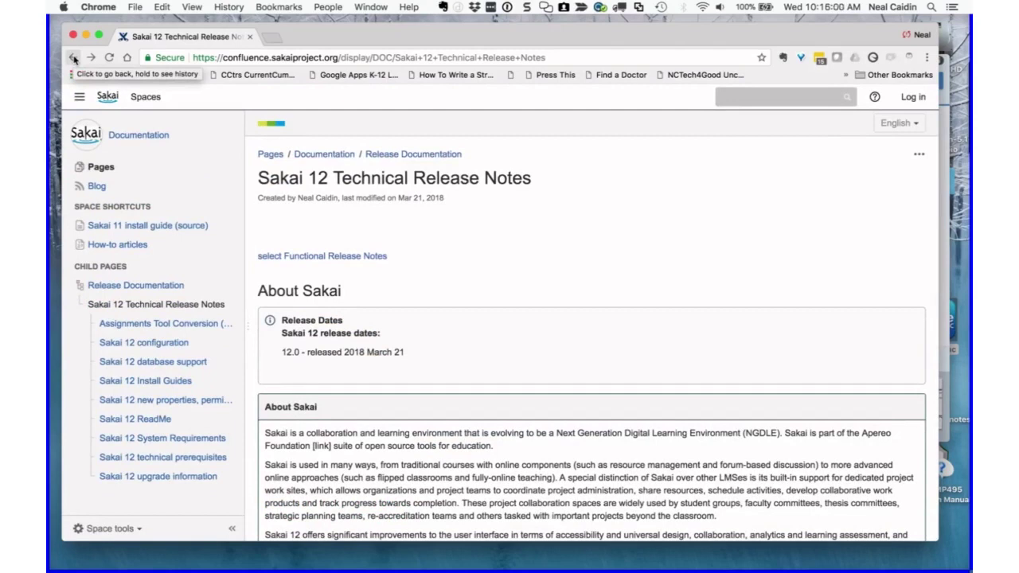
- Go back via browser history to Sakai 12 Release Notes and scroll to the Complete Feature Summary
click(74, 59)
click(73, 58)
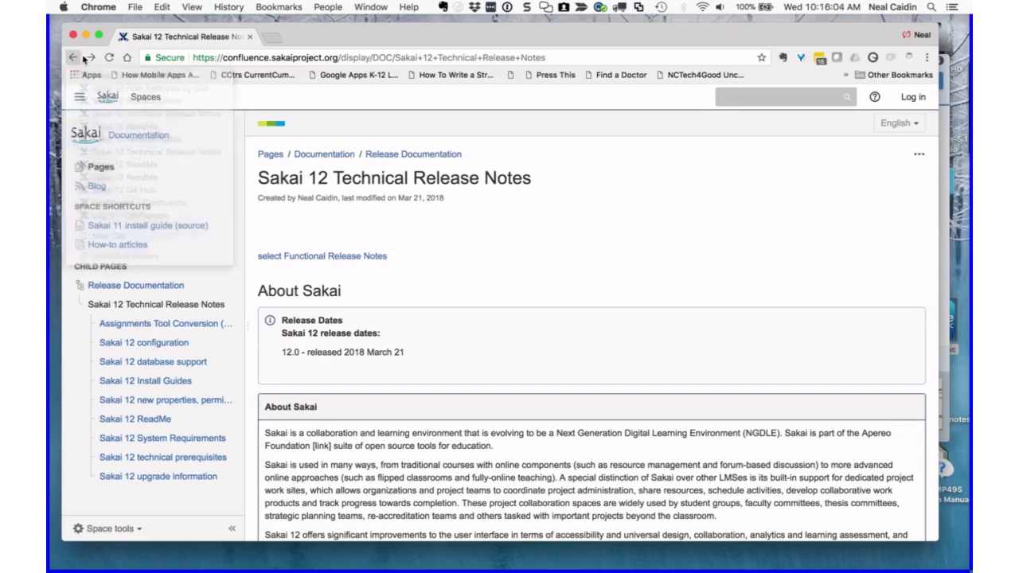
click(74, 58)
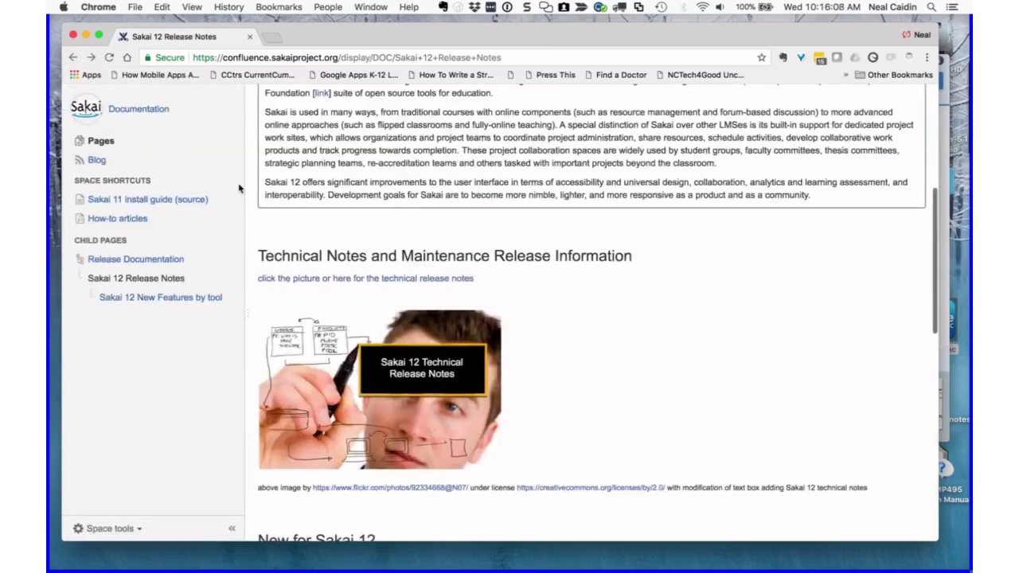
scroll(375, 364, down, 15)
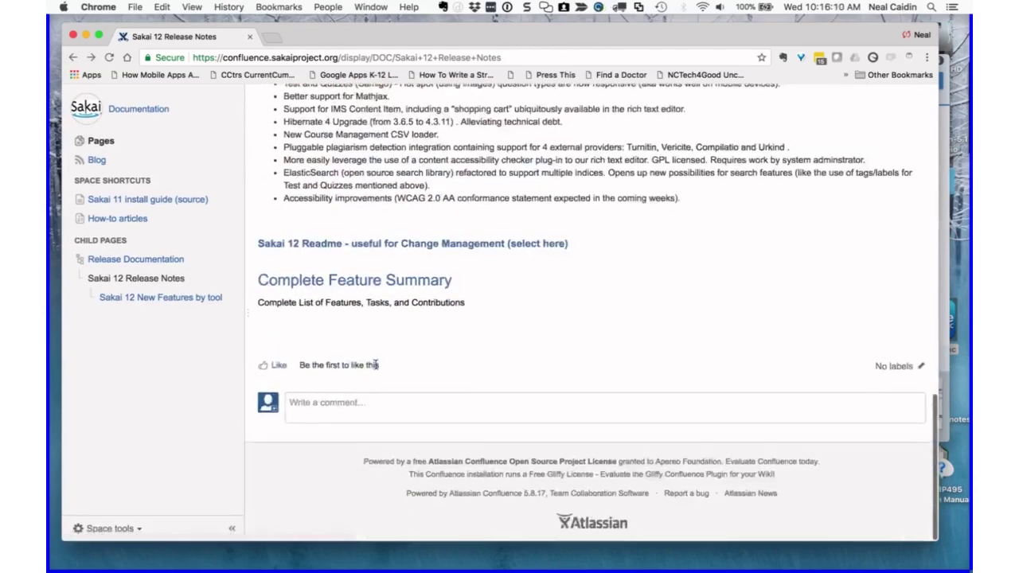
- Open the Sakai 12 Readme, scan its links, and jump to the Sakai 12 properties table
click(387, 249)
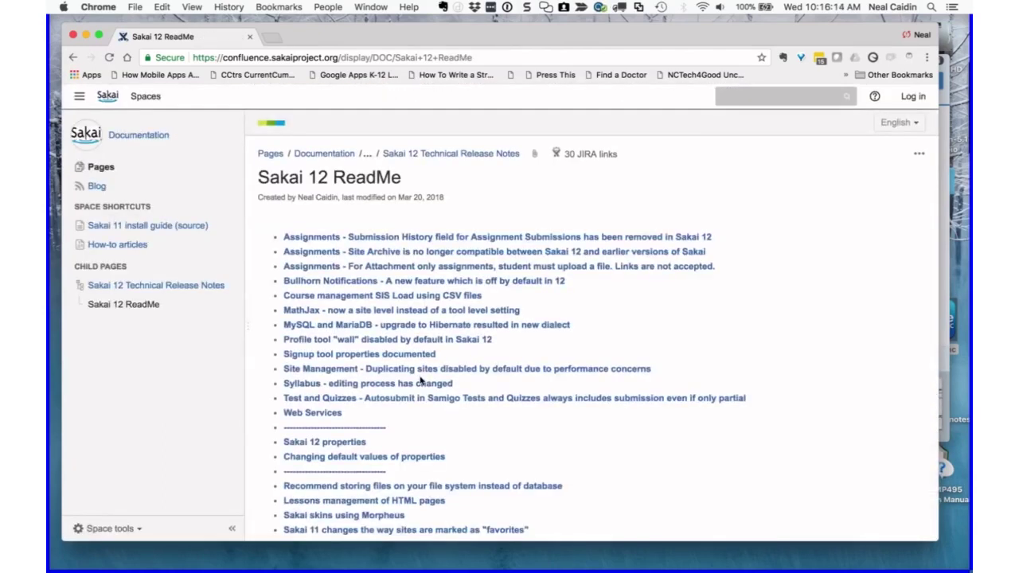
scroll(420, 381, down, 2)
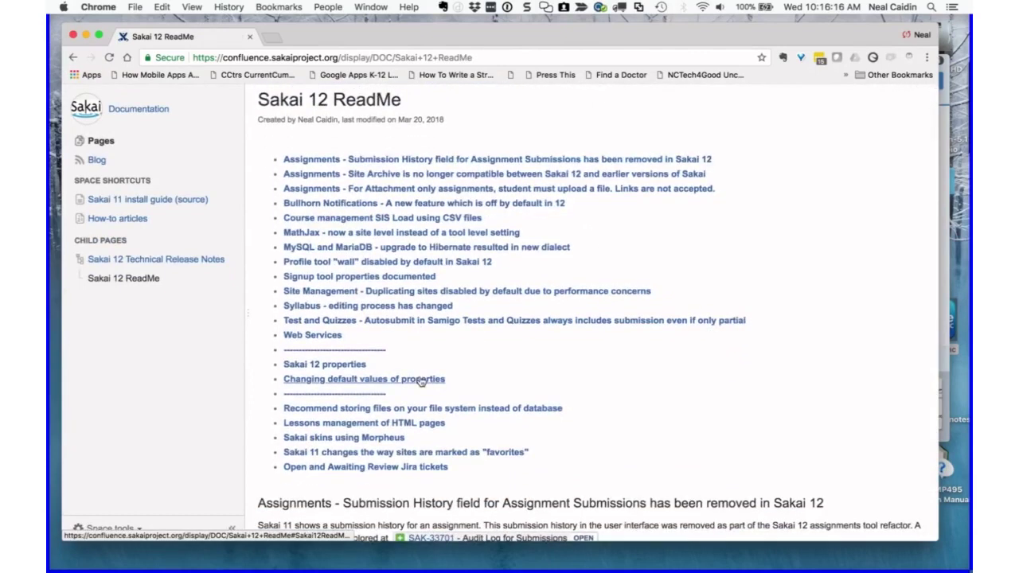
scroll(420, 382, down, 1)
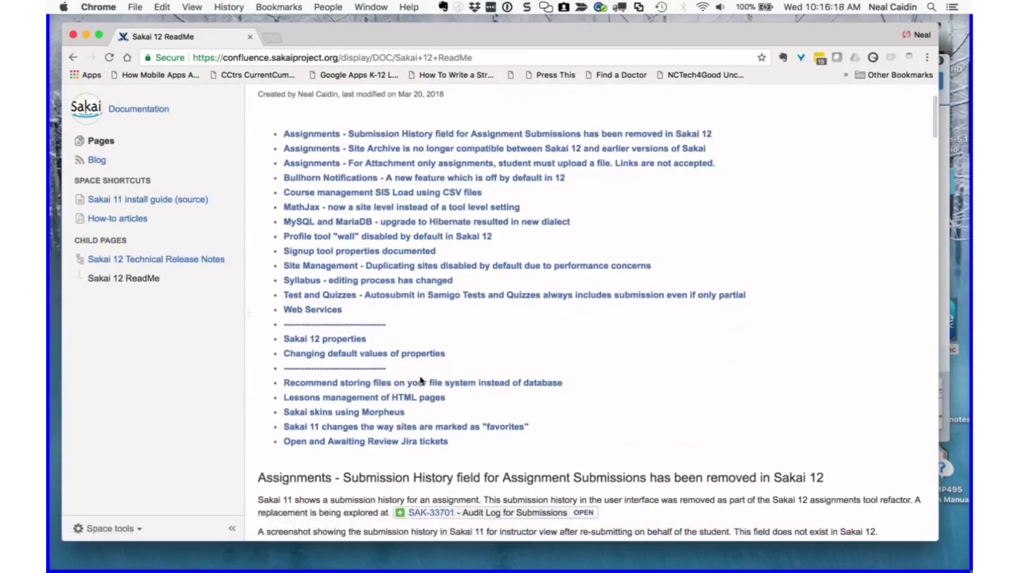
scroll(559, 342, down, 1)
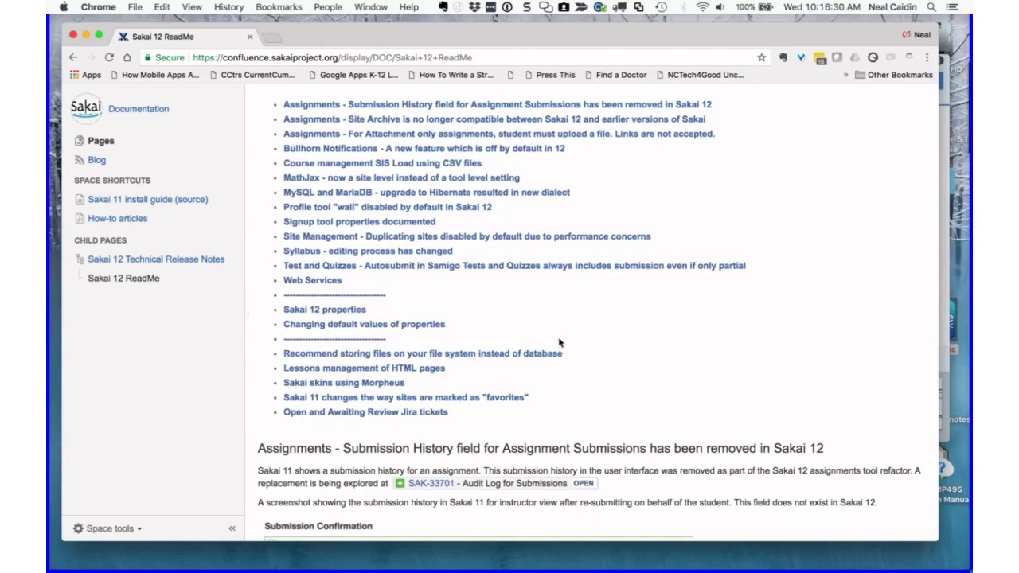
scroll(558, 343, down, 1)
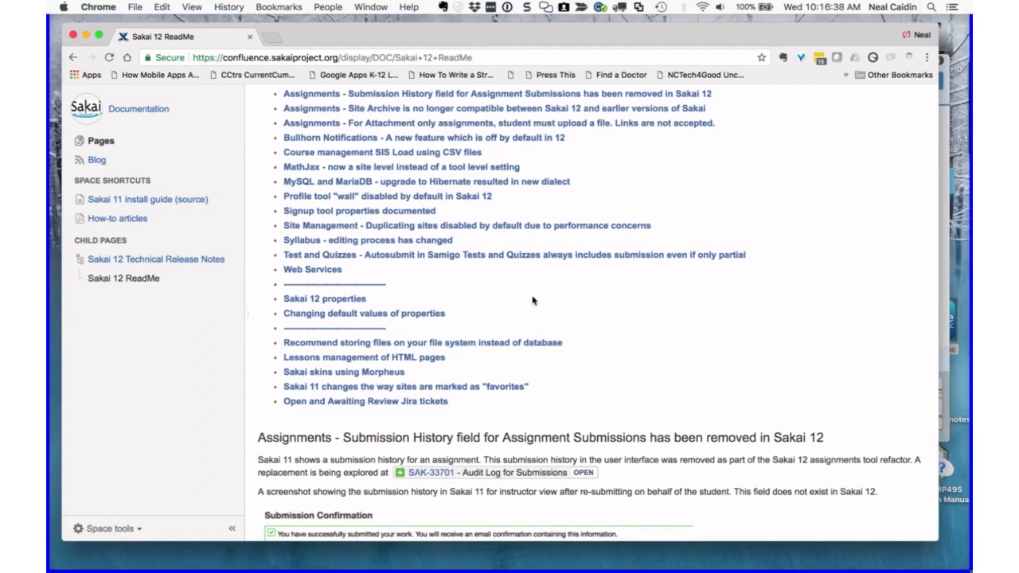
scroll(533, 300, up, 3)
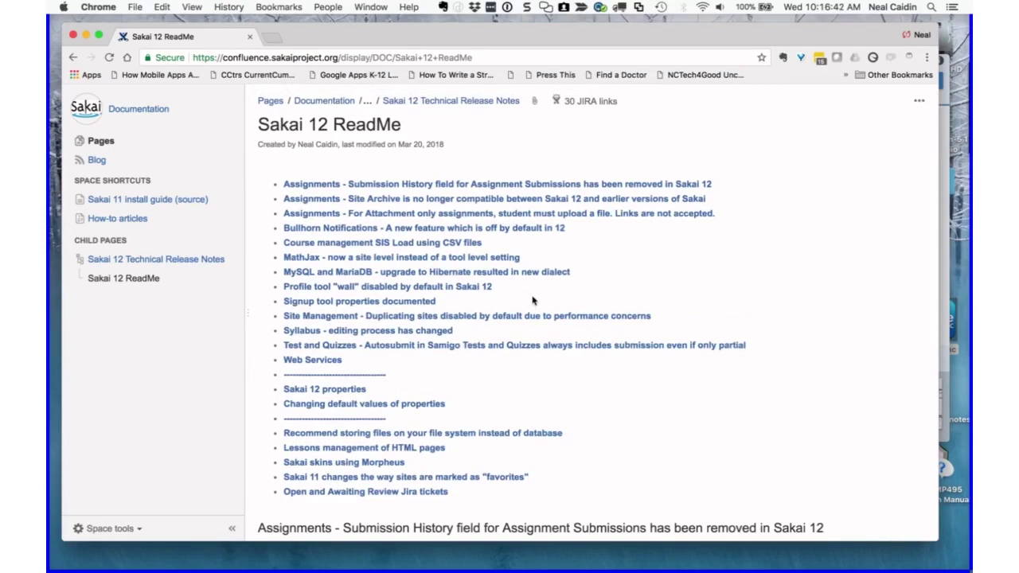
scroll(533, 300, down, 3)
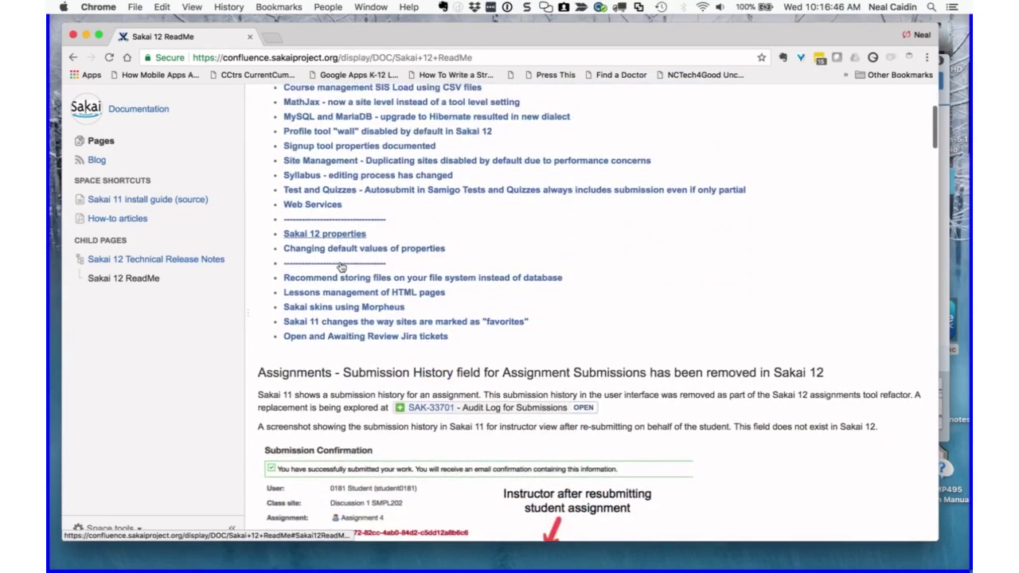
click(341, 263)
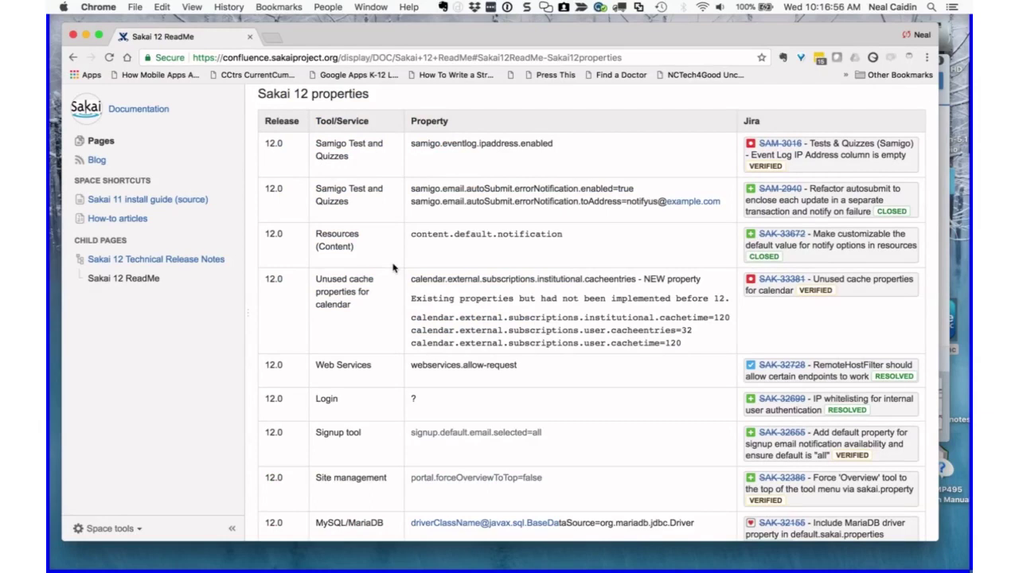
scroll(393, 268, up, 2)
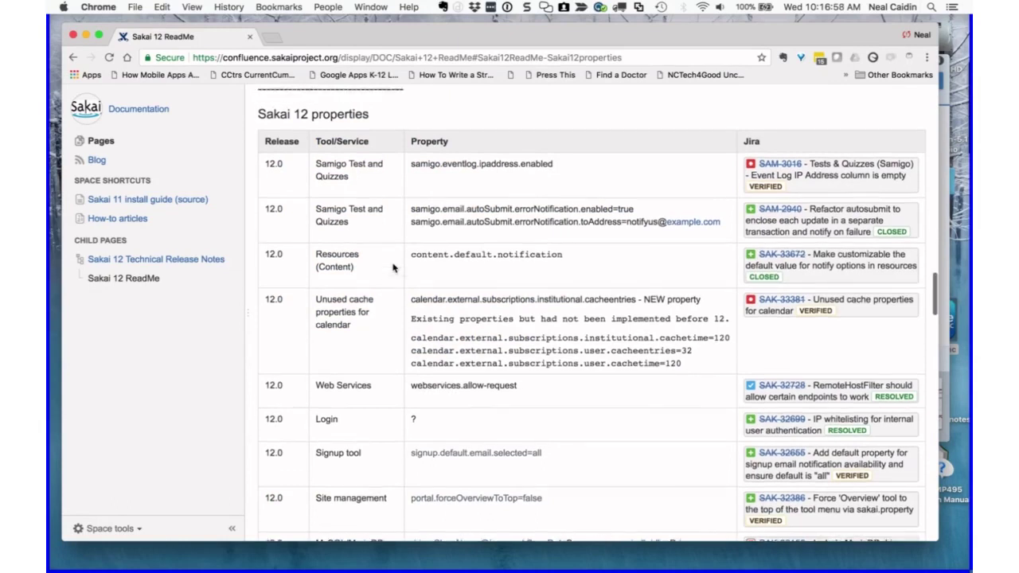
scroll(393, 268, down, 1)
scroll(392, 268, down, 1)
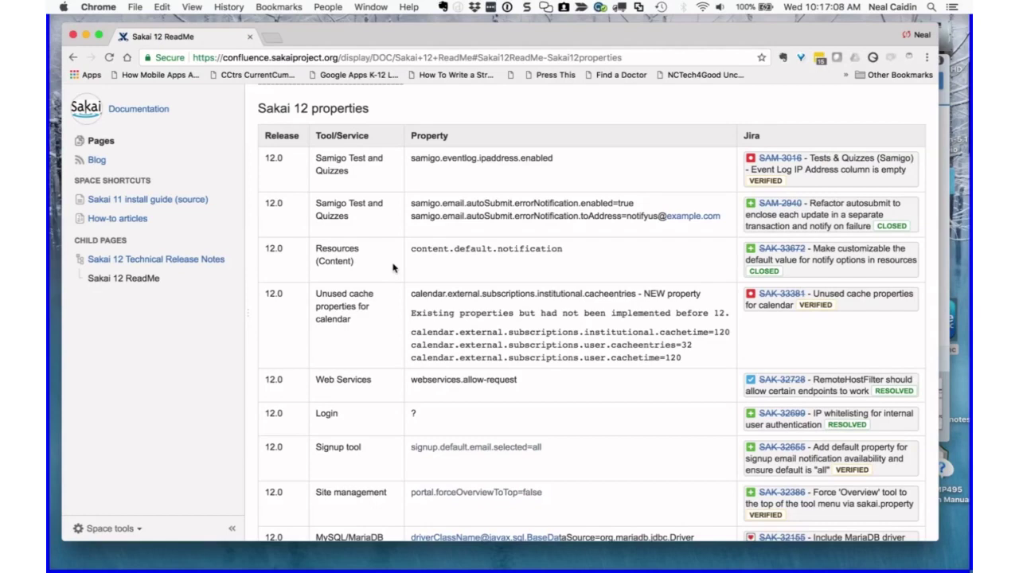
scroll(393, 268, down, 2)
scroll(393, 268, down, 10)
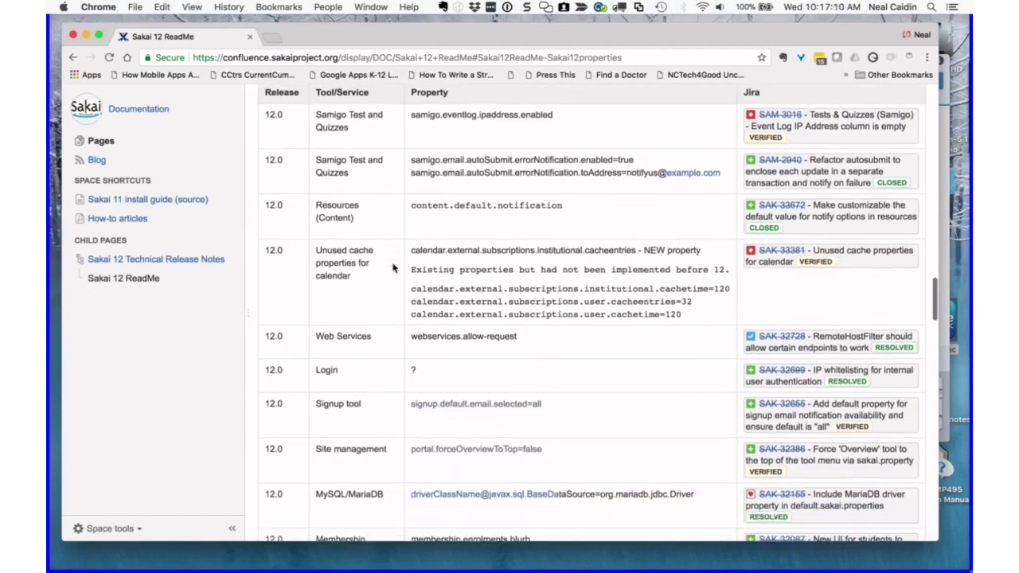
scroll(392, 267, down, 10)
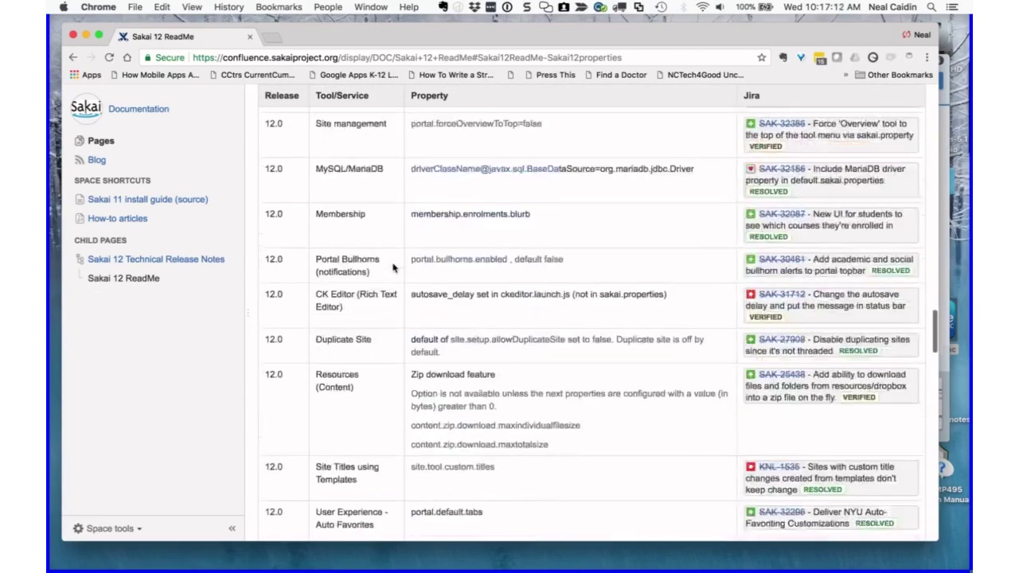
scroll(393, 268, down, 3)
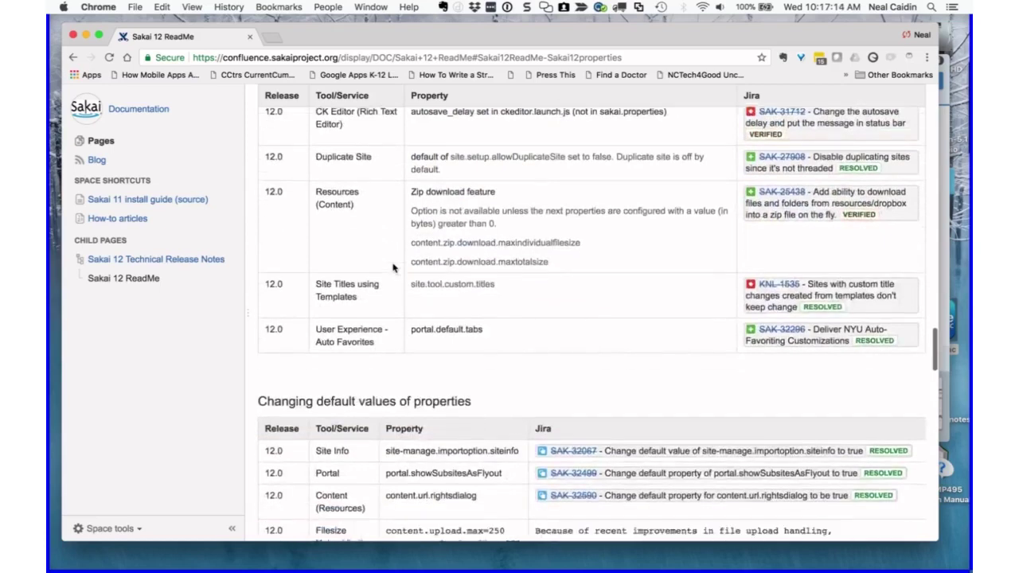
scroll(392, 271, down, 1)
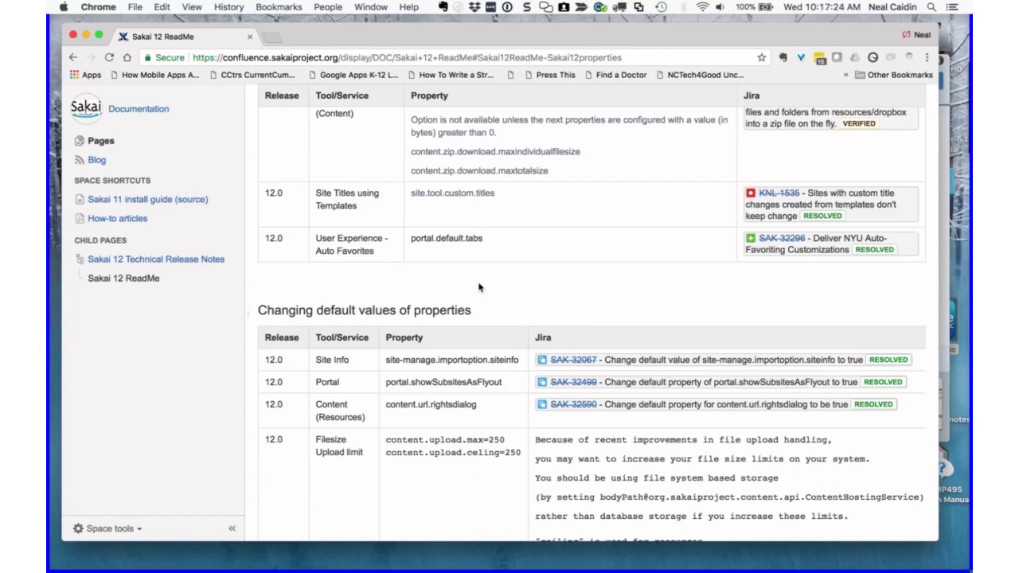
scroll(480, 287, up, 10)
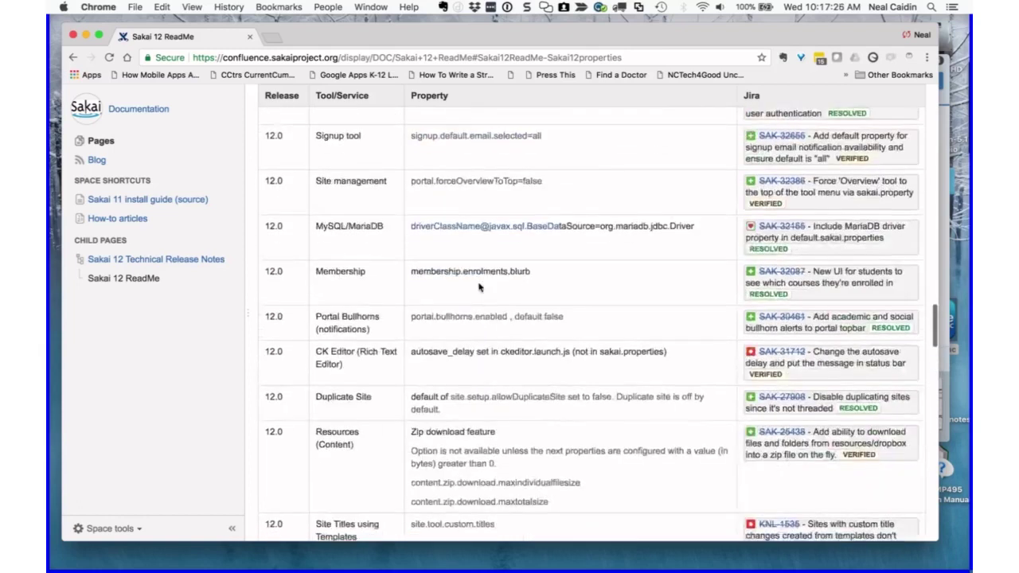
scroll(479, 288, down, 14)
scroll(479, 287, down, 11)
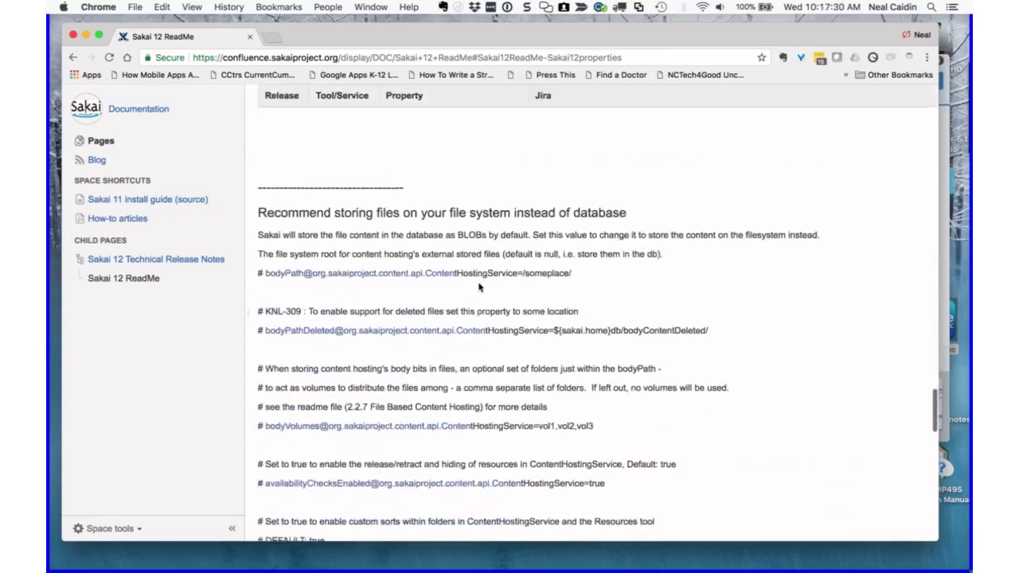
scroll(479, 287, up, 2)
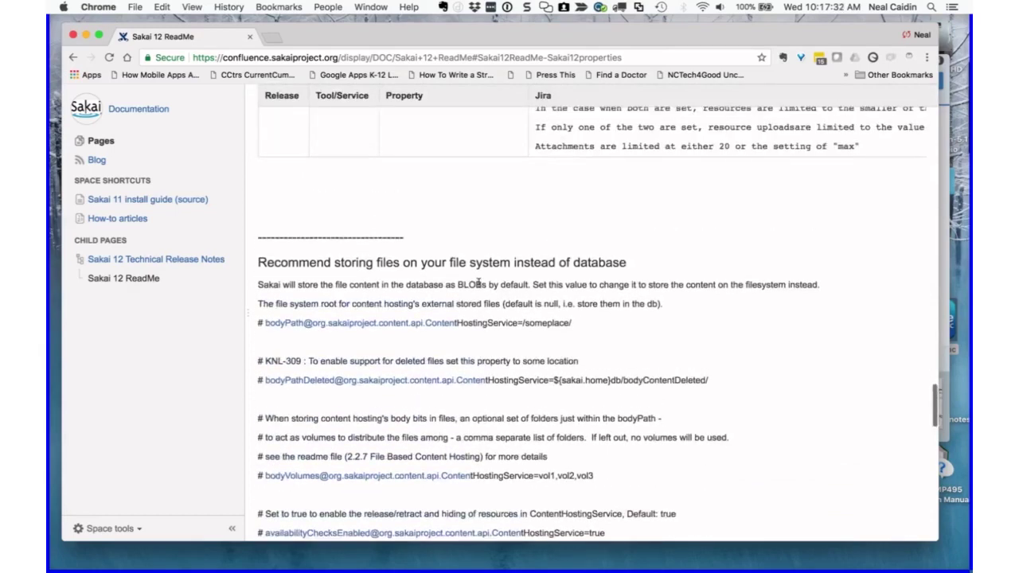
scroll(480, 288, up, 20)
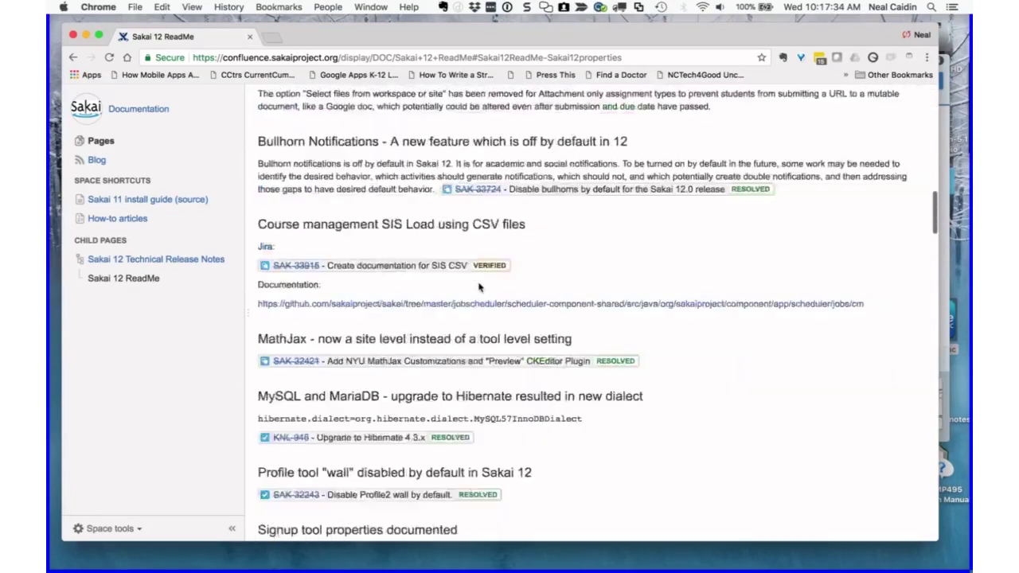
scroll(479, 287, up, 4)
scroll(480, 287, down, 1)
scroll(480, 288, down, 2)
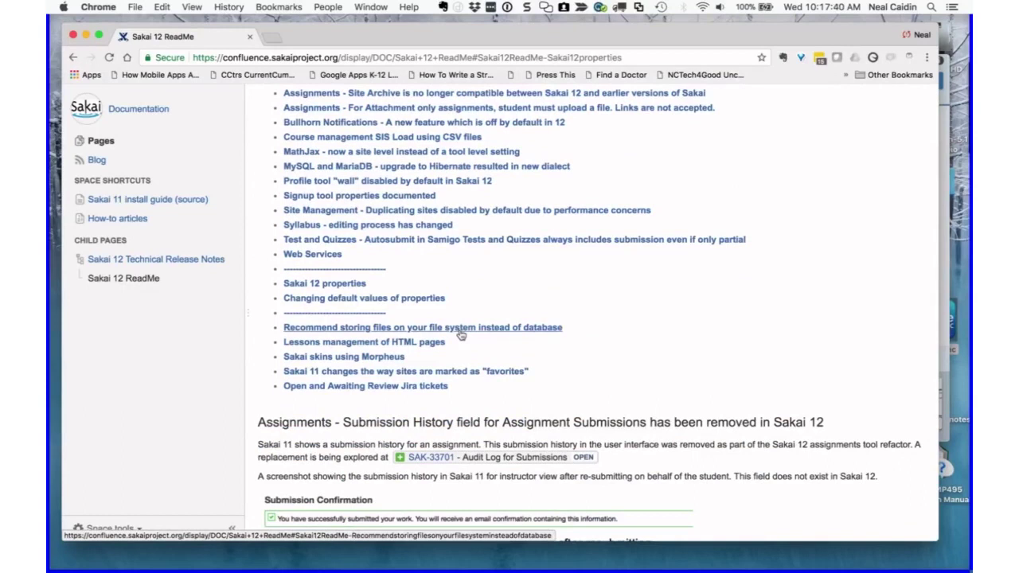
scroll(460, 336, down, 1)
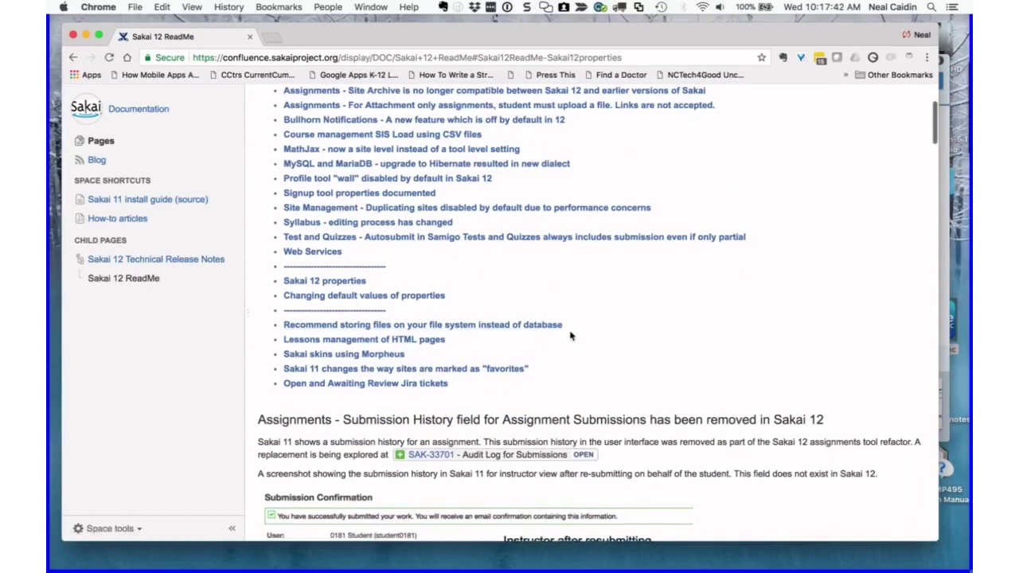
scroll(592, 331, down, 2)
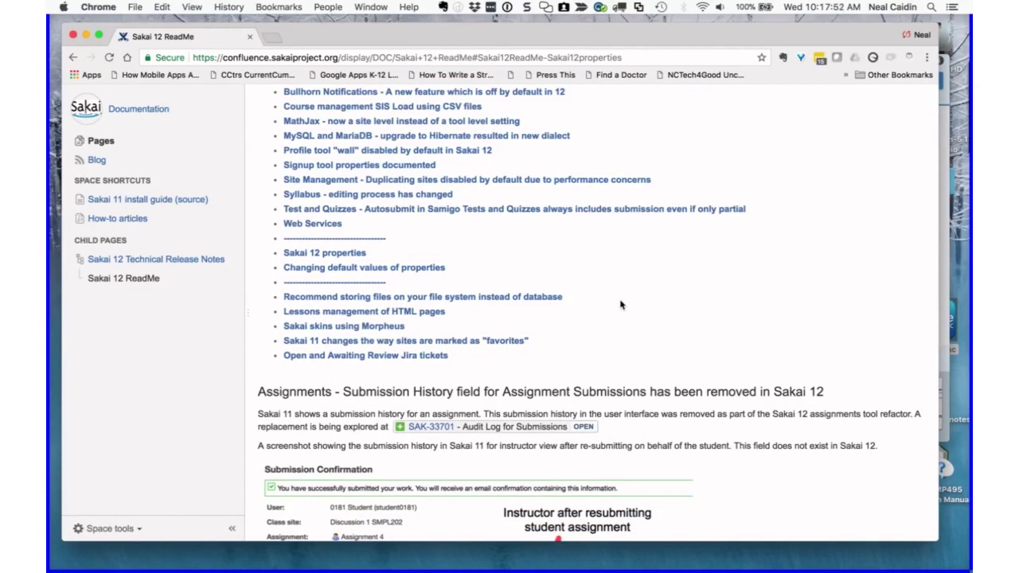
scroll(507, 335, up, 5)
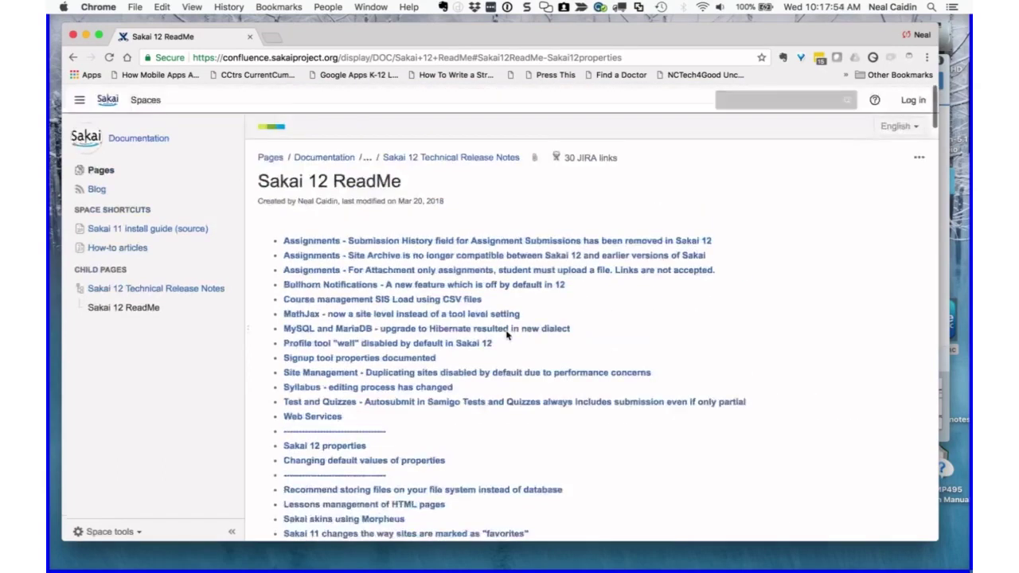
- Return to the Technical Release Notes, open the Functional Release Notes, and scroll to its top
click(407, 155)
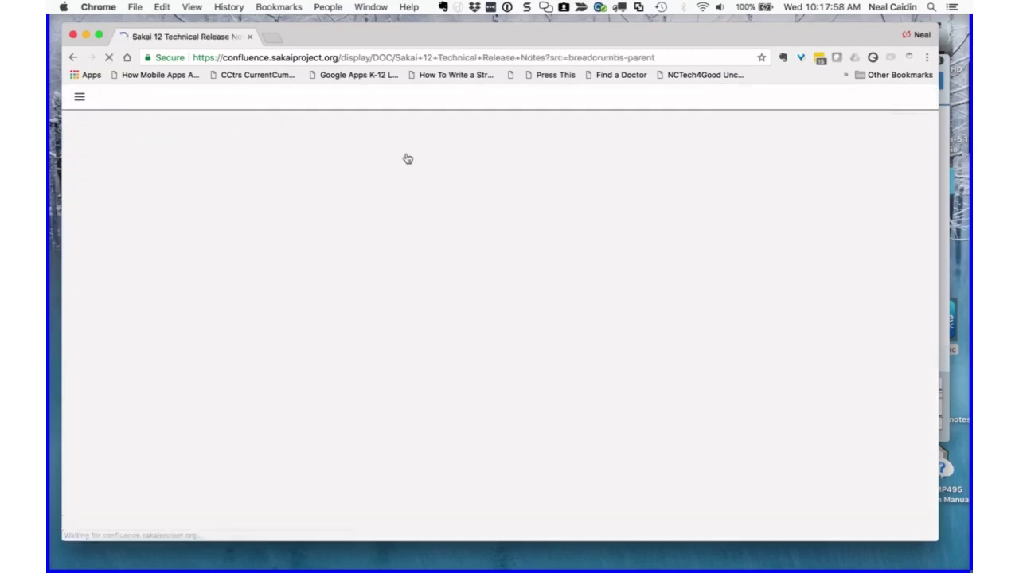
click(359, 256)
scroll(404, 369, down, 5)
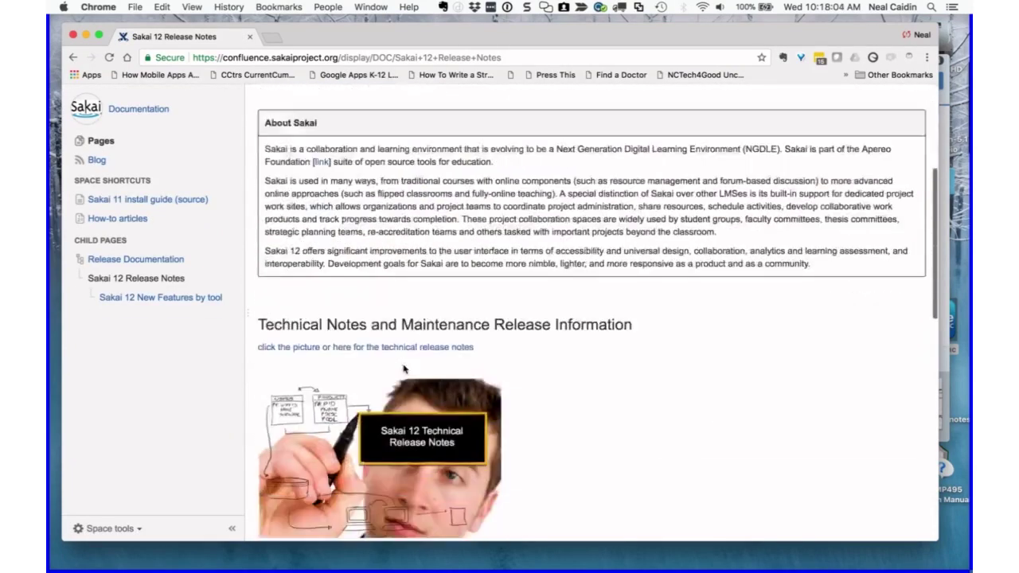
scroll(404, 368, up, 3)
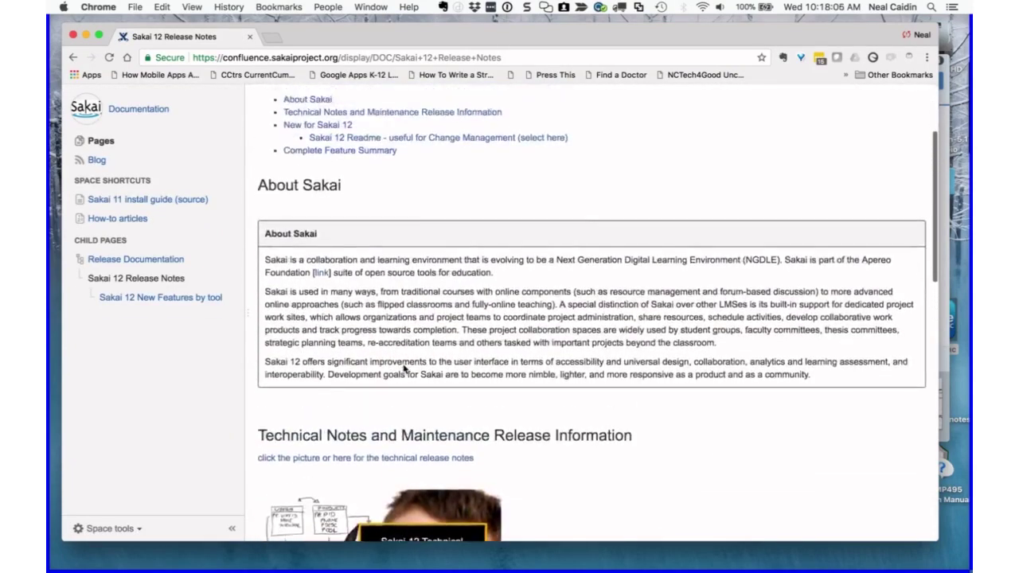
scroll(404, 369, up, 3)
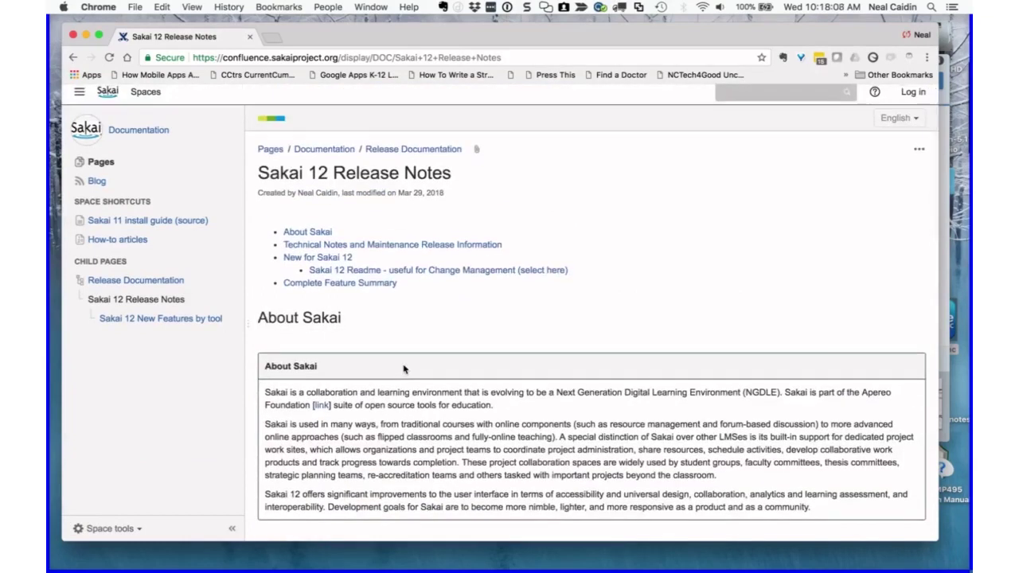
- Log in to Confluence, refocus the browser, and scroll the signed-in Sakai 12 Release Notes
click(913, 93)
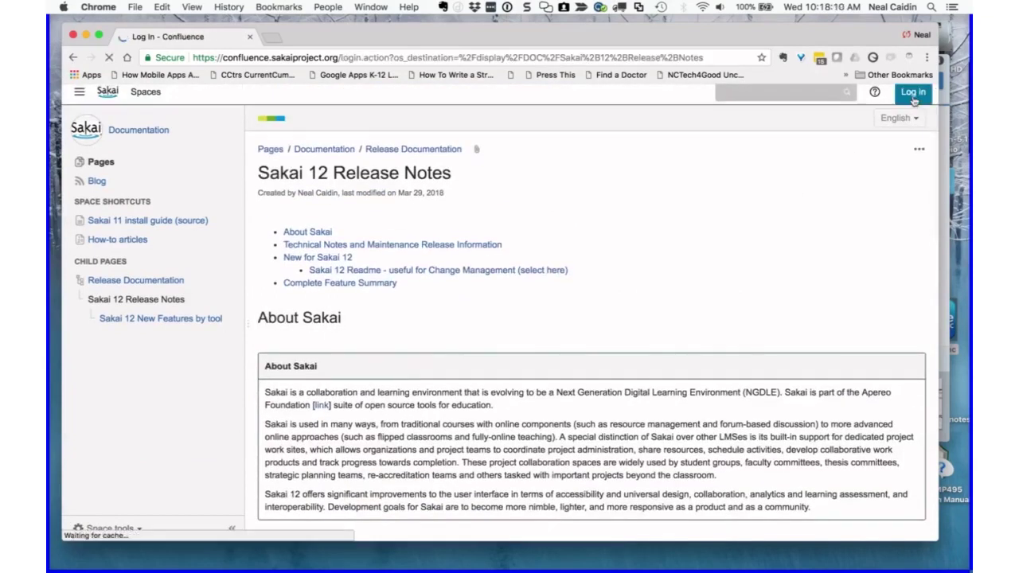
click(473, 273)
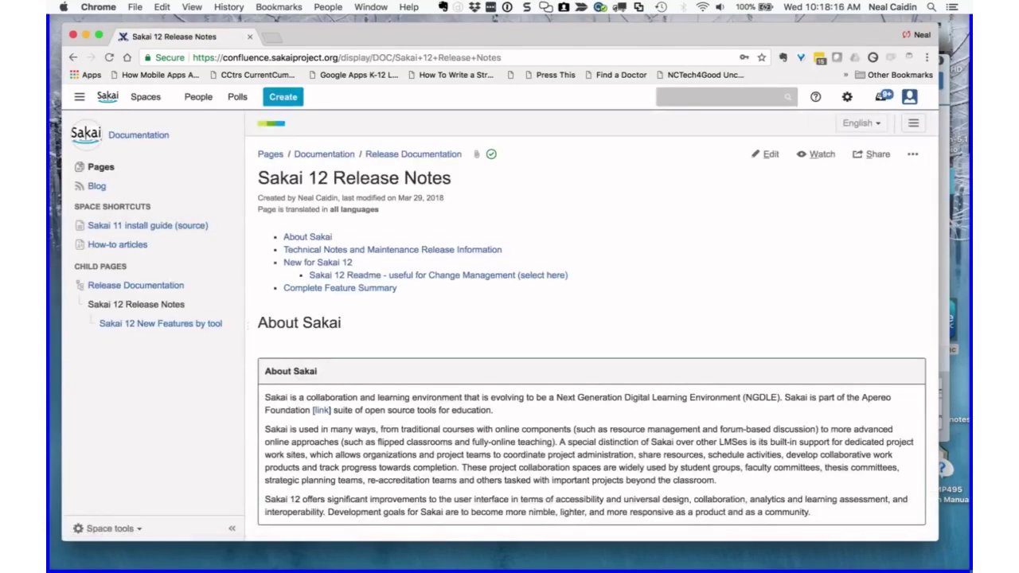
key(super+Tab)
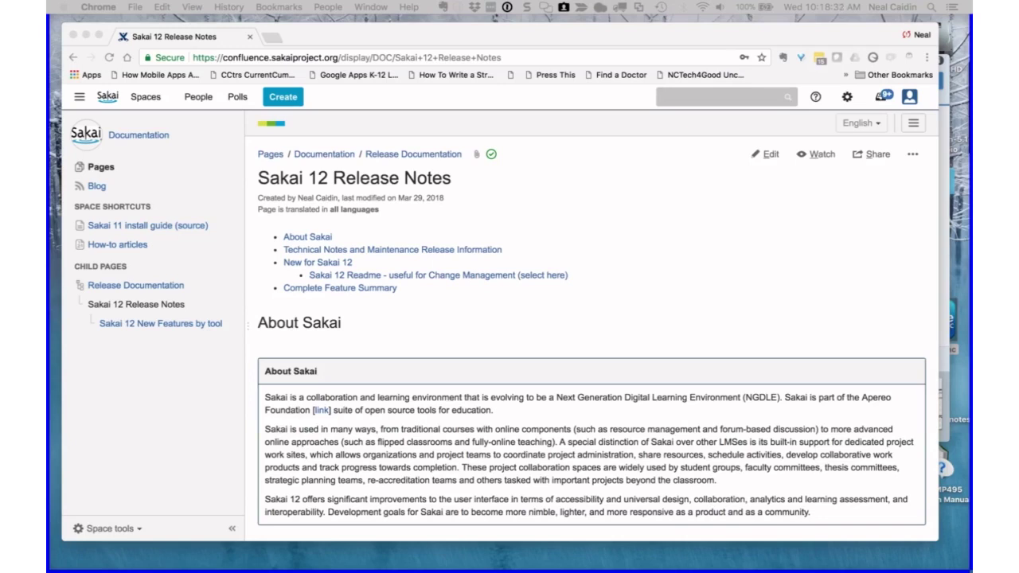
click(588, 216)
scroll(590, 226, down, 1)
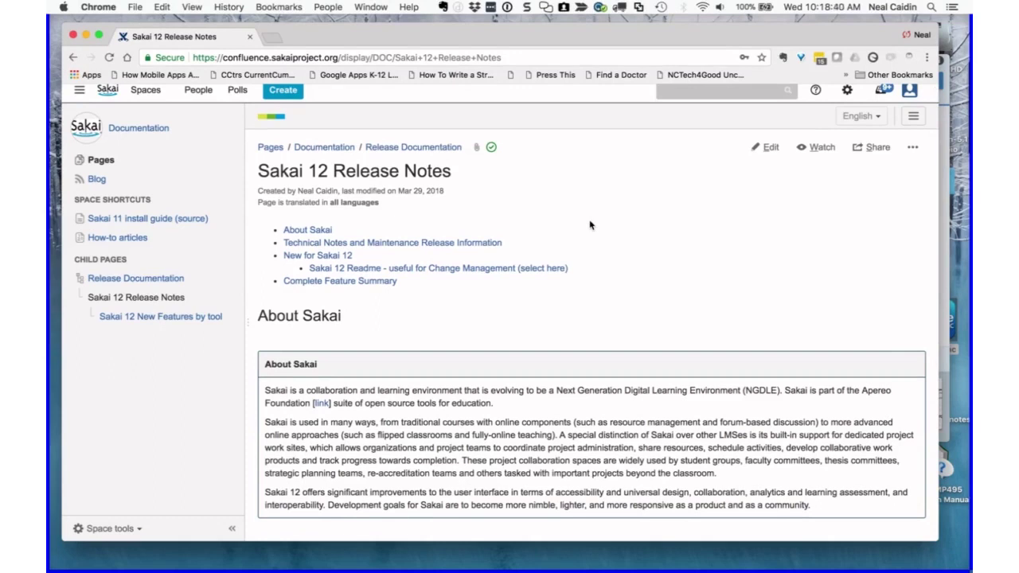
scroll(679, 251, down, 2)
scroll(678, 252, up, 1)
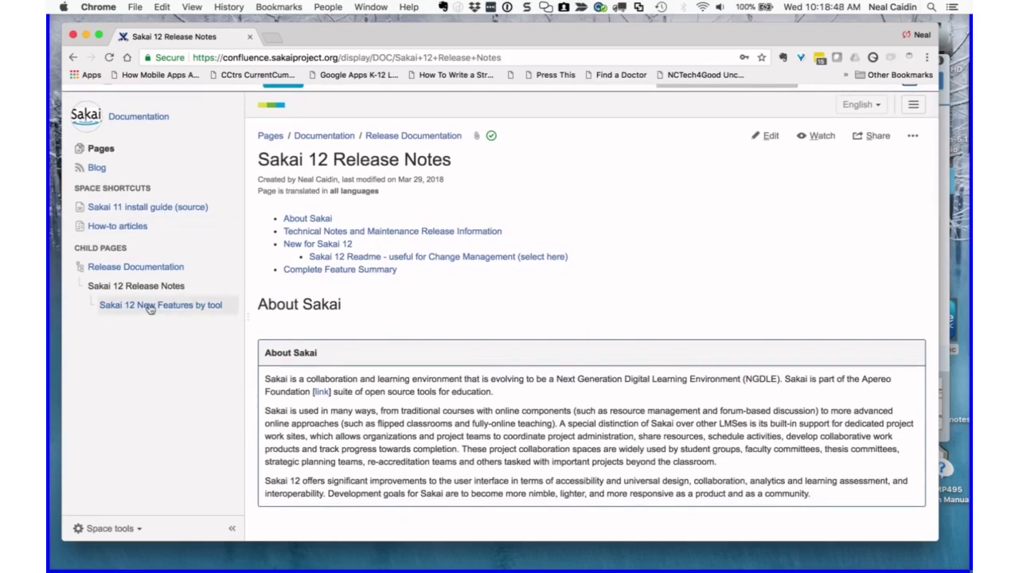
- Scroll to New for Sakai 12, highlight words like 'Sakai' and 'responsive', and open a blank tab
scroll(387, 312, down, 8)
scroll(388, 312, down, 9)
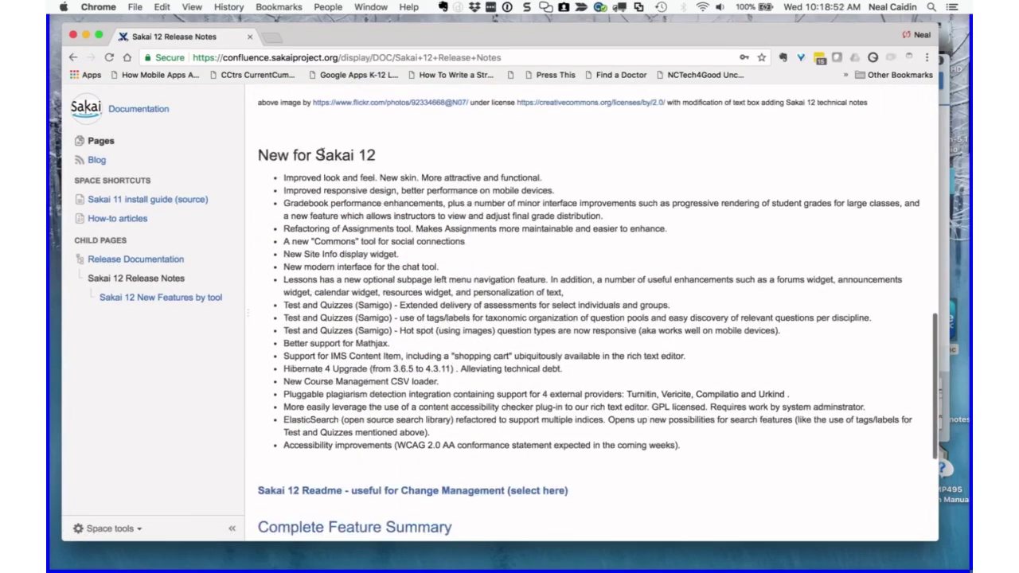
double_click(320, 154)
click(325, 176)
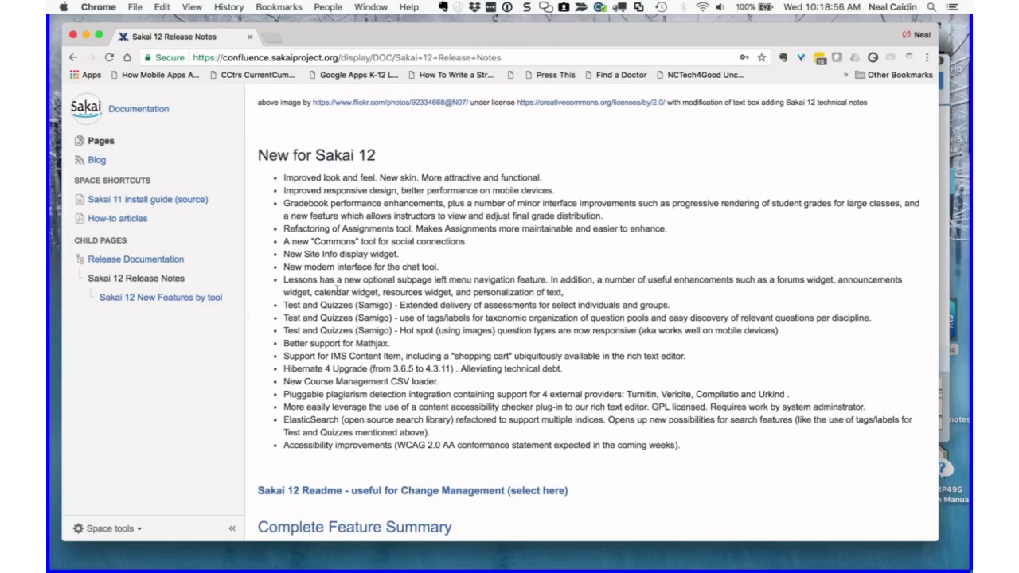
double_click(350, 190)
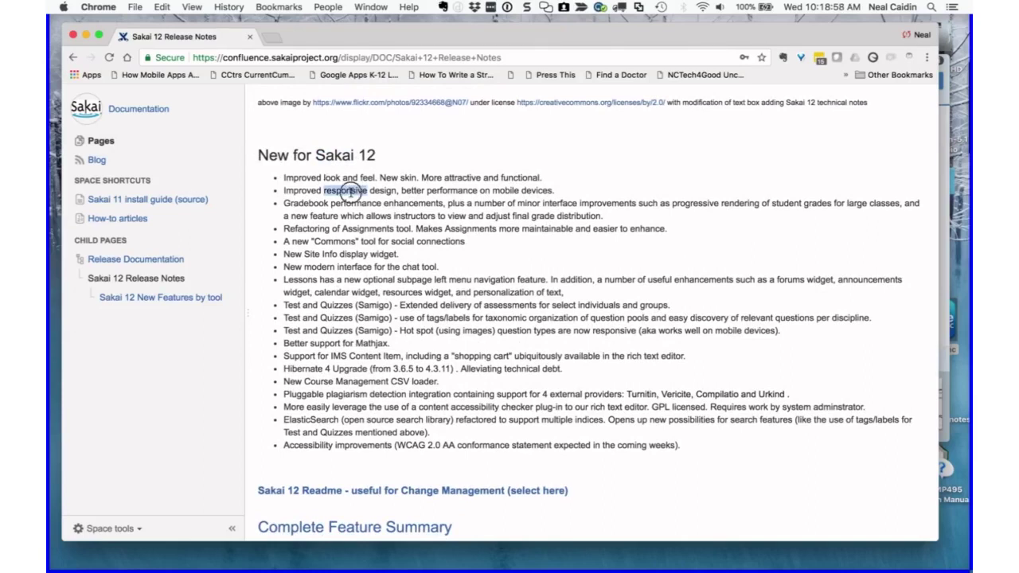
click(272, 38)
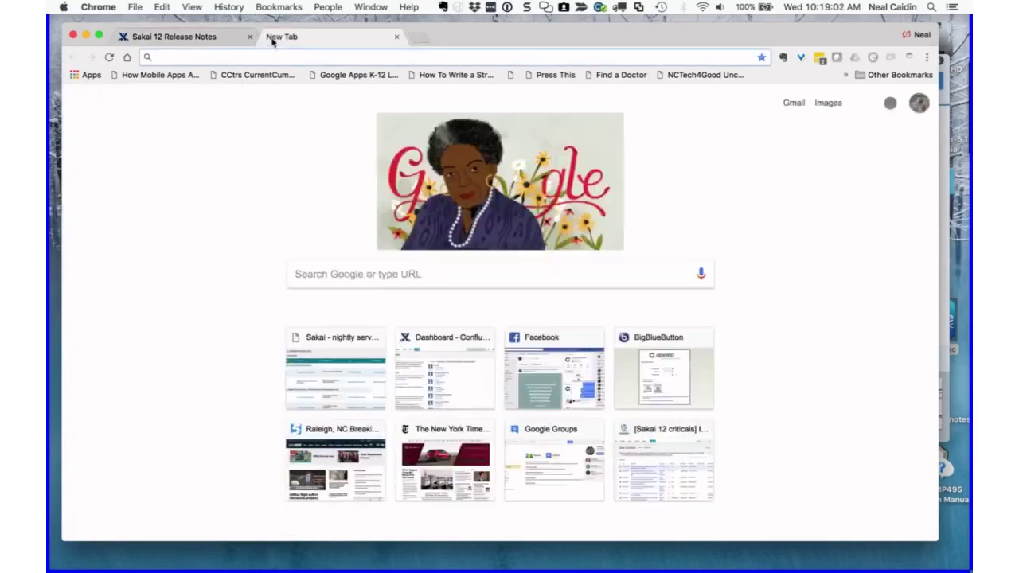
- Go to nightly2.sakaiproject.org and scroll through its Sakai 12.0 QA and 13.x master instances
text(nig)
key(Return)
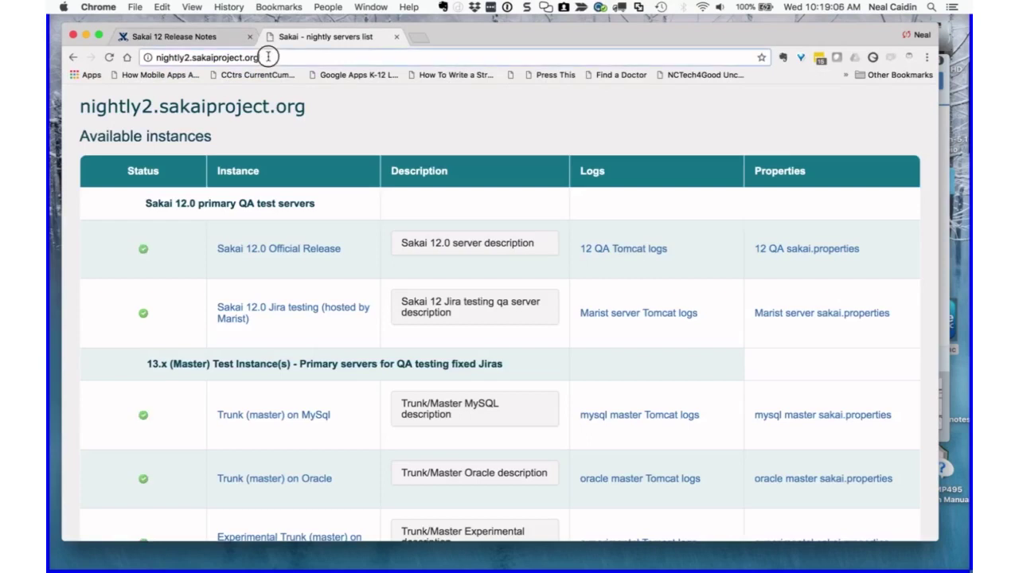
click(269, 57)
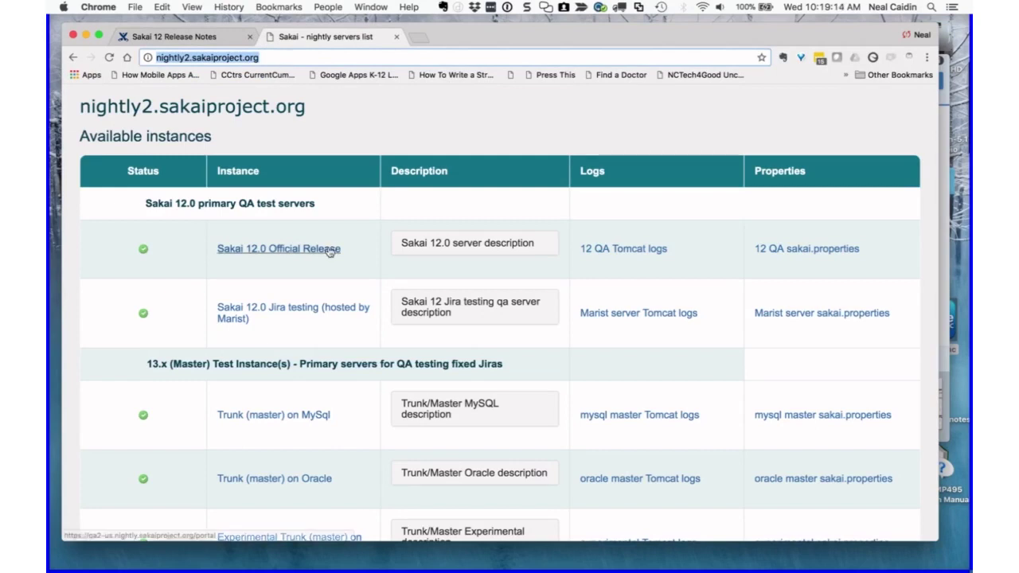
scroll(329, 252, down, 1)
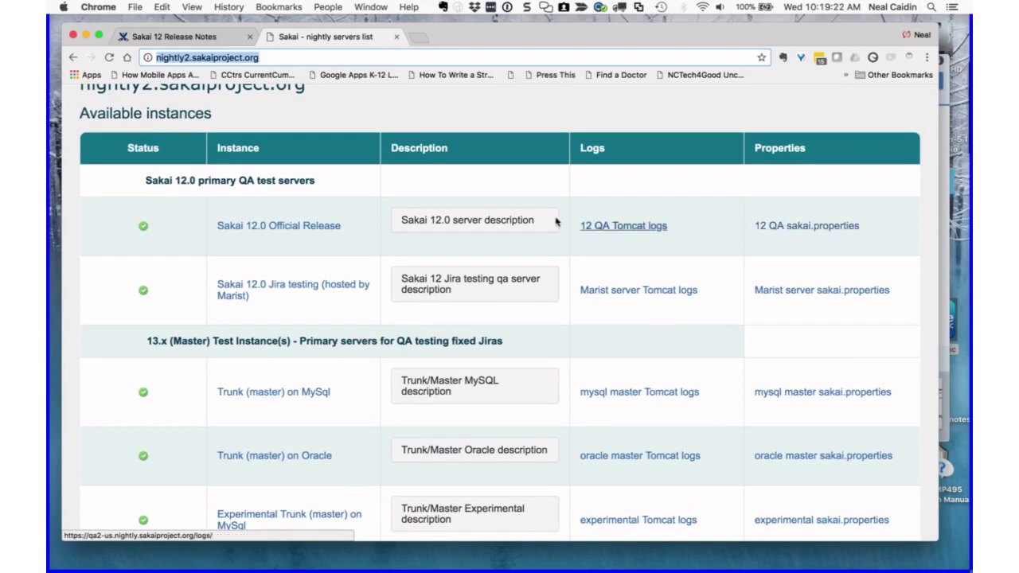
scroll(281, 239, down, 2)
scroll(281, 239, down, 2)
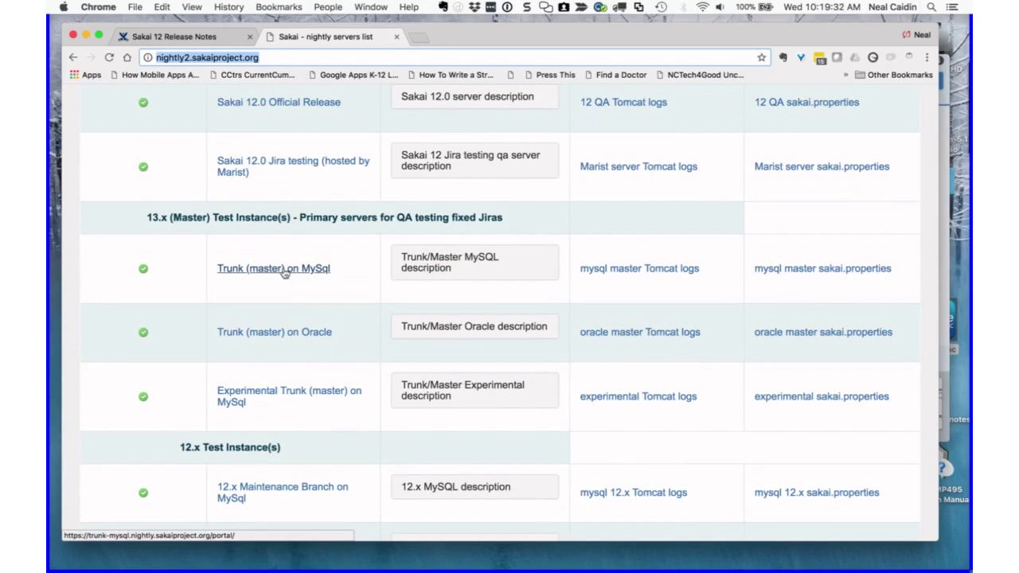
scroll(283, 273, down, 2)
scroll(284, 273, up, 5)
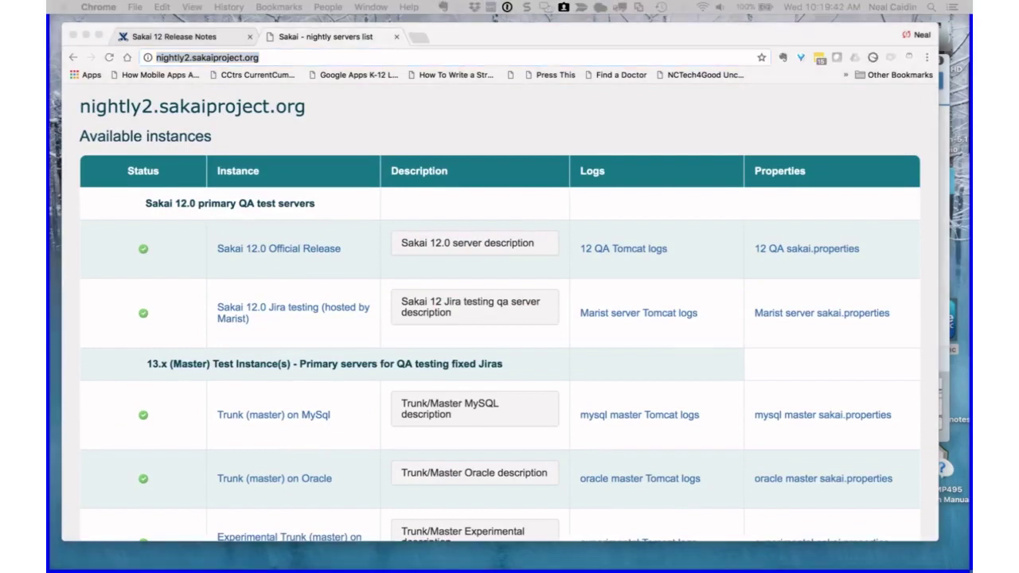
key(super+Tab)
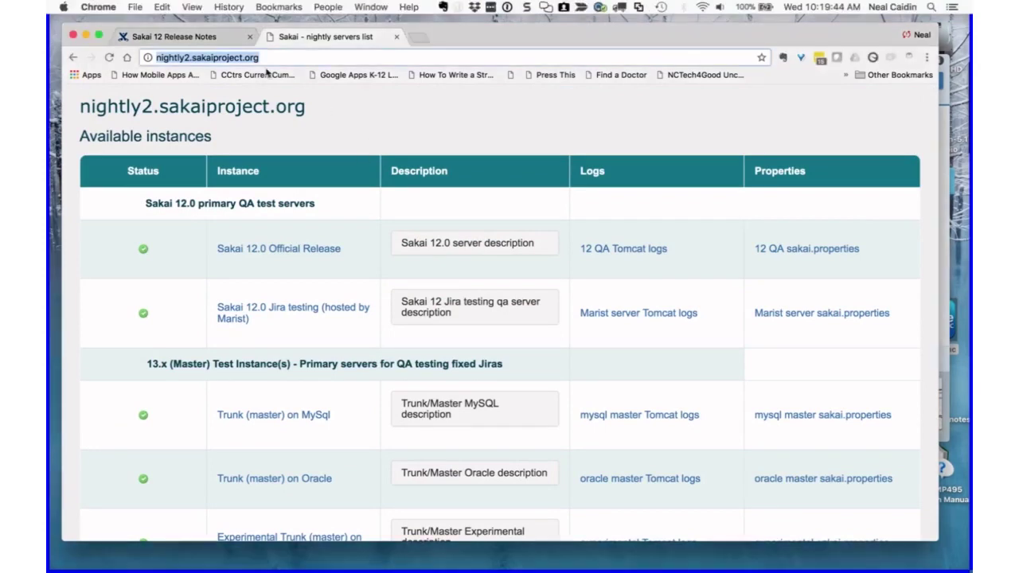
- Return to the Sakai 12 Release Notes tab and scroll through the New for Sakai 12 feature list
click(217, 40)
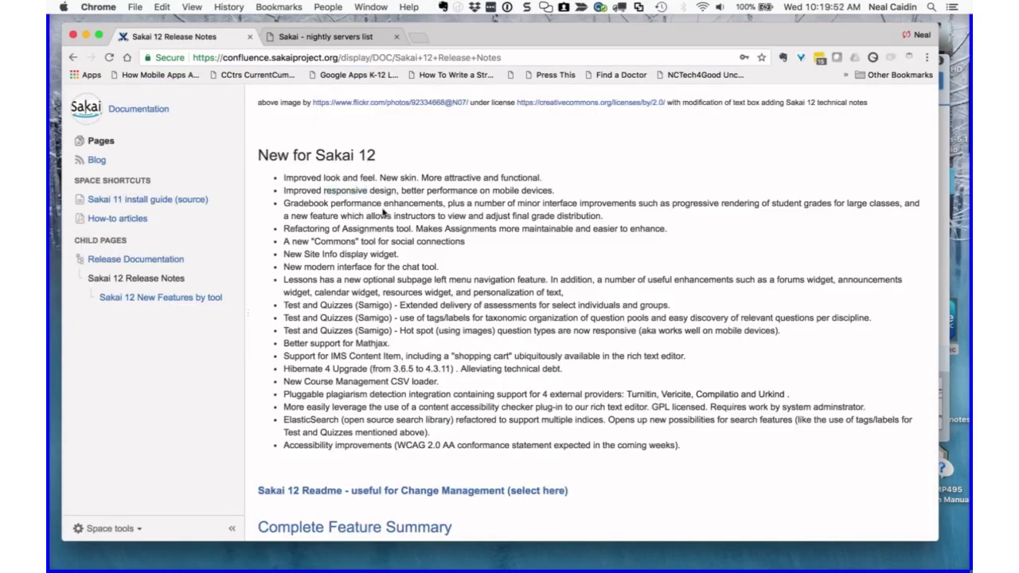
scroll(383, 212, down, 2)
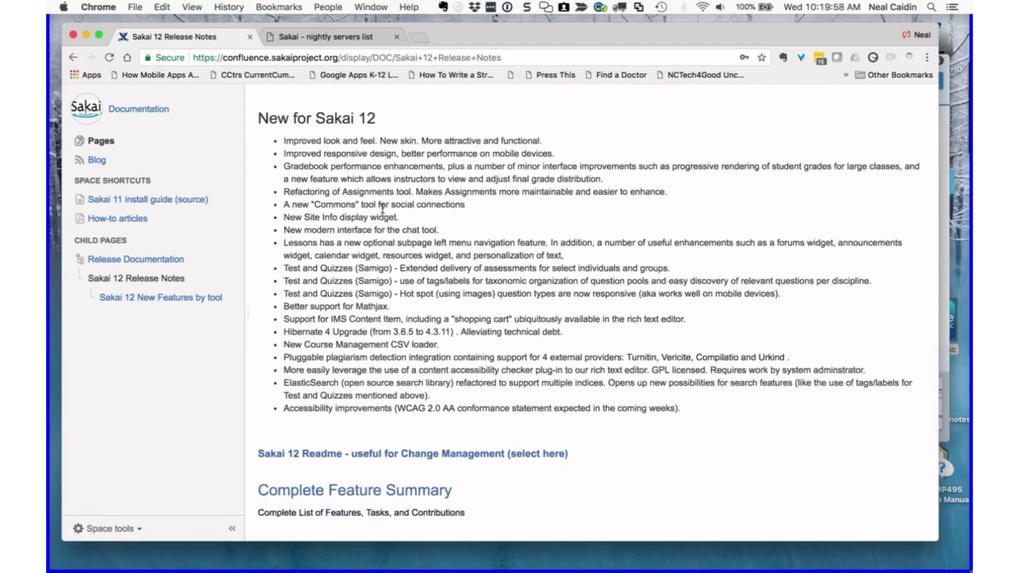
scroll(383, 178, down, 2)
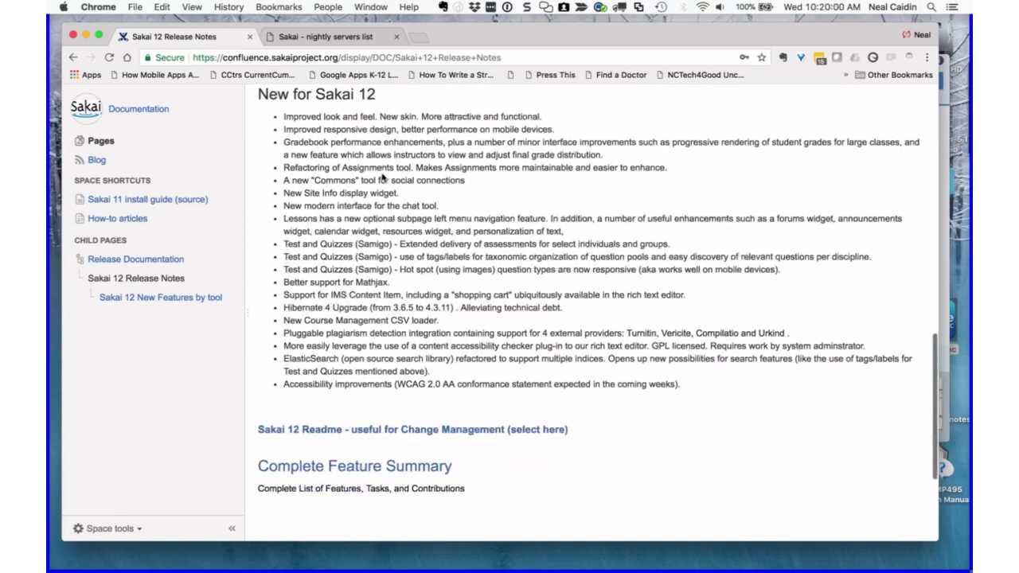
scroll(382, 172, down, 2)
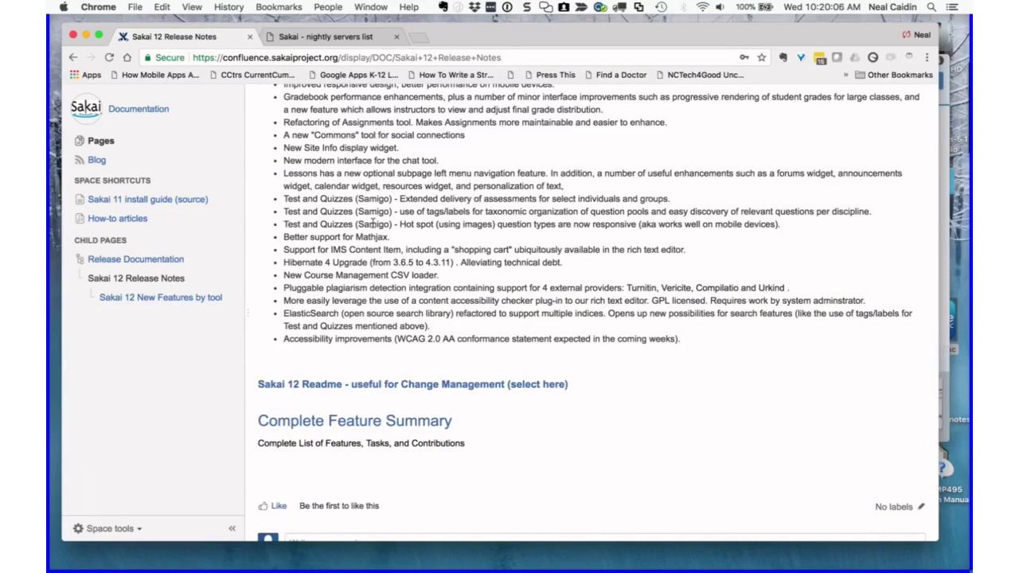
scroll(373, 227, up, 1)
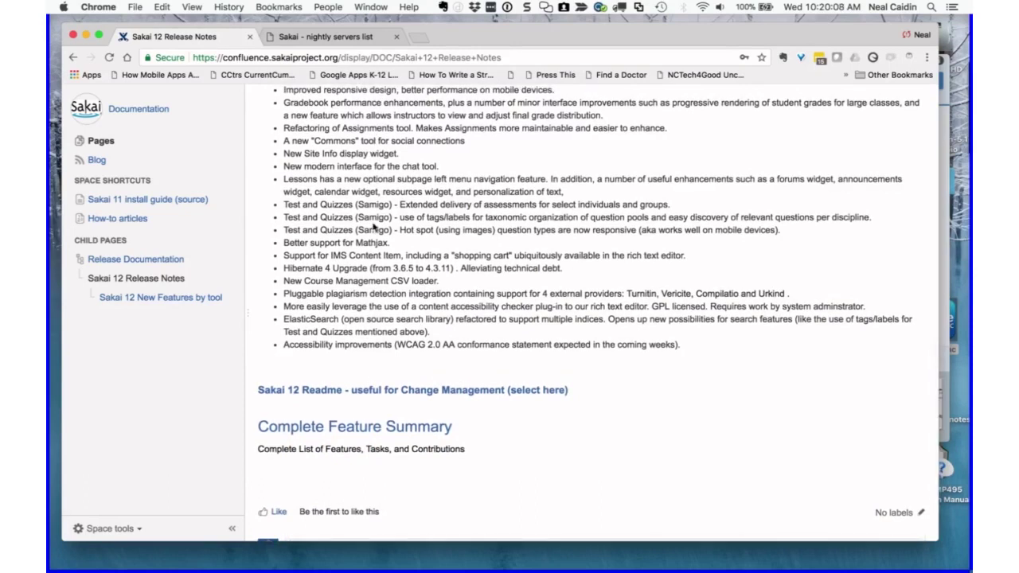
scroll(373, 227, down, 3)
scroll(373, 227, down, 2)
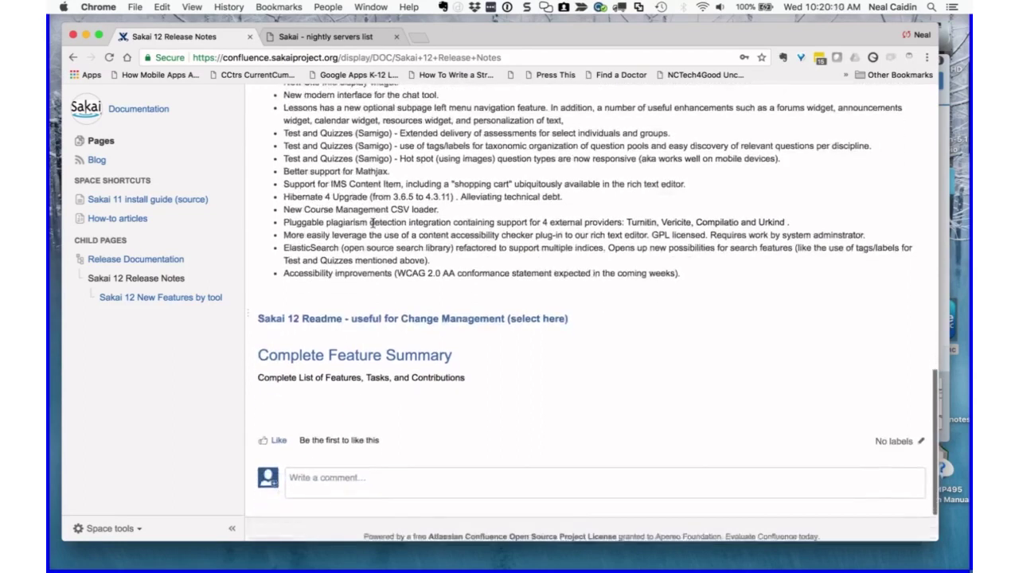
scroll(372, 227, up, 8)
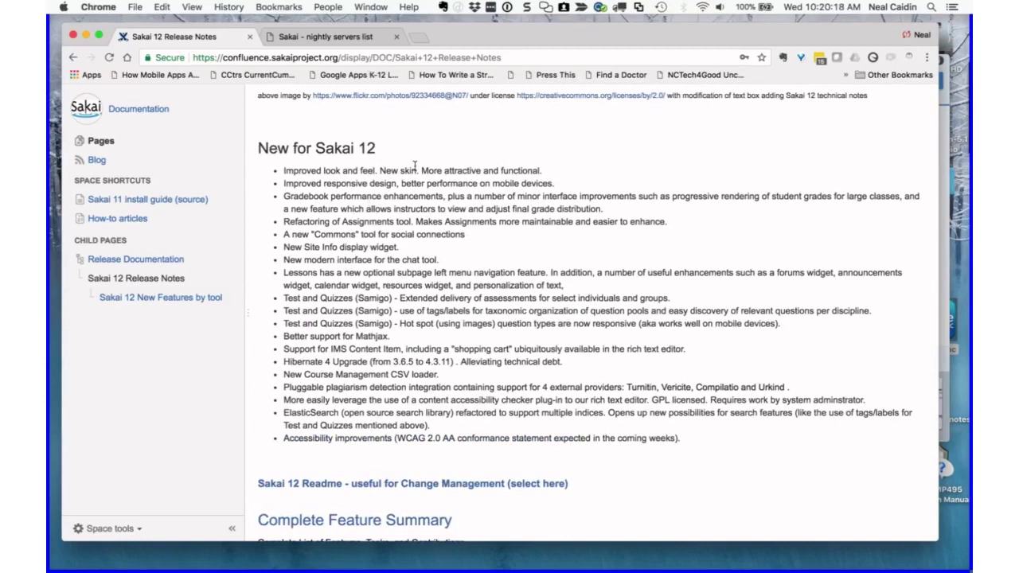
scroll(454, 223, down, 1)
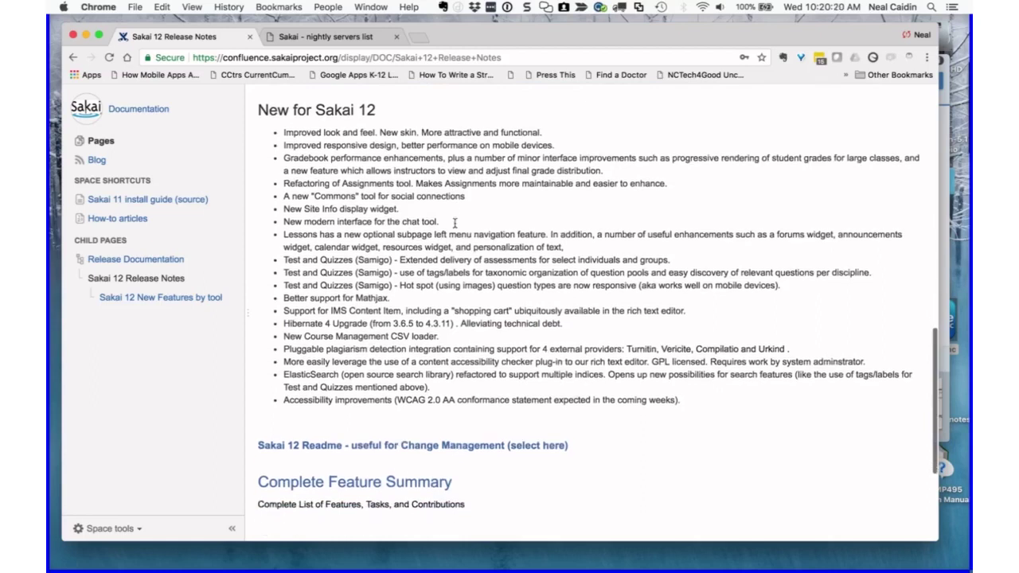
scroll(454, 223, up, 9)
scroll(454, 223, down, 8)
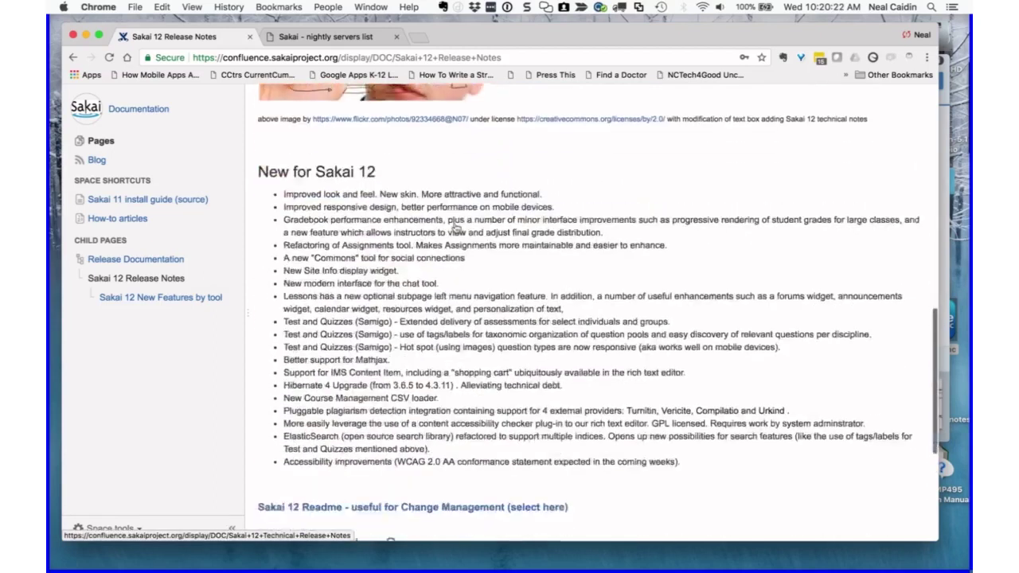
click(344, 36)
- Dismiss the address suggestions and scroll the nightly servers list down to the Experimental Trunk row
key(super+l)
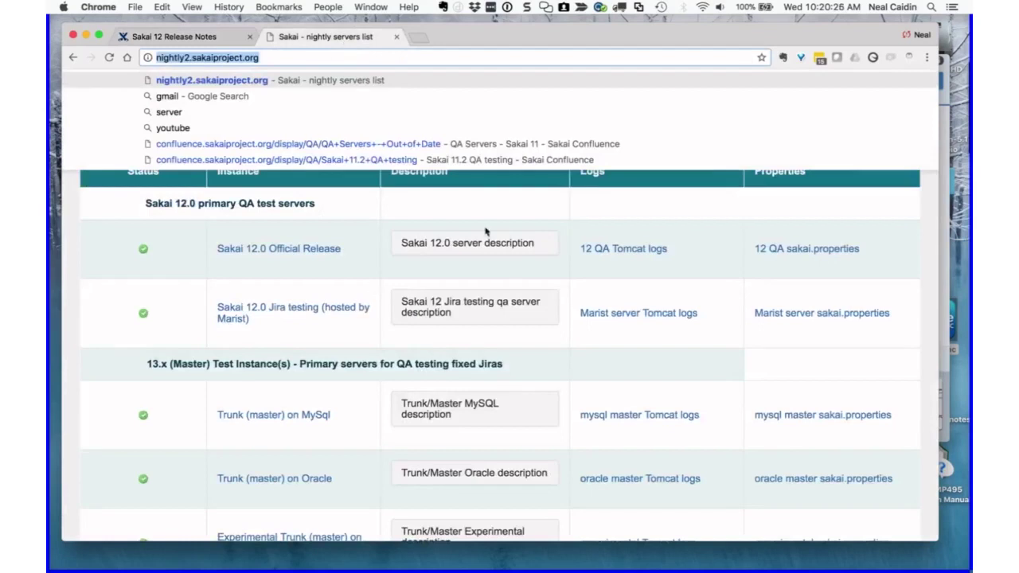
click(525, 215)
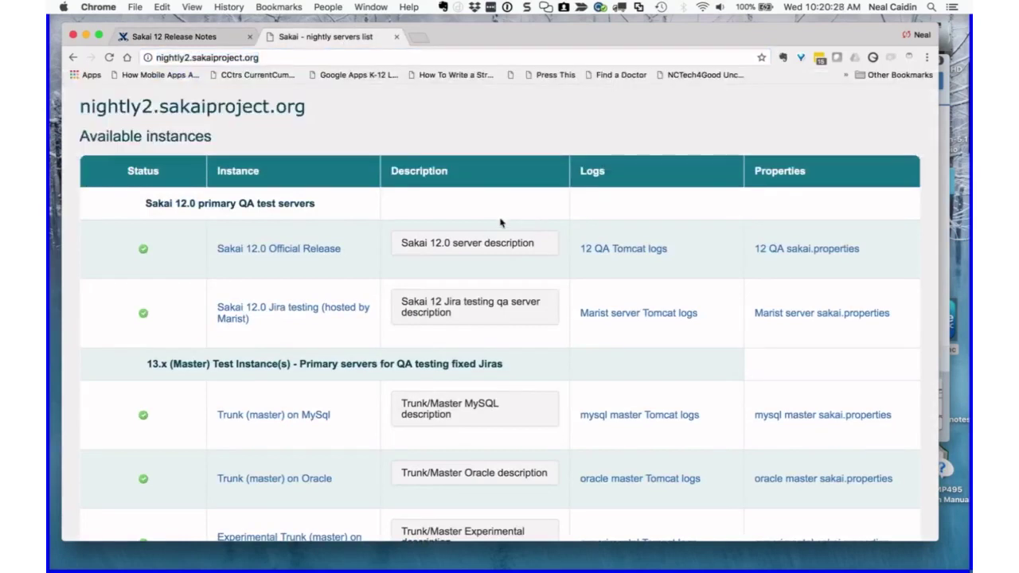
scroll(387, 333, down, 3)
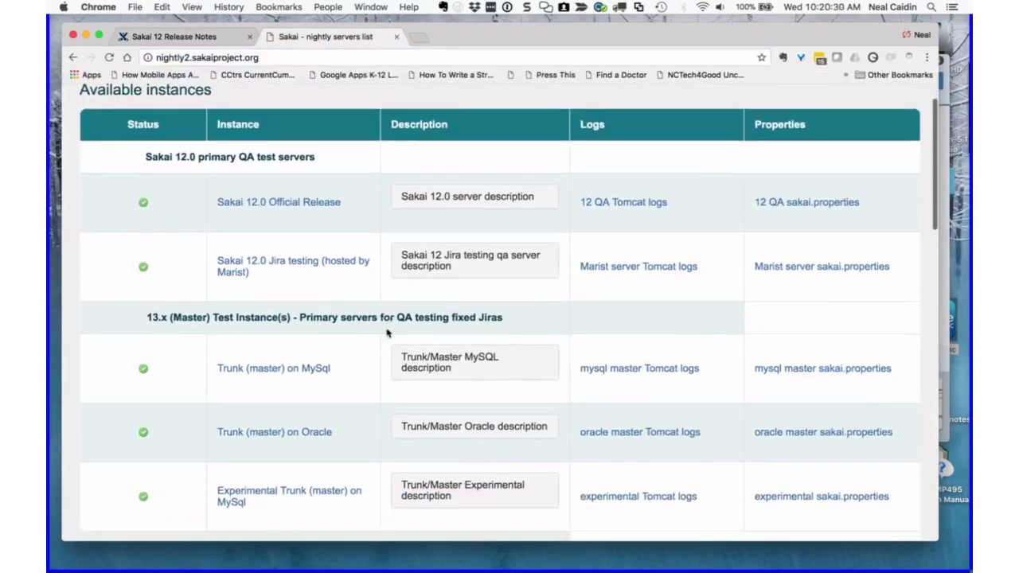
scroll(388, 333, down, 2)
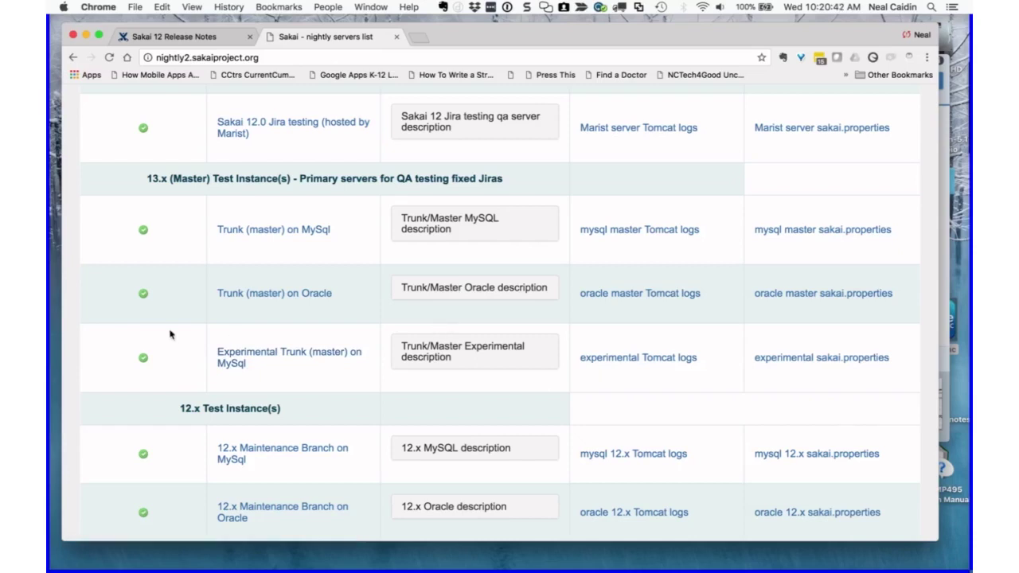
scroll(200, 345, down, 1)
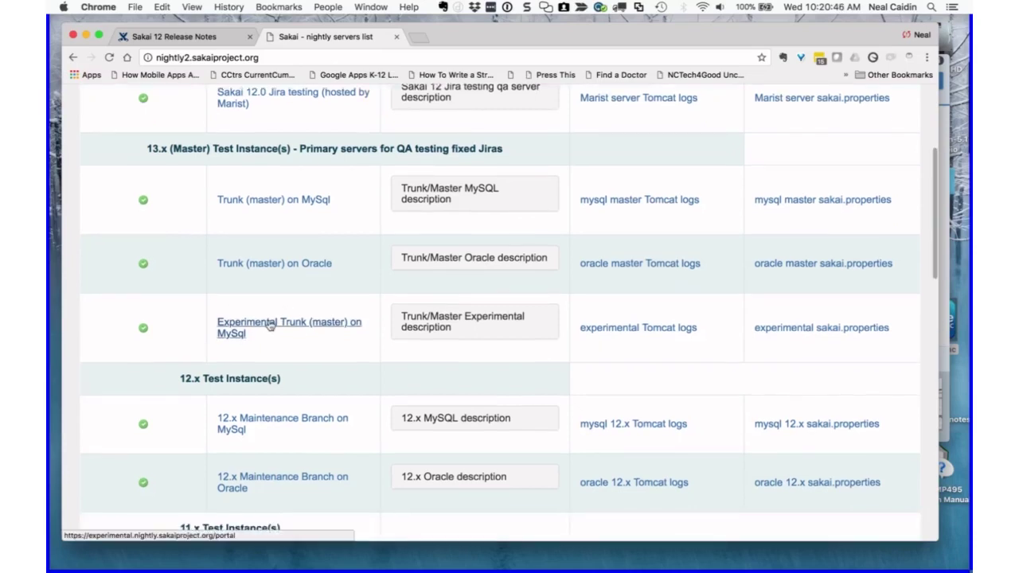
scroll(270, 325, down, 1)
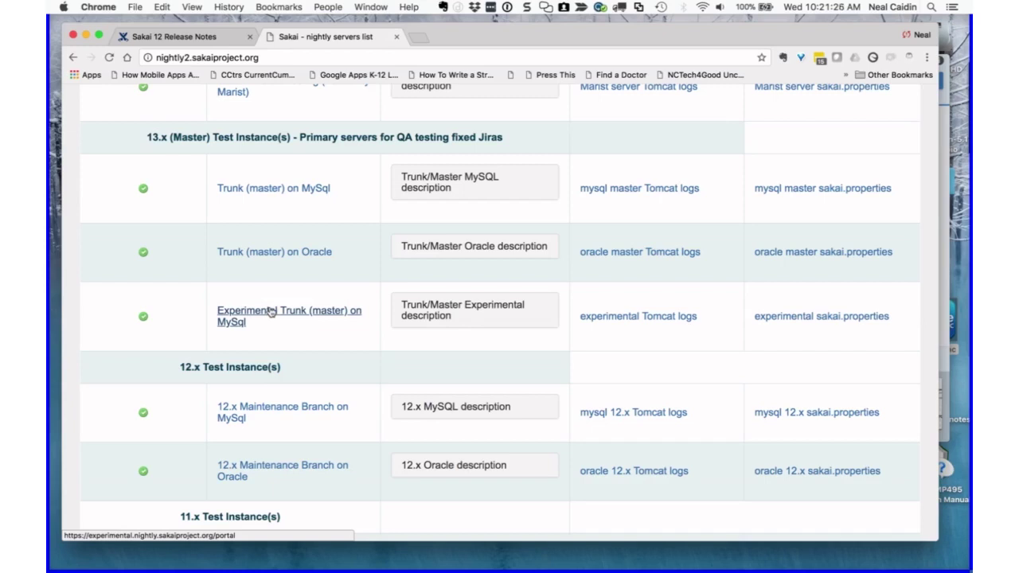
- Open the Experimental Trunk (master) on MySql server and sign in with the admin user id and password
click(271, 312)
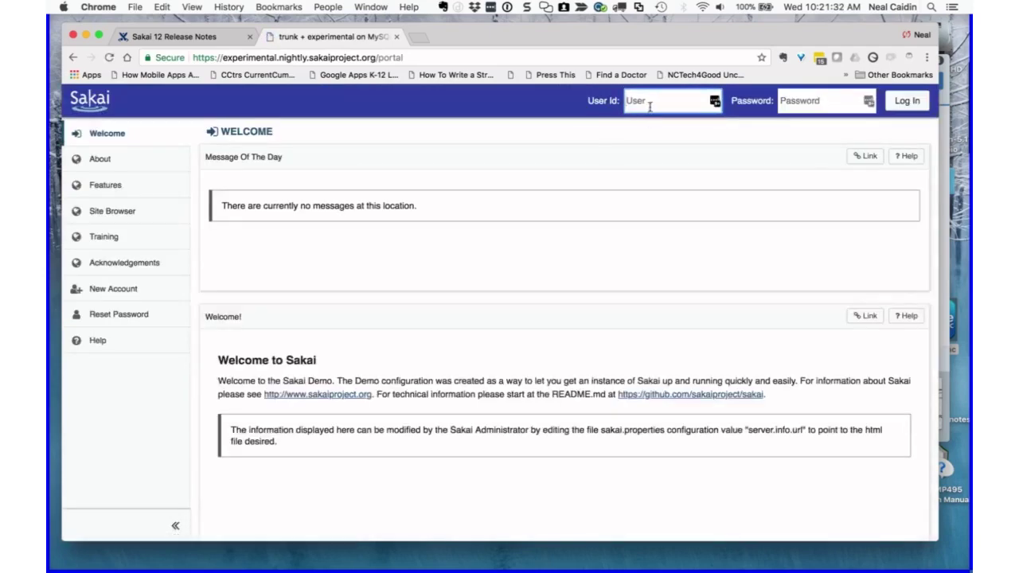
text(admin)
key(Tab)
text(a)
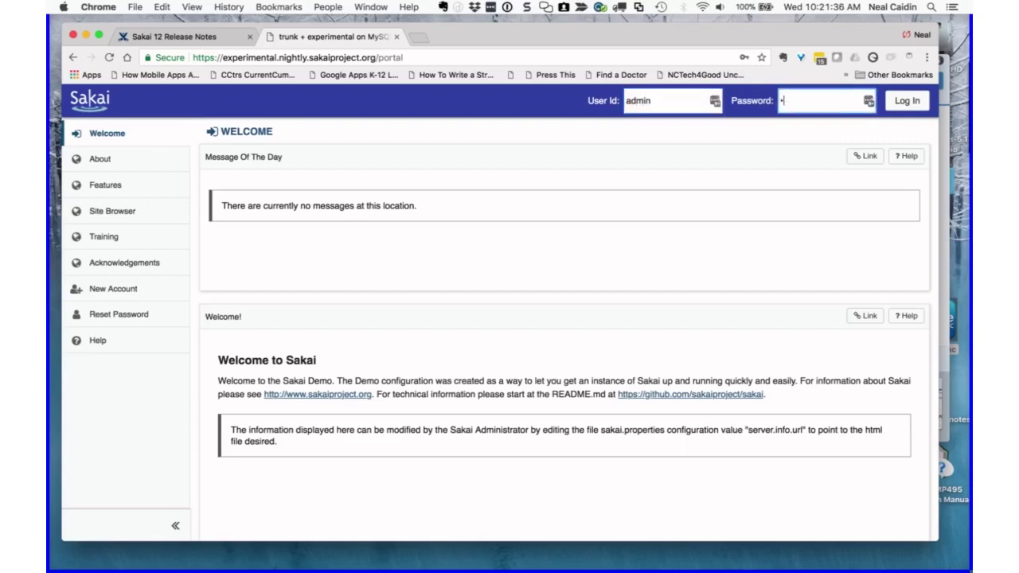
click(777, 140)
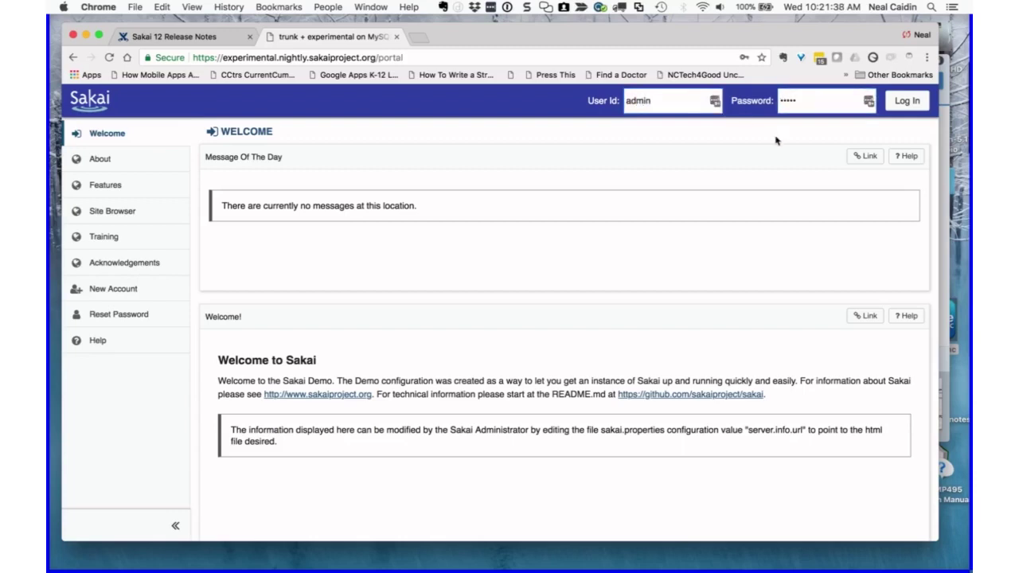
click(901, 104)
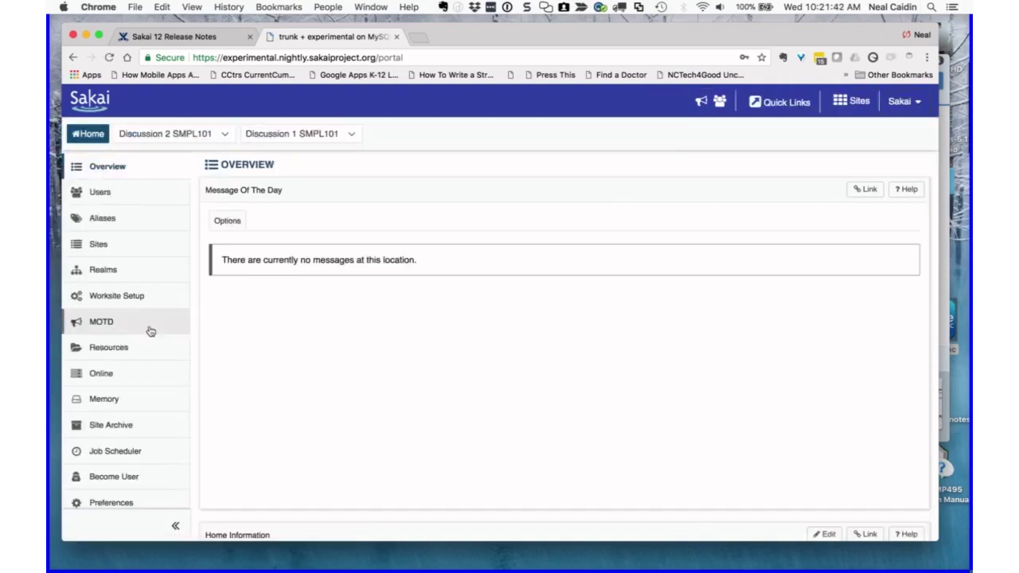
- Browse the administration workspace sidebar tools and open the Sites list
scroll(149, 333, down, 3)
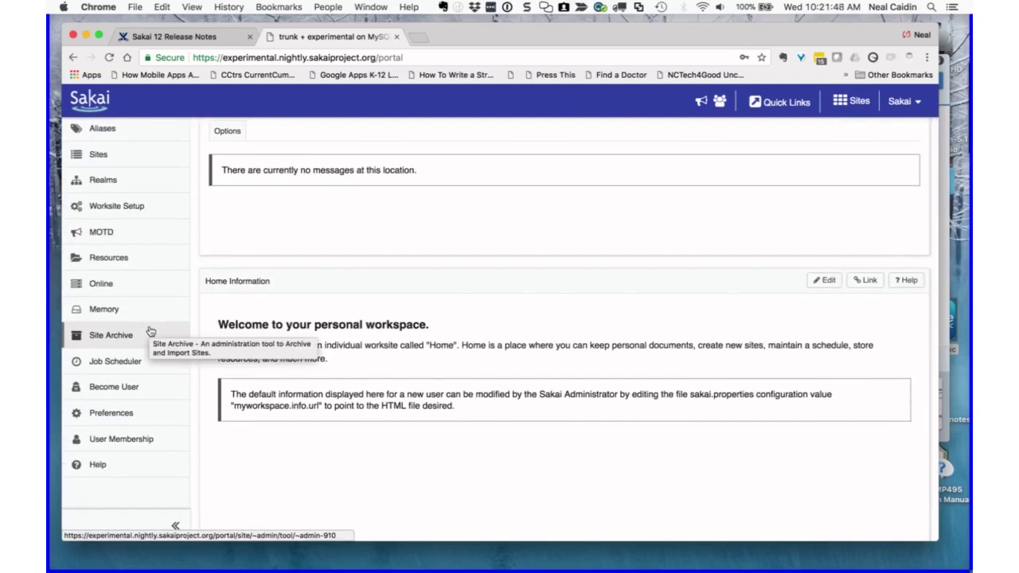
scroll(150, 332, down, 2)
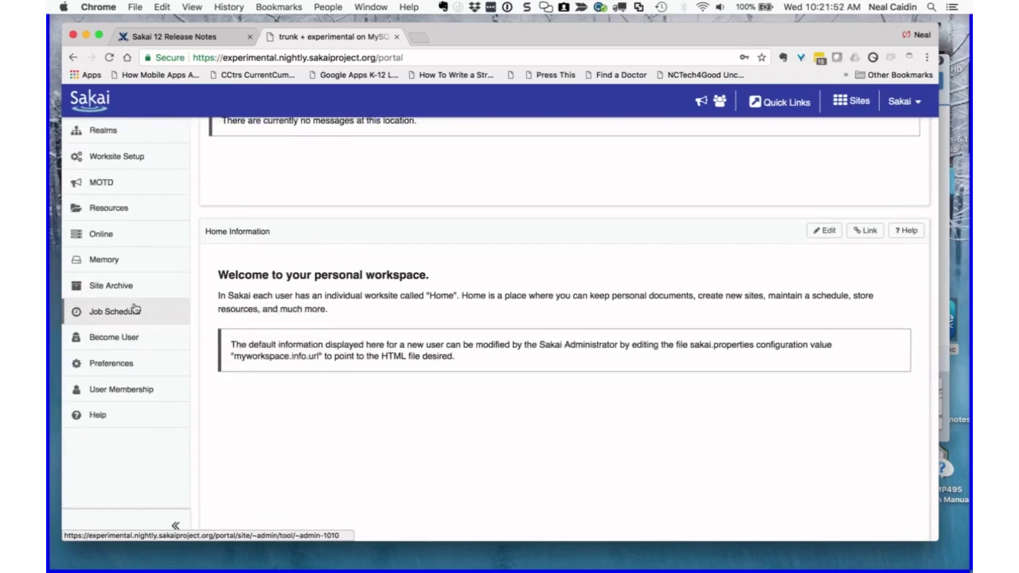
scroll(136, 308, up, 5)
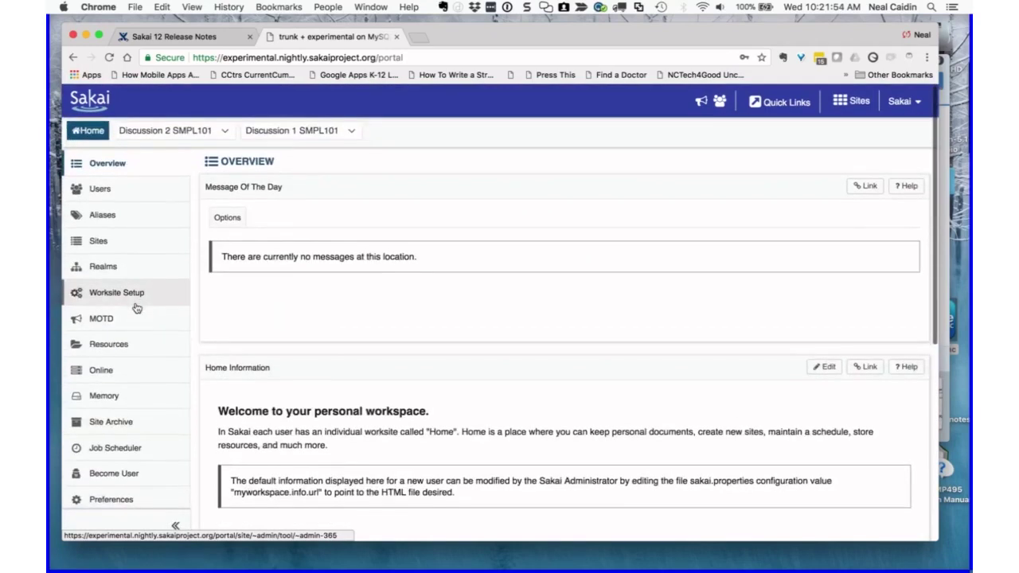
scroll(136, 307, down, 5)
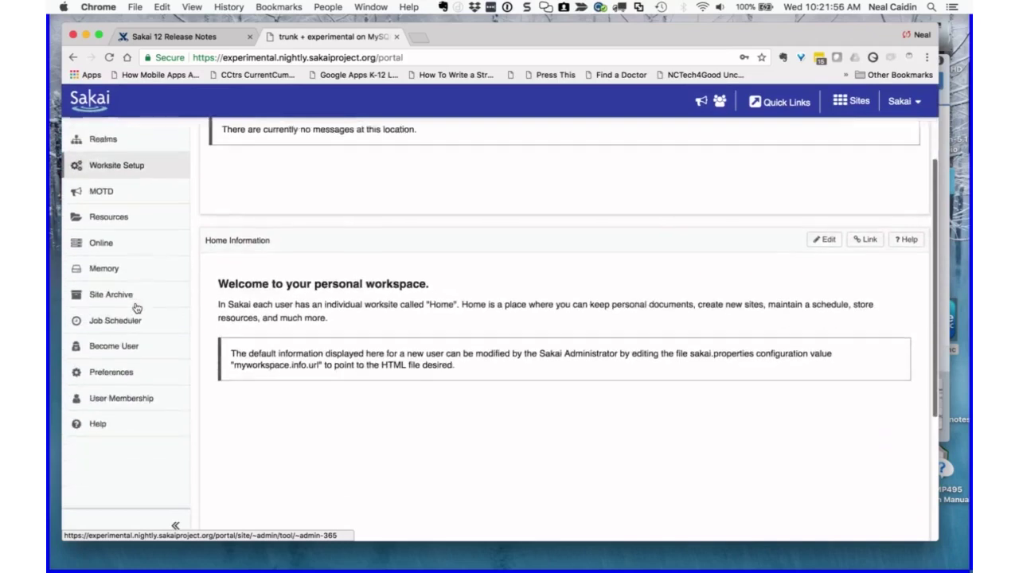
scroll(133, 374, up, 5)
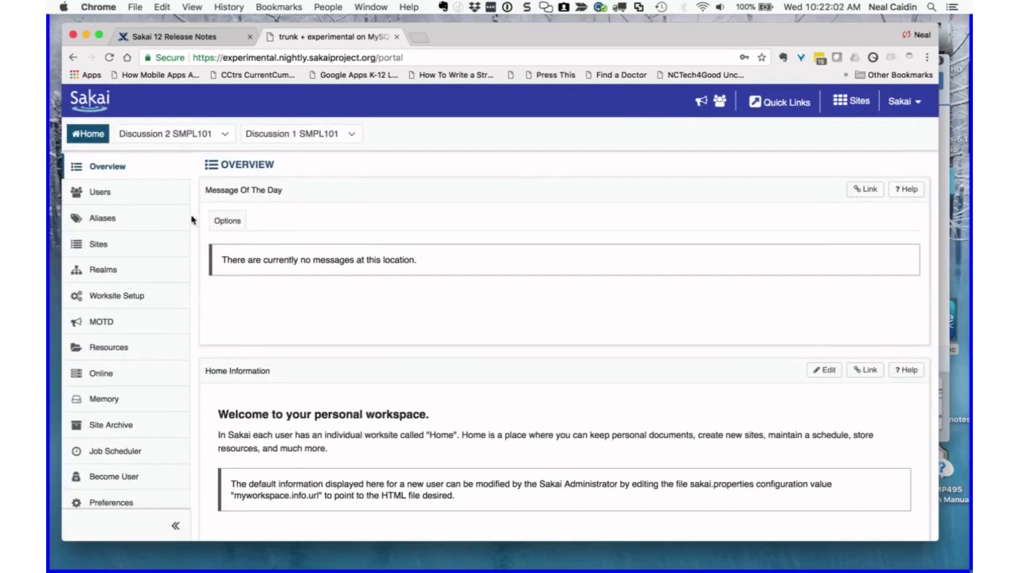
click(100, 246)
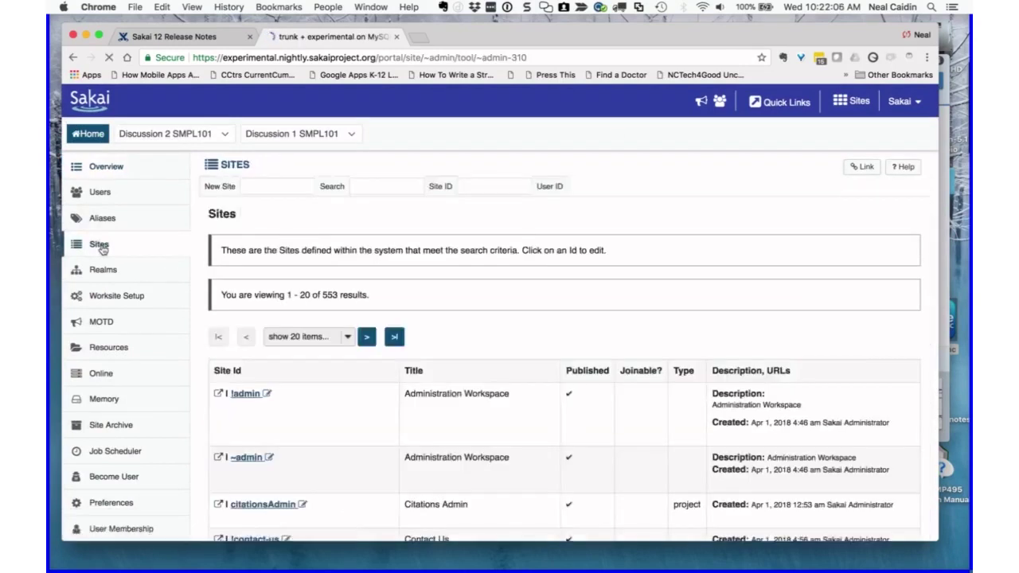
- Open the !admin site, go to its Add/Edit pages list, and start a New Page
scroll(345, 218, down, 2)
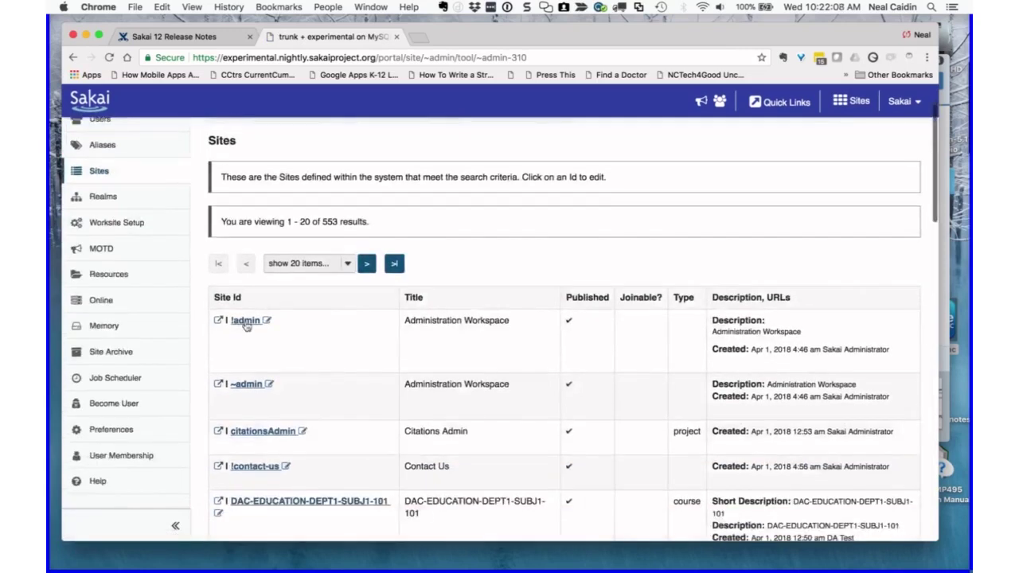
click(245, 321)
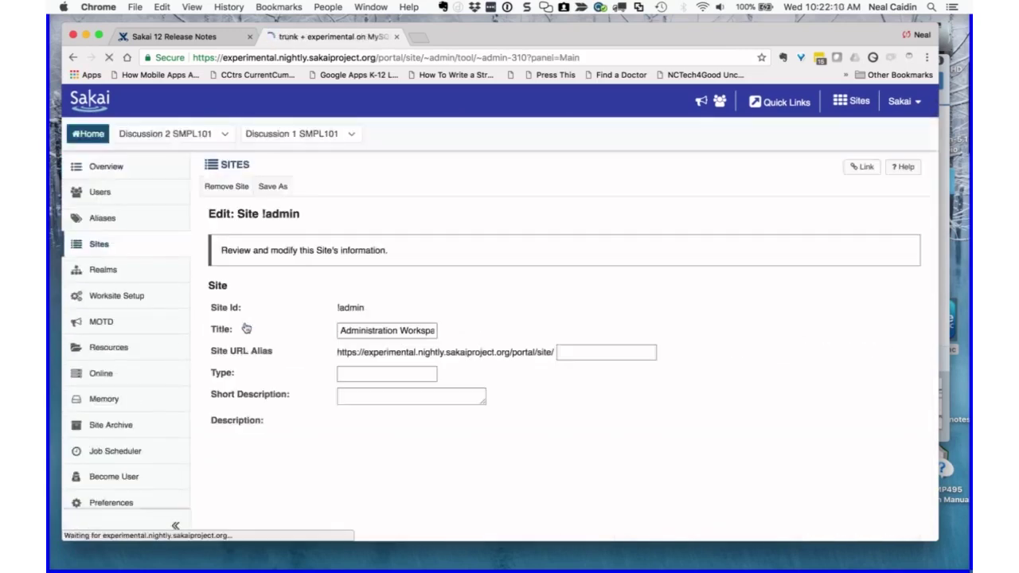
scroll(247, 328, down, 2)
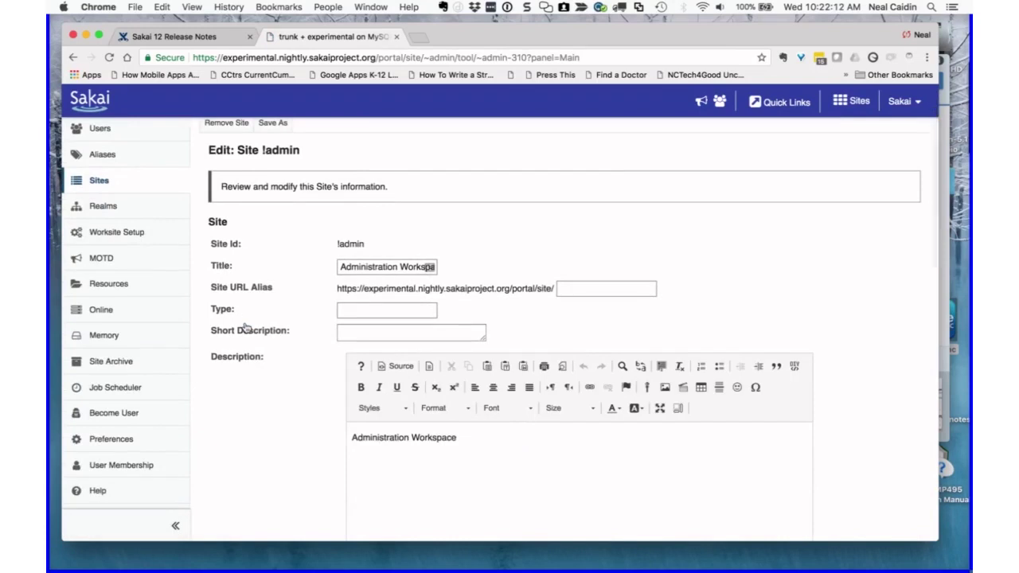
scroll(245, 328, down, 15)
scroll(246, 328, down, 6)
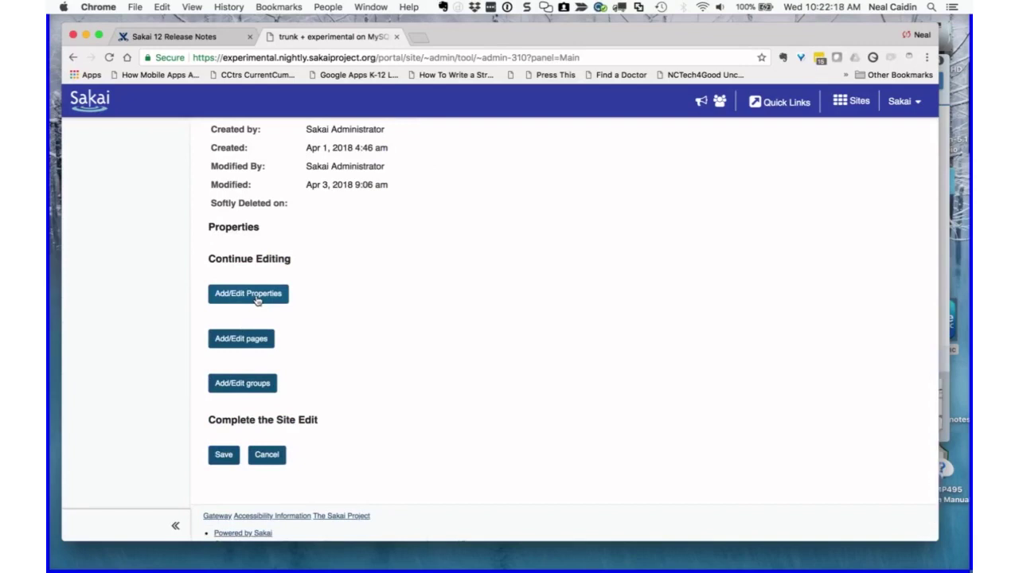
click(249, 341)
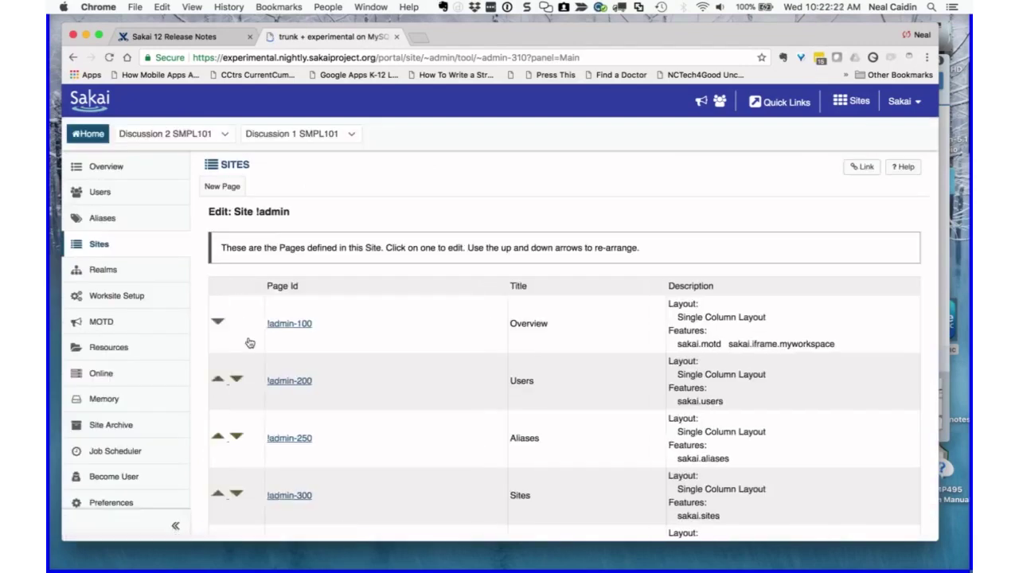
scroll(249, 343, down, 2)
scroll(253, 326, up, 2)
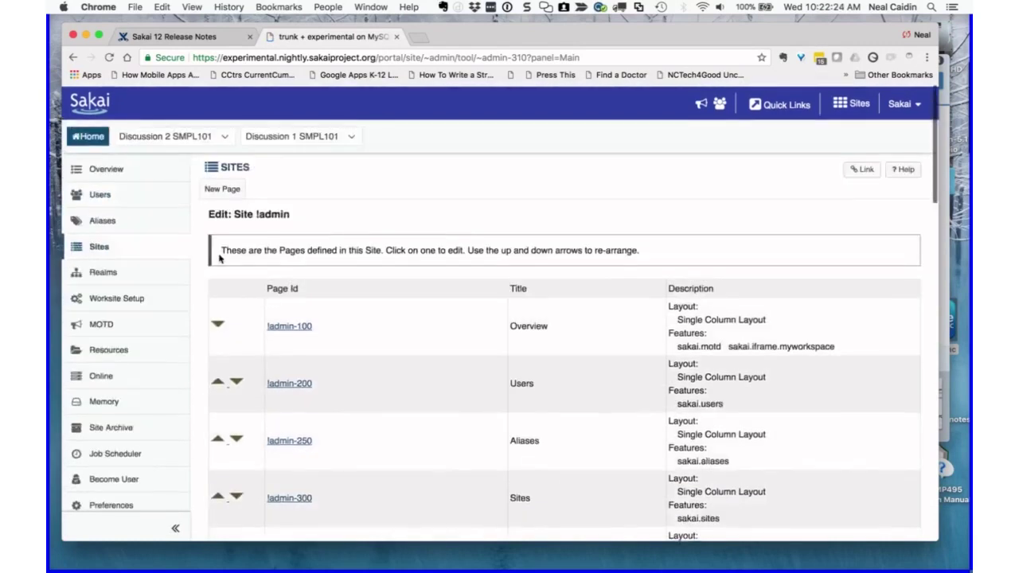
click(225, 194)
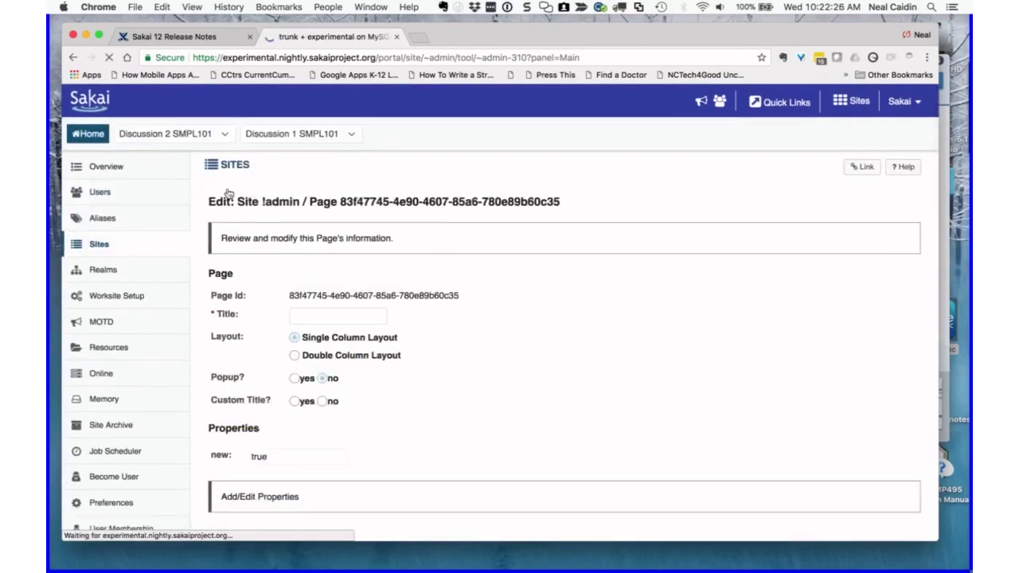
- Title the new !admin page 'Tags Service'
click(331, 317)
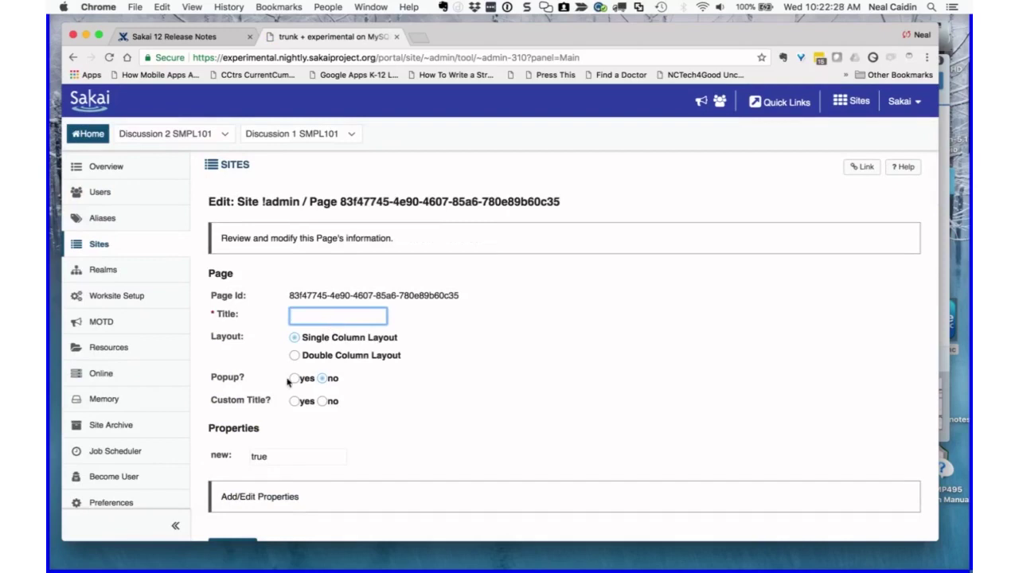
text(Tags Service)
scroll(311, 336, down, 5)
scroll(311, 340, up, 1)
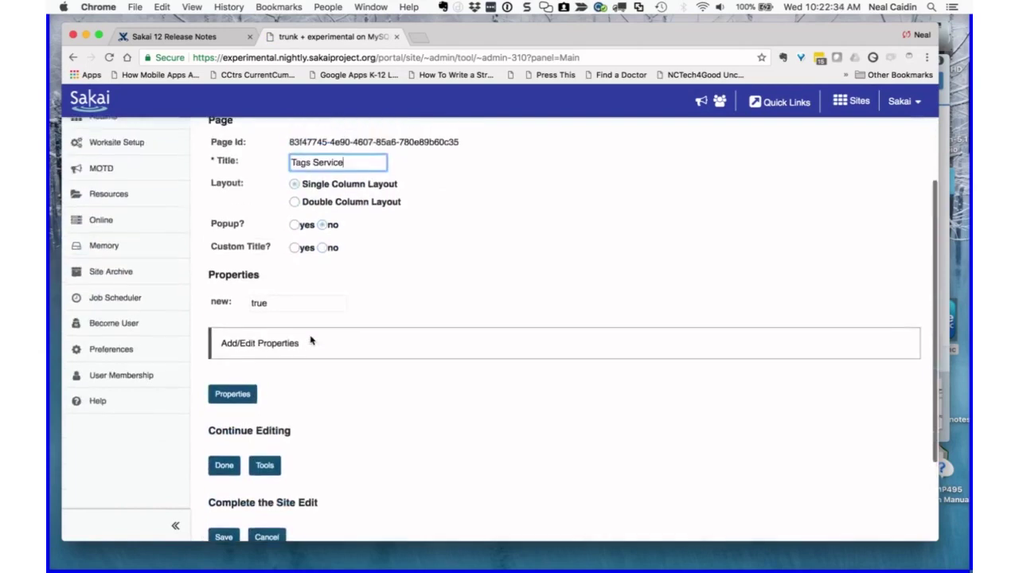
- Add the Tags Service (sakai.tagservice) tool to the page and save the site
click(270, 440)
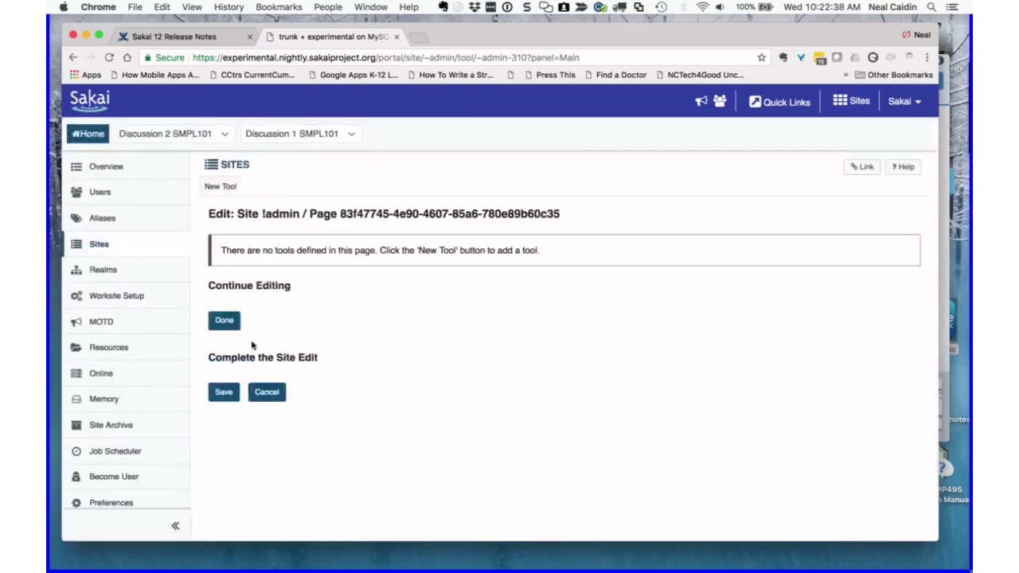
click(228, 188)
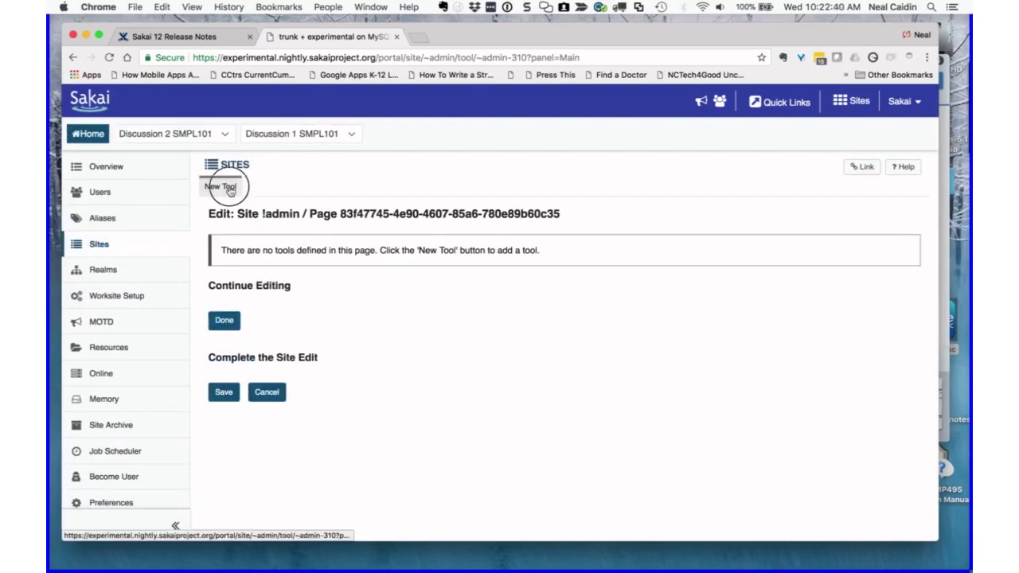
scroll(337, 364, down, 5)
scroll(368, 376, down, 17)
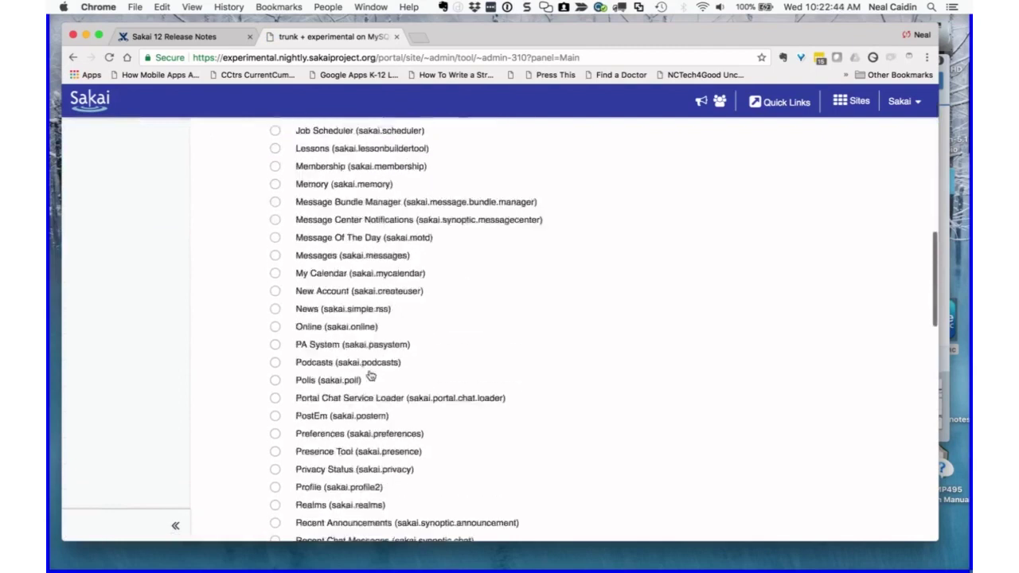
scroll(369, 376, down, 7)
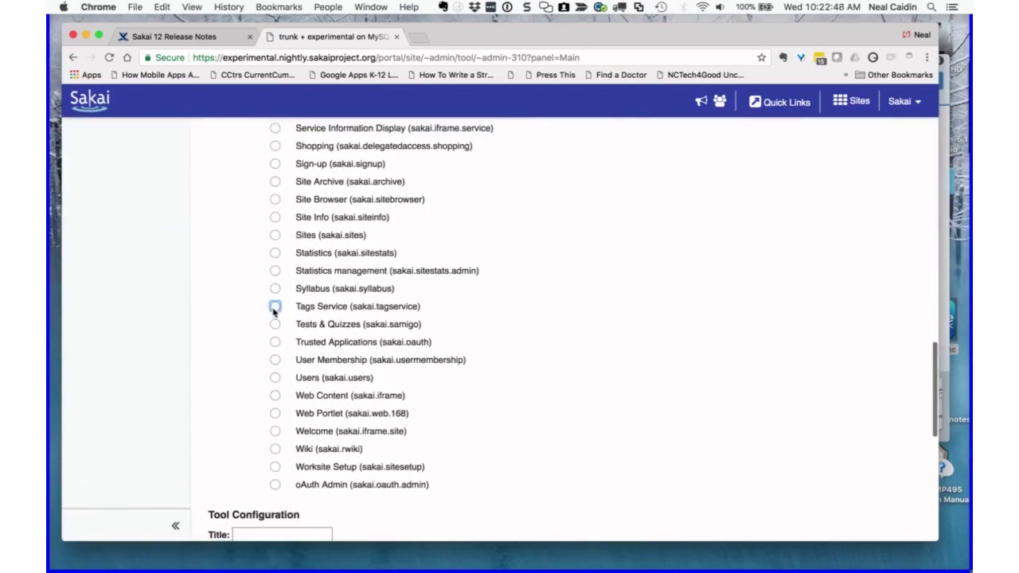
click(274, 310)
scroll(376, 333, down, 20)
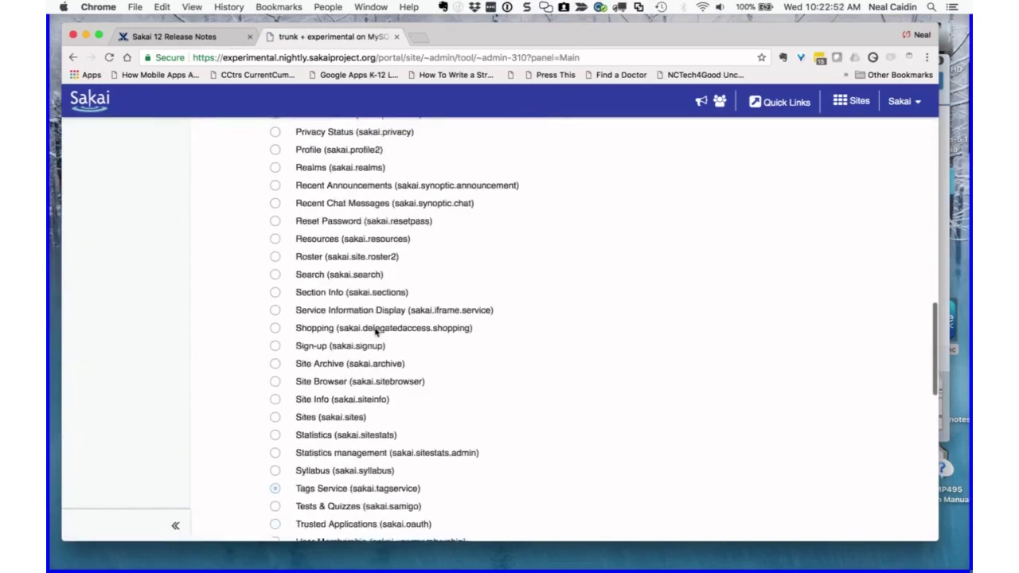
scroll(376, 333, down, 20)
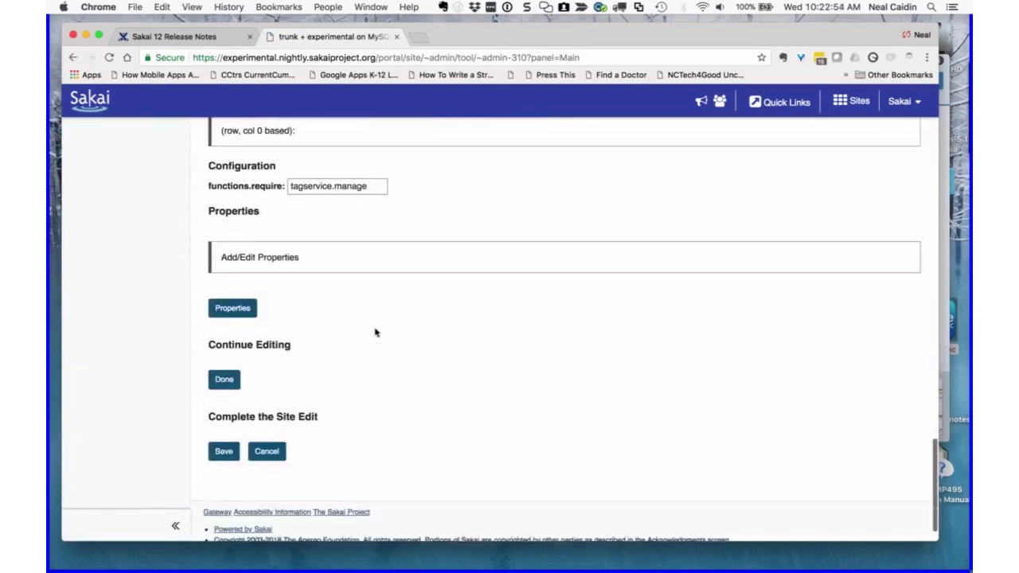
click(225, 453)
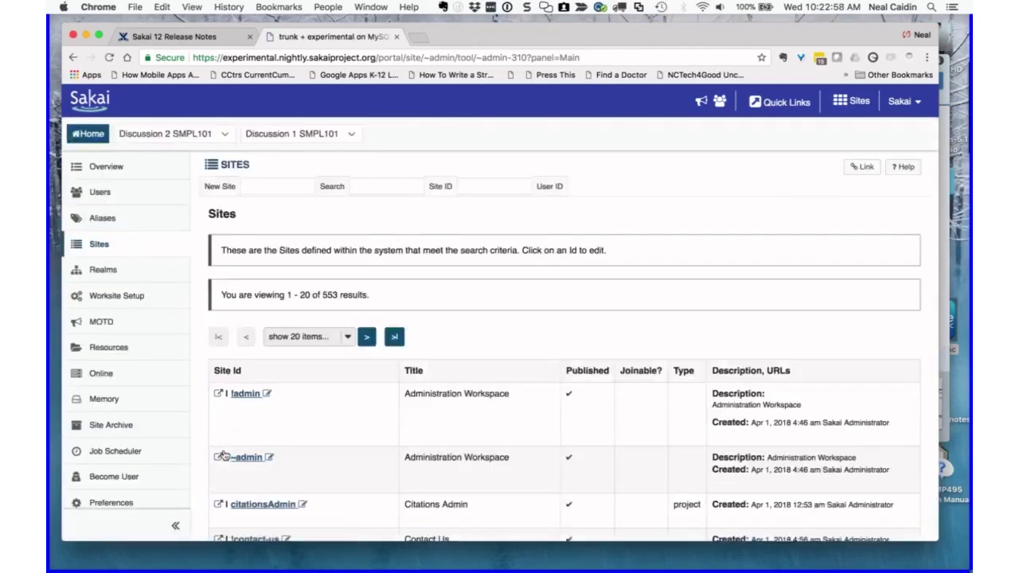
- Switch to the Administration Workspace site and open its Tags Service tool
scroll(194, 417, down, 5)
scroll(163, 422, up, 5)
click(852, 101)
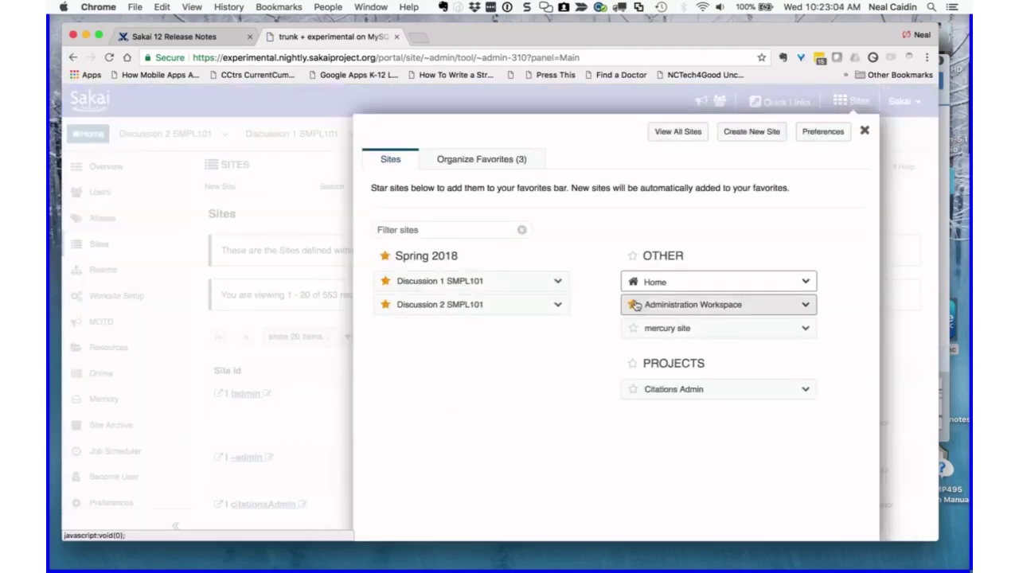
click(658, 309)
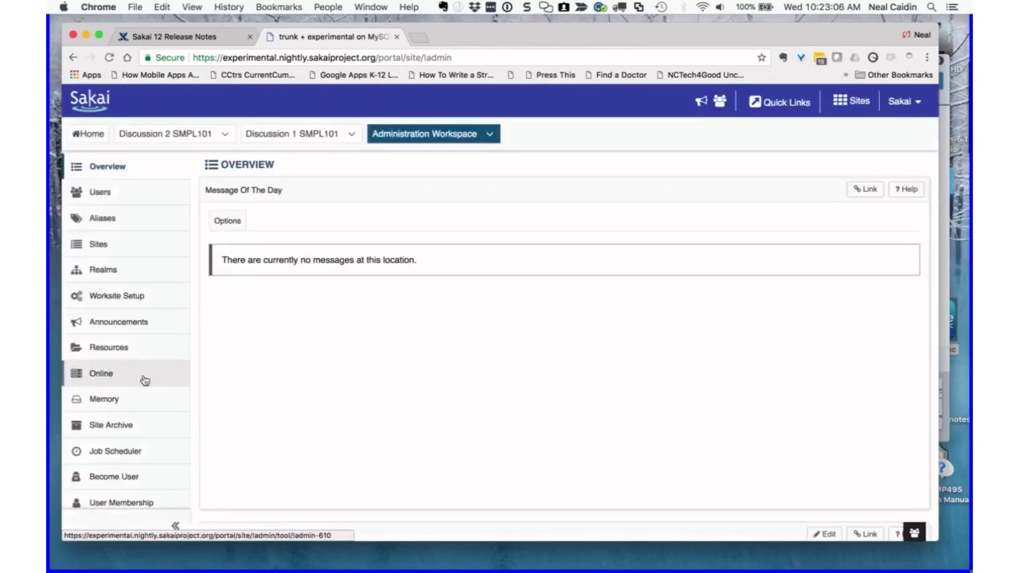
scroll(144, 380, down, 10)
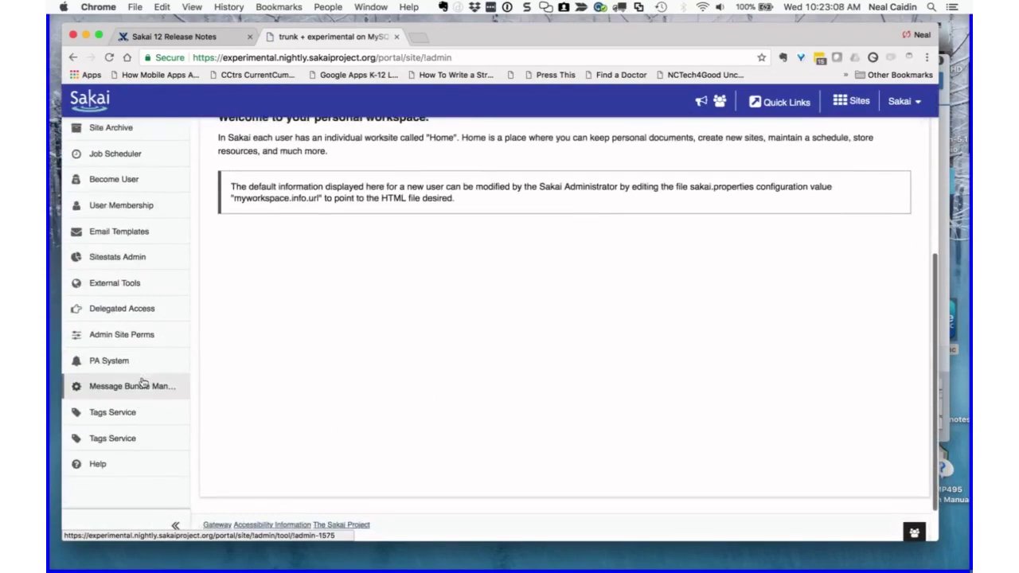
click(132, 419)
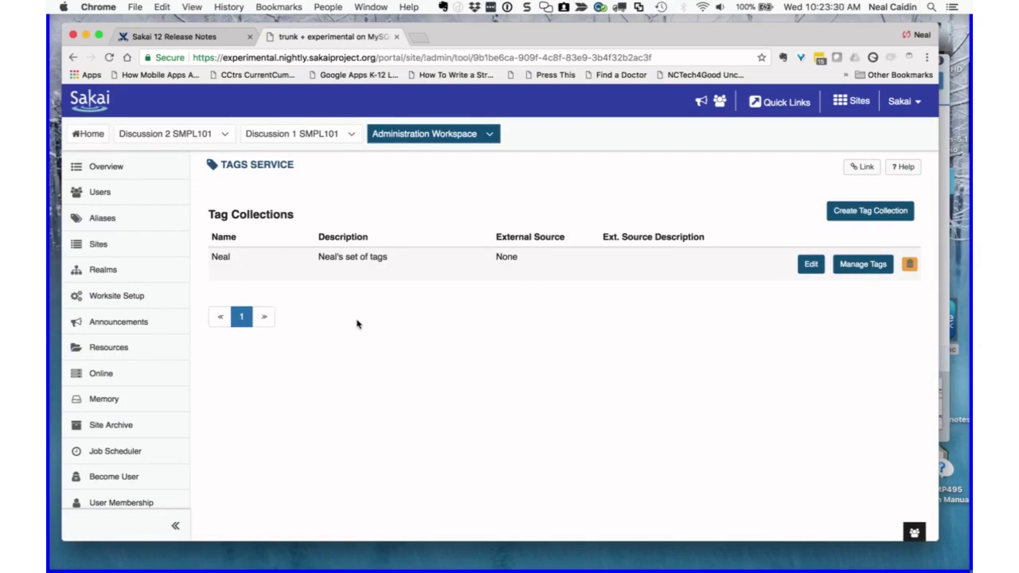
- Manage the tag collection's tags and review Bunny, Doggie and Horsie
click(851, 272)
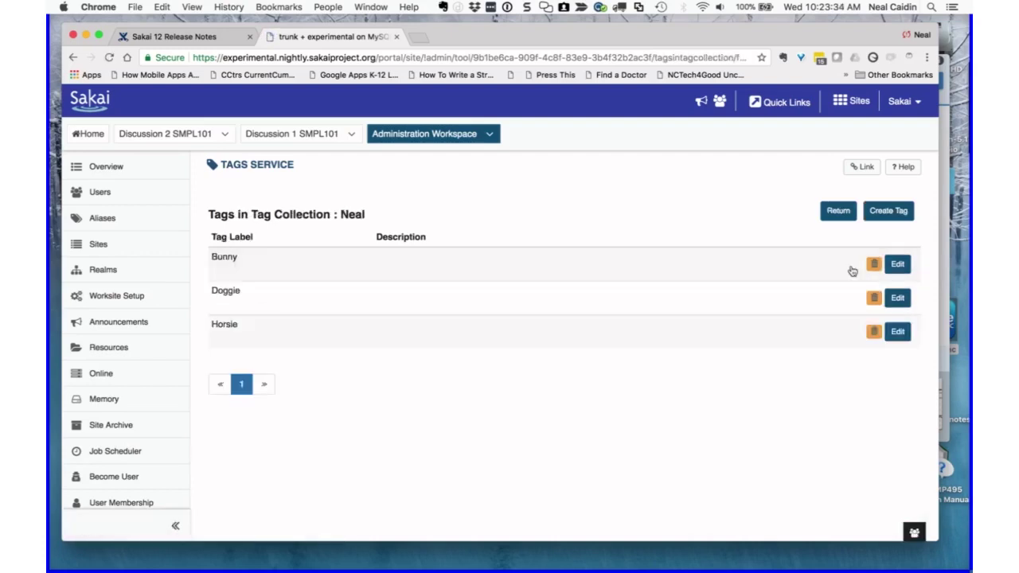
scroll(578, 310, down, 1)
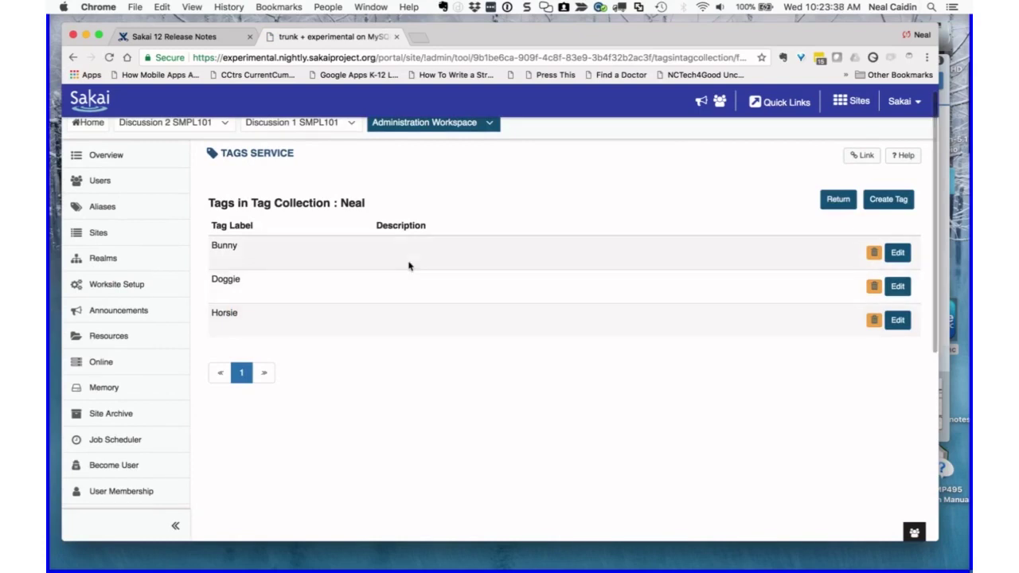
scroll(409, 264, up, 1)
scroll(410, 266, down, 1)
scroll(409, 266, down, 1)
scroll(410, 266, up, 1)
scroll(409, 266, down, 1)
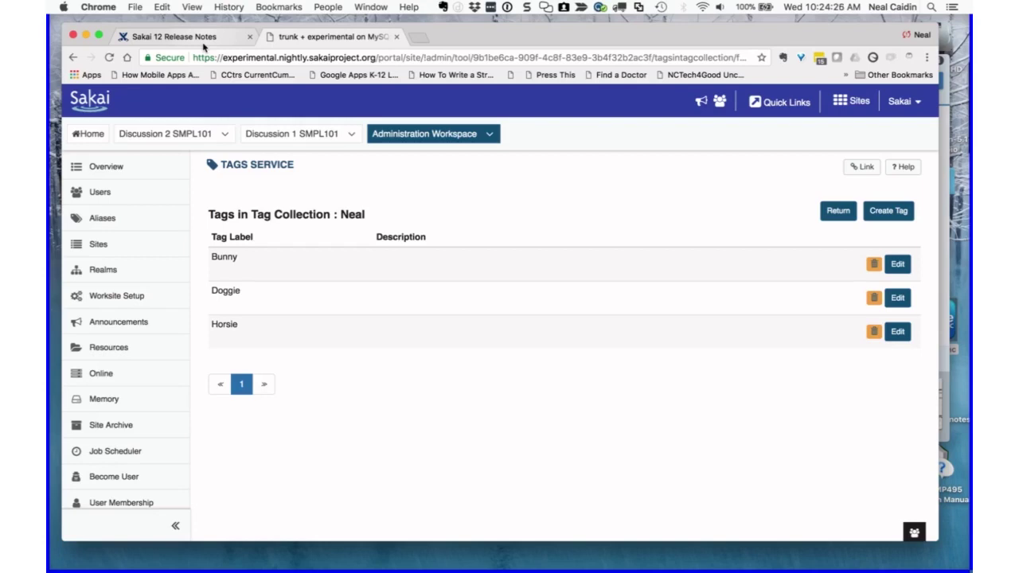
- Log the administrator out via the account menu, landing on the Welcome gateway page
click(893, 103)
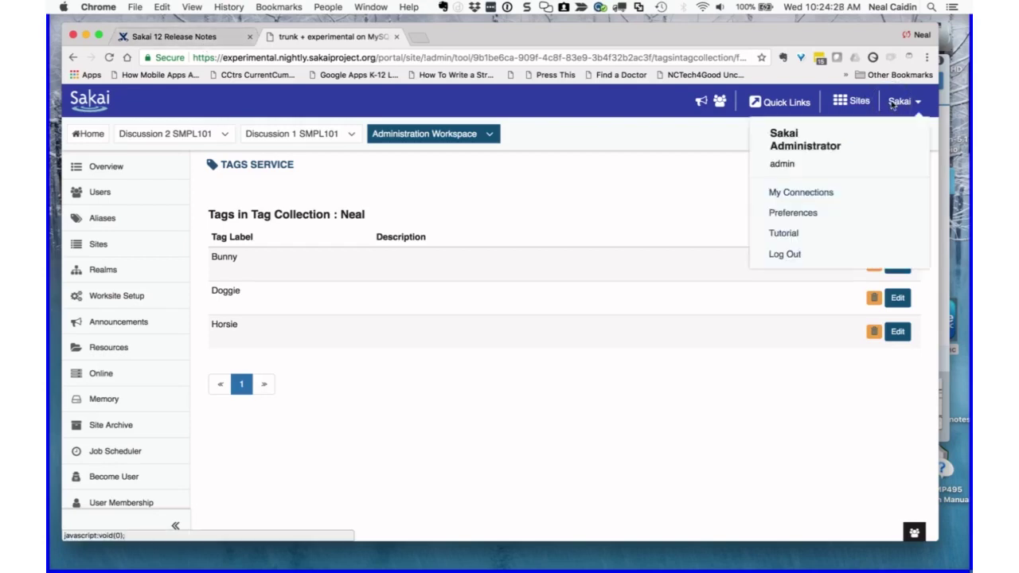
click(779, 256)
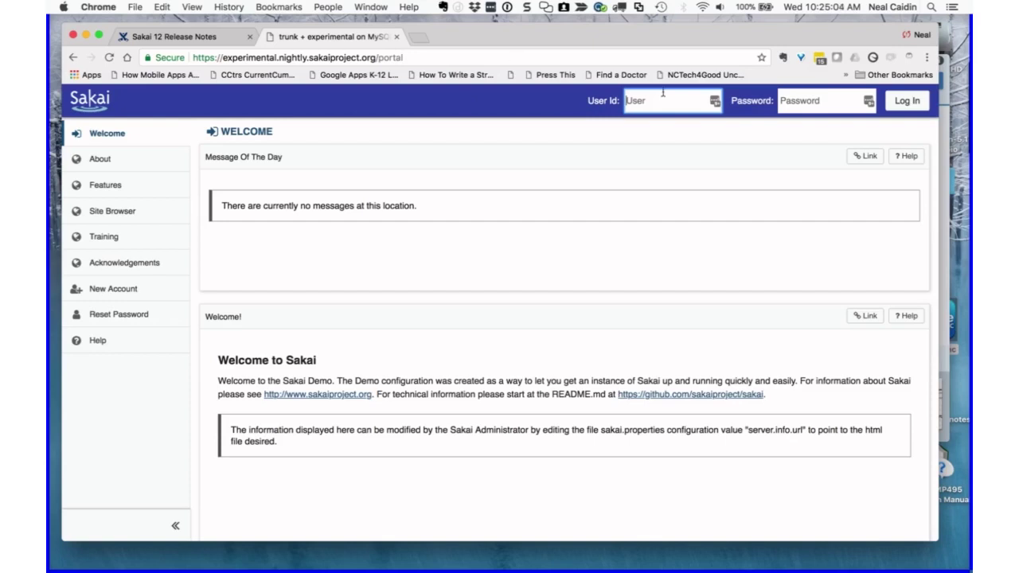
click(520, 151)
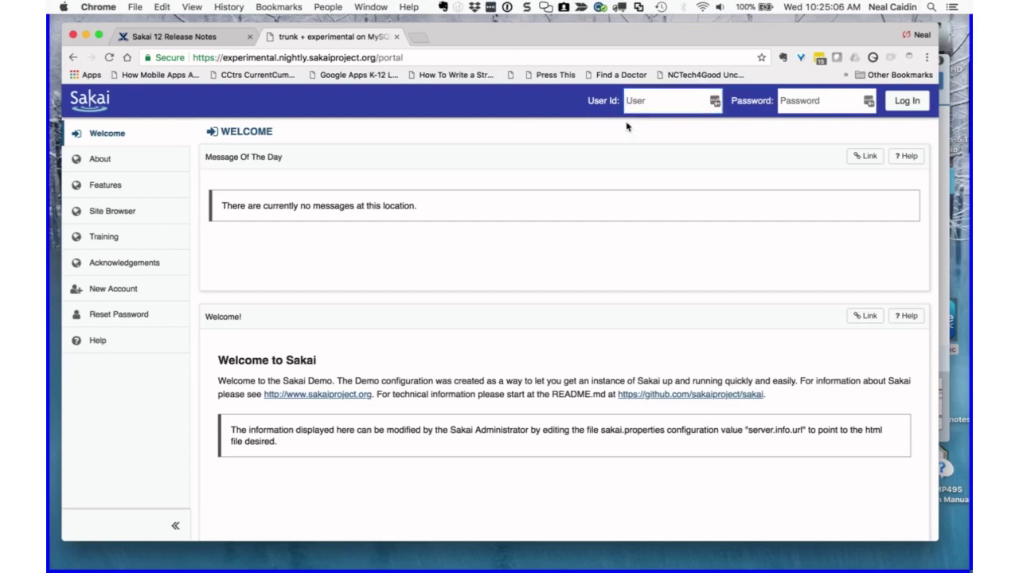
- Log in with the instructor user id and password
click(641, 101)
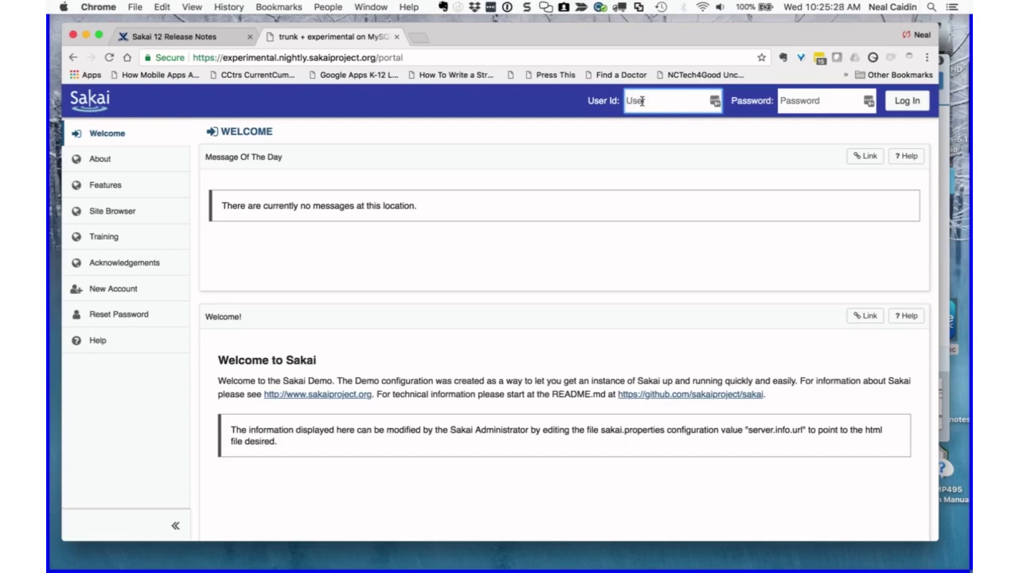
key(Tab)
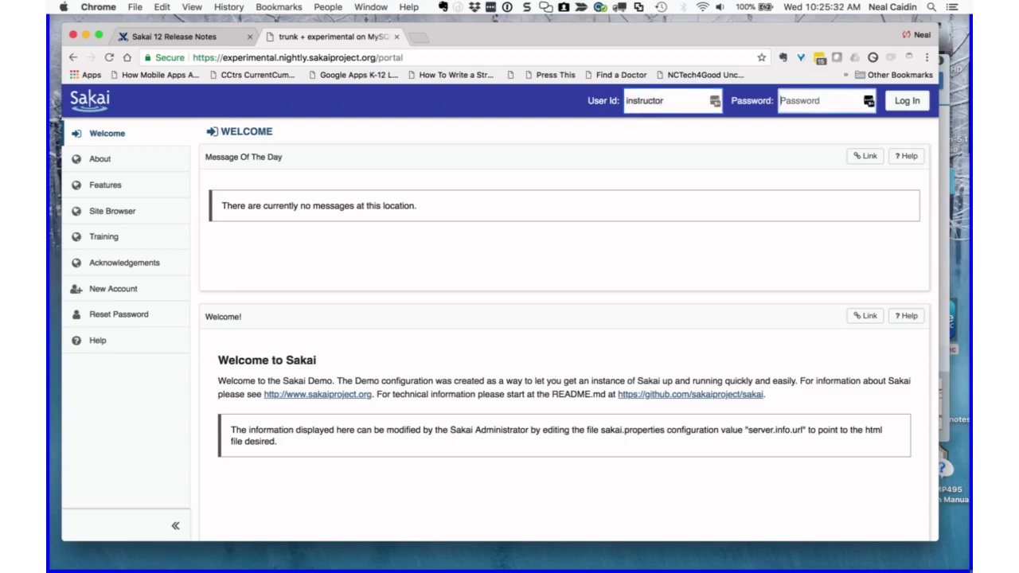
key(Return)
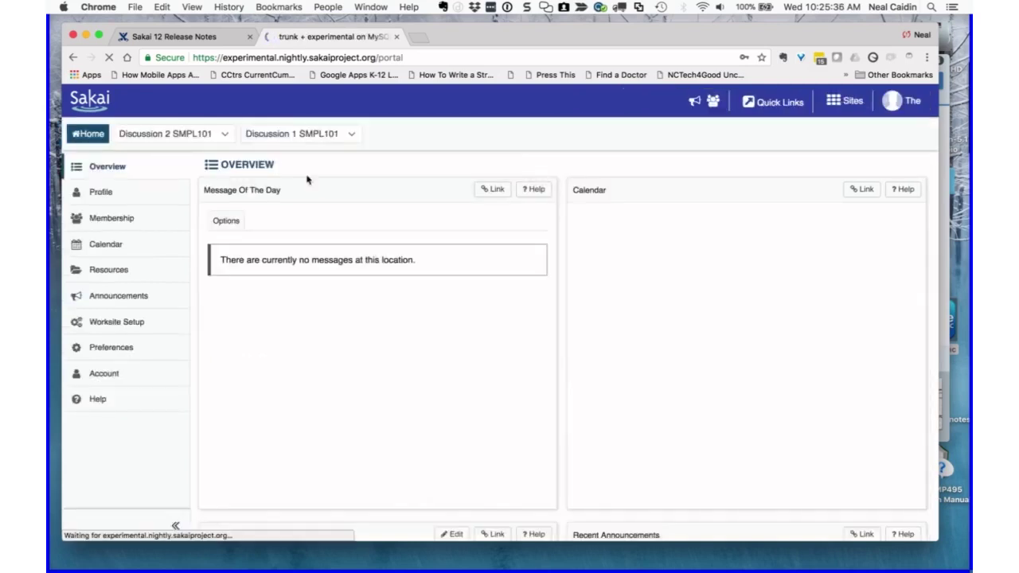
- Open the Discussion 1 SMPL101 course site
click(843, 103)
click(843, 103)
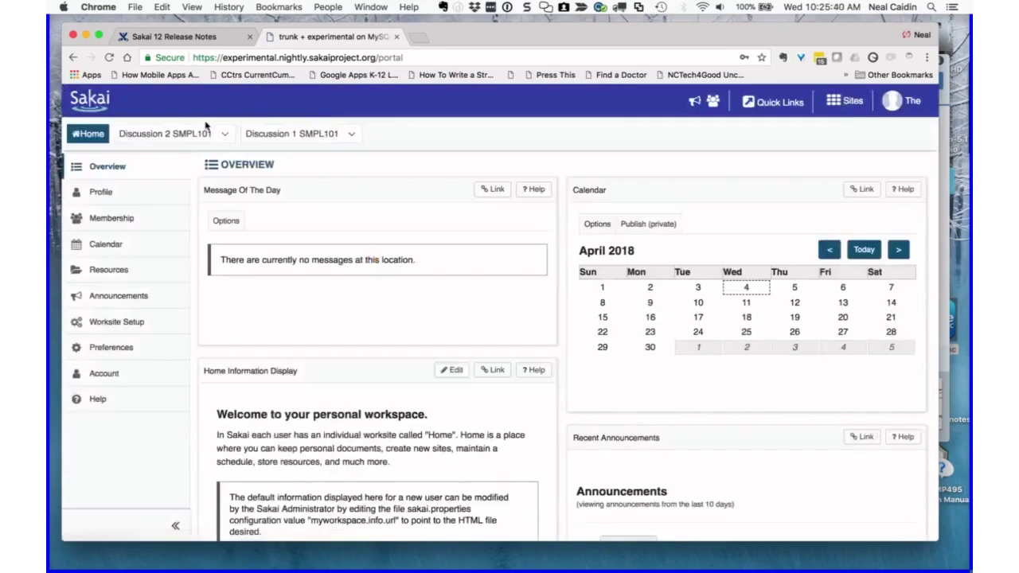
click(288, 135)
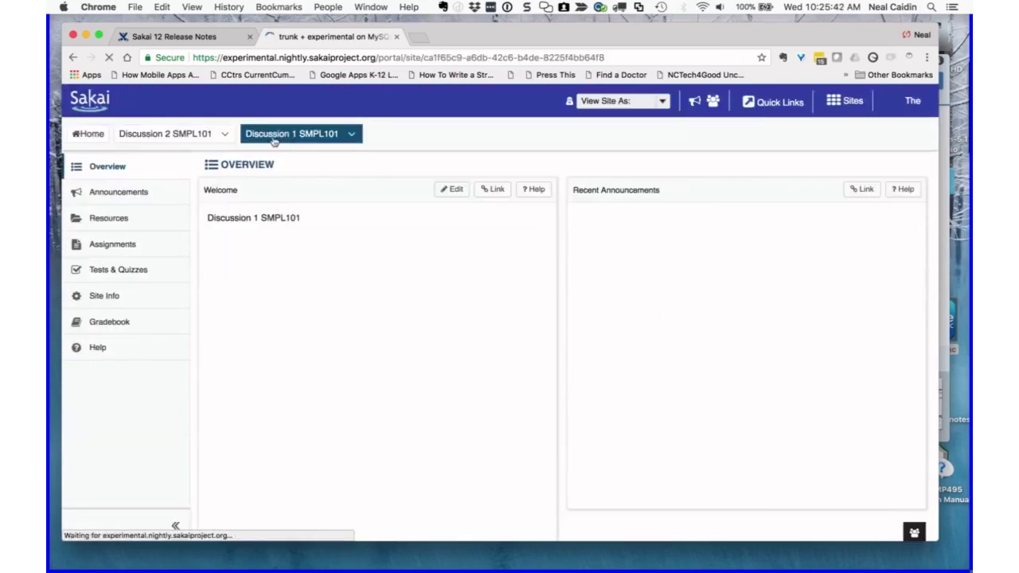
- In Tests & Quizzes, edit the Scratch draft and open its true/false doggie question
click(124, 272)
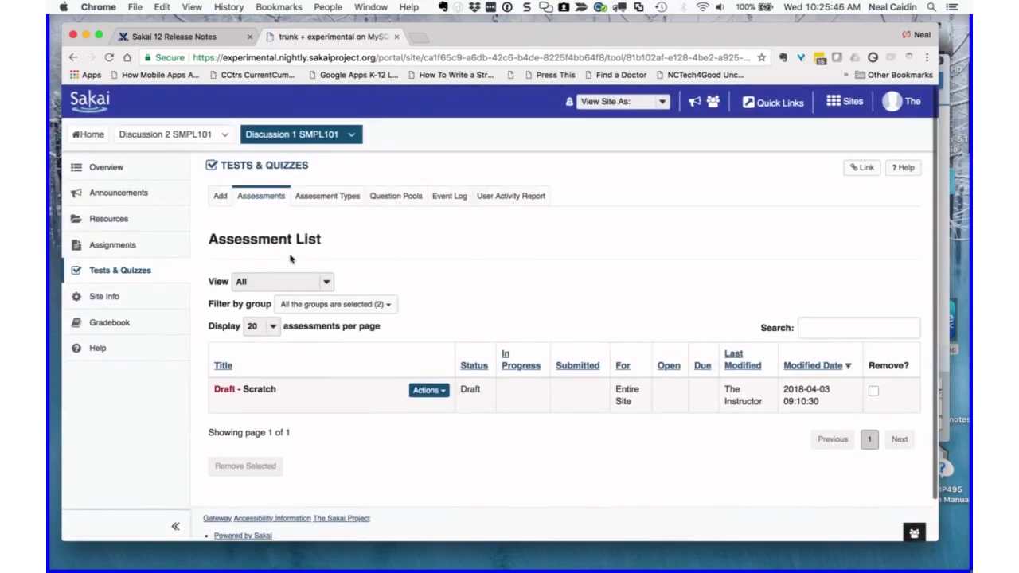
click(436, 393)
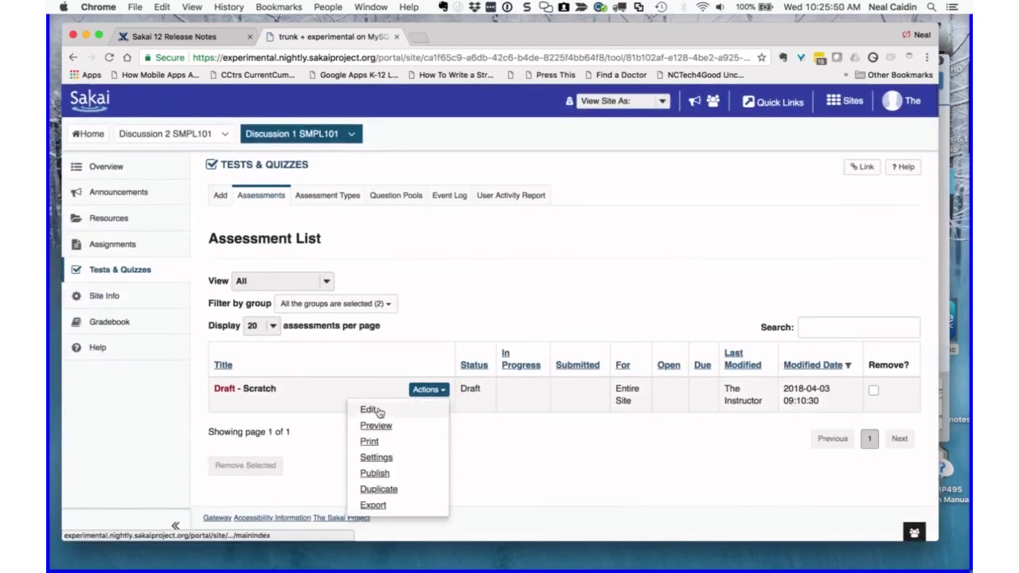
click(371, 411)
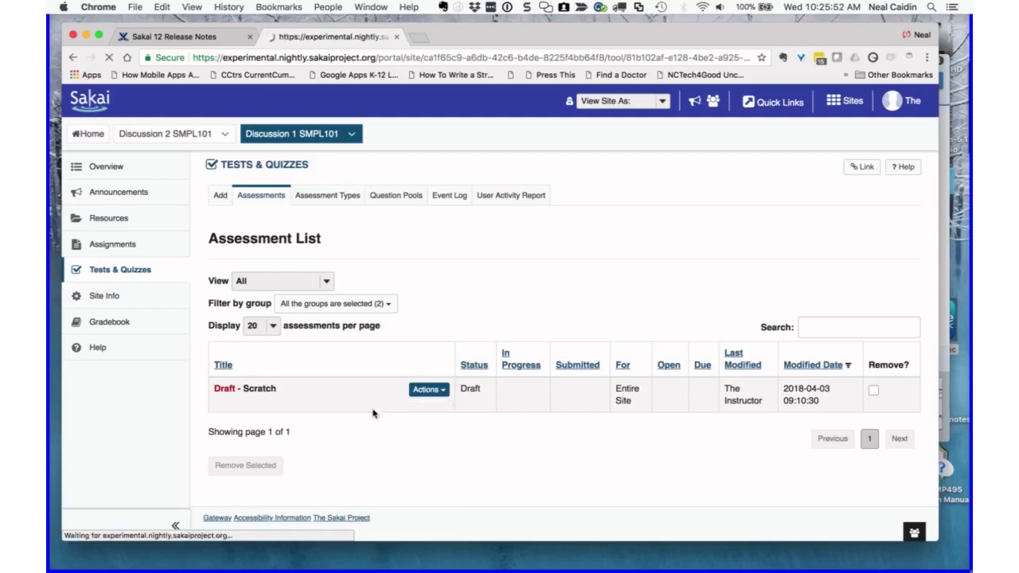
scroll(372, 413, down, 1)
scroll(372, 413, down, 1)
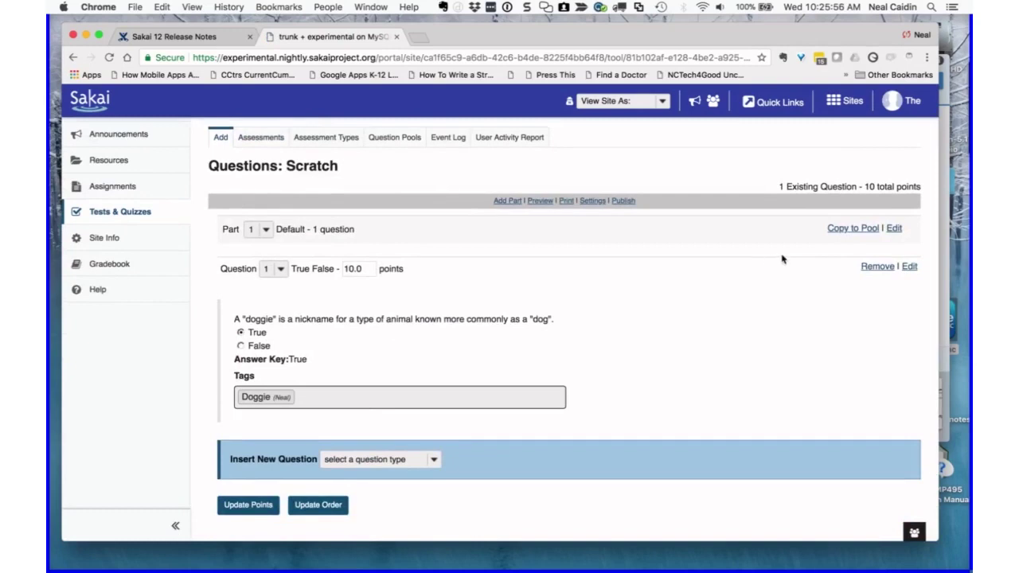
click(910, 268)
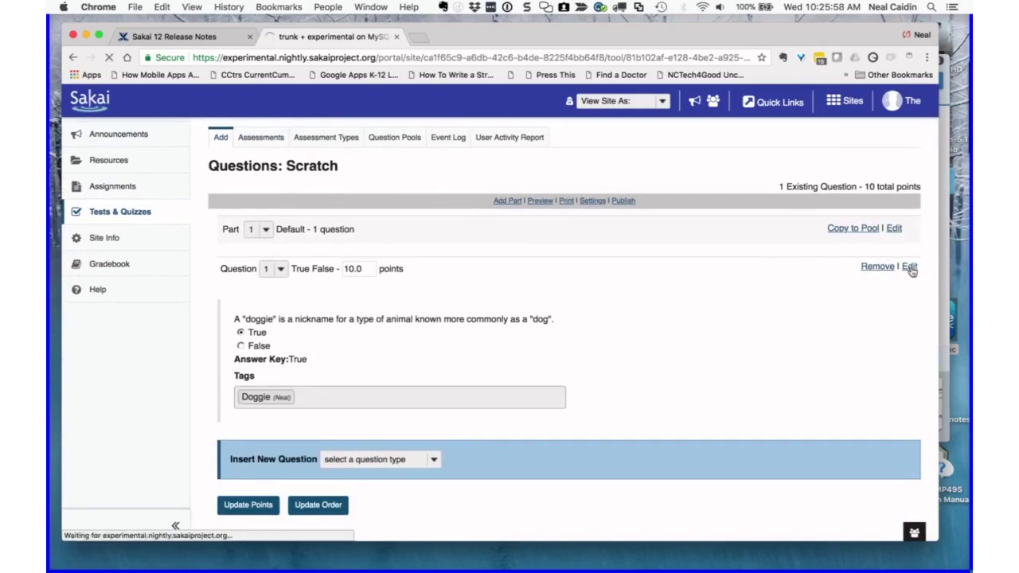
- Add the Bunny tag alongside Doggie to the true/false doggie question and save it
scroll(578, 364, down, 1)
scroll(578, 364, down, 5)
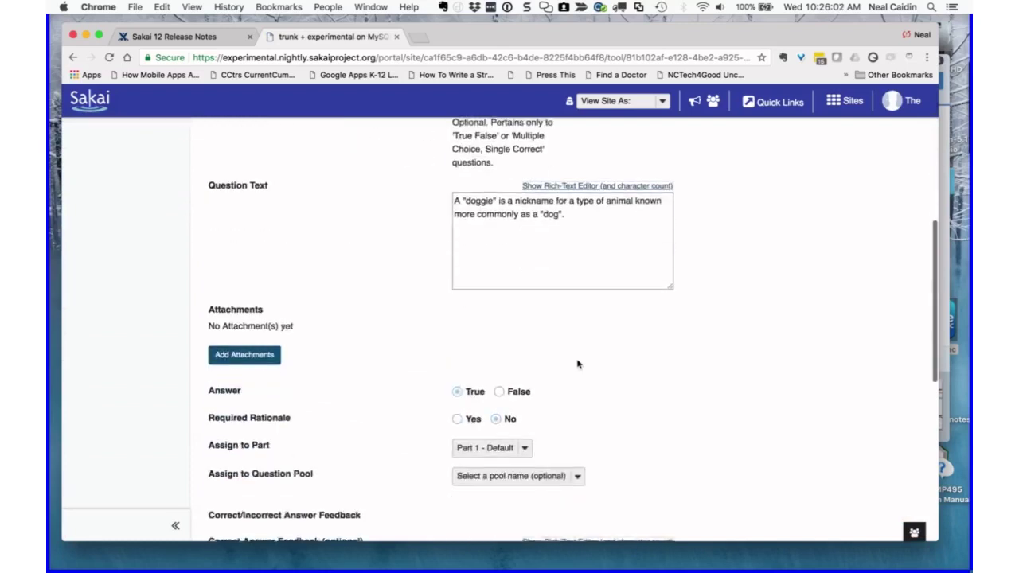
scroll(578, 364, down, 6)
click(404, 391)
text(Bunn)
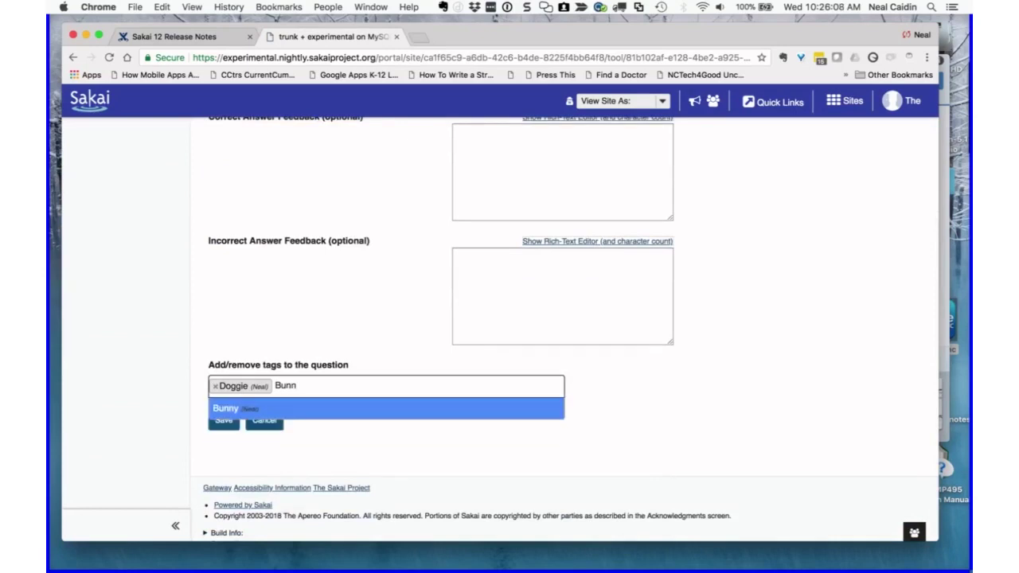
click(230, 411)
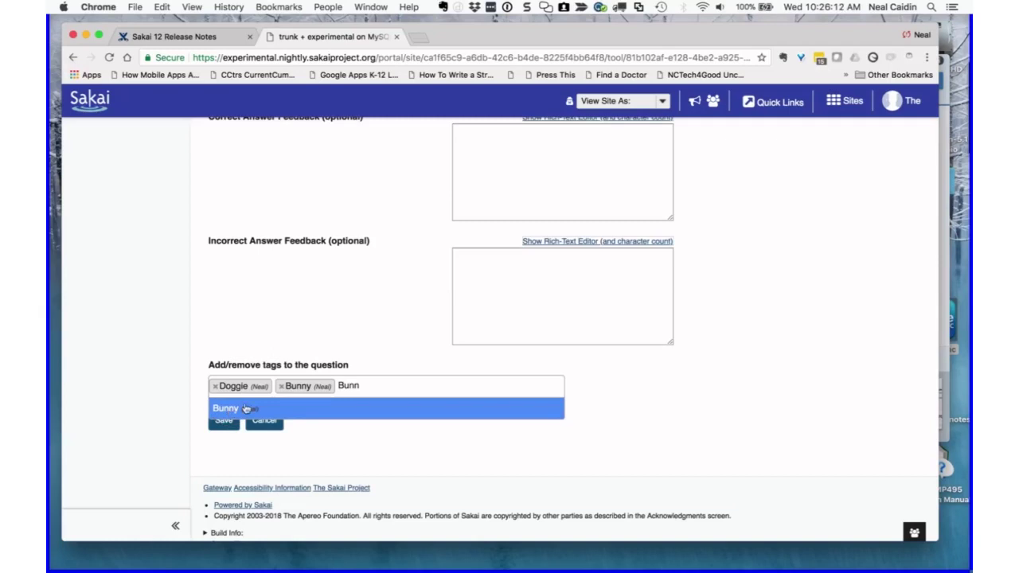
click(381, 385)
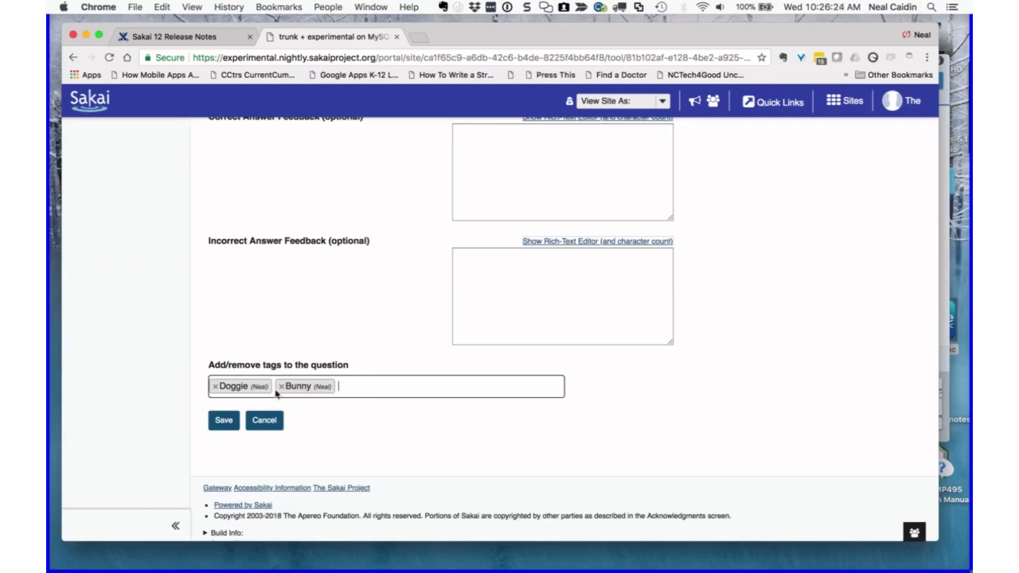
click(216, 426)
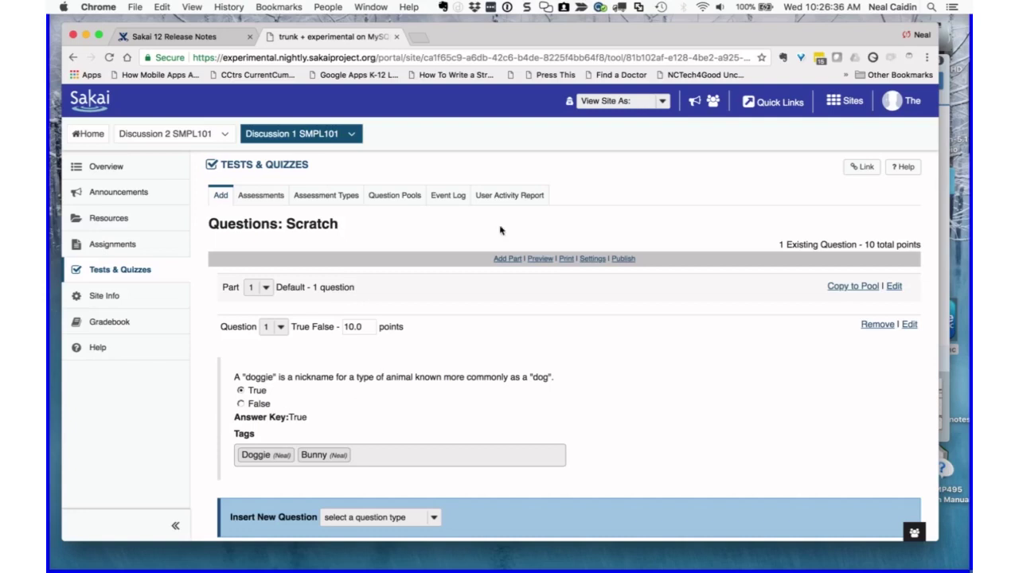
click(189, 36)
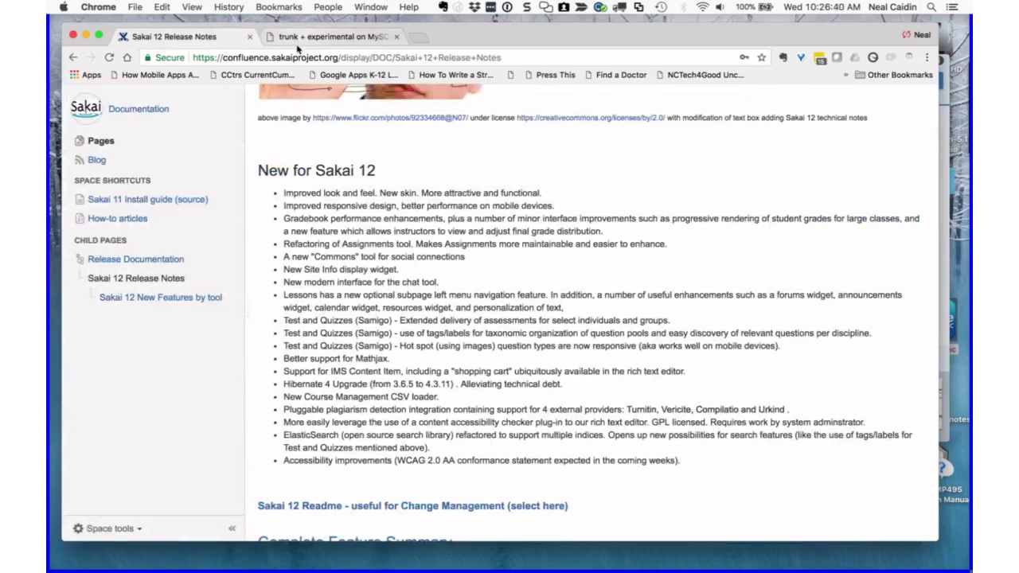
scroll(420, 216, down, 5)
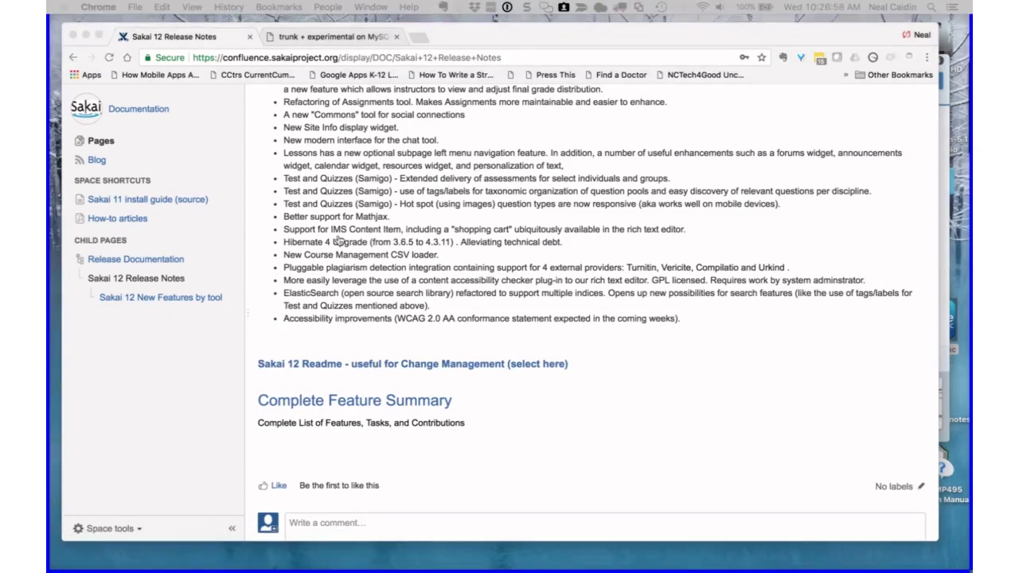
click(338, 240)
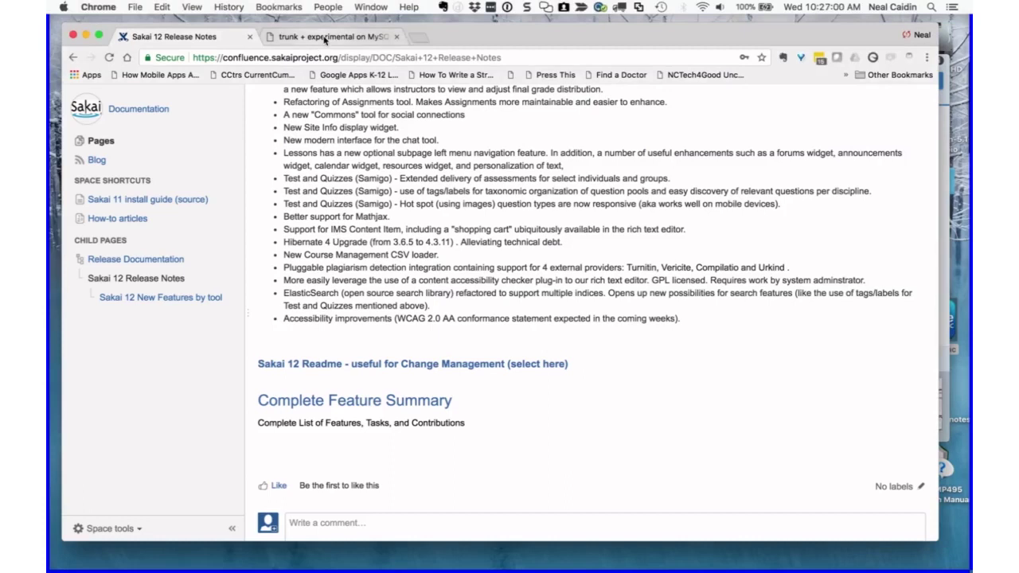
click(325, 38)
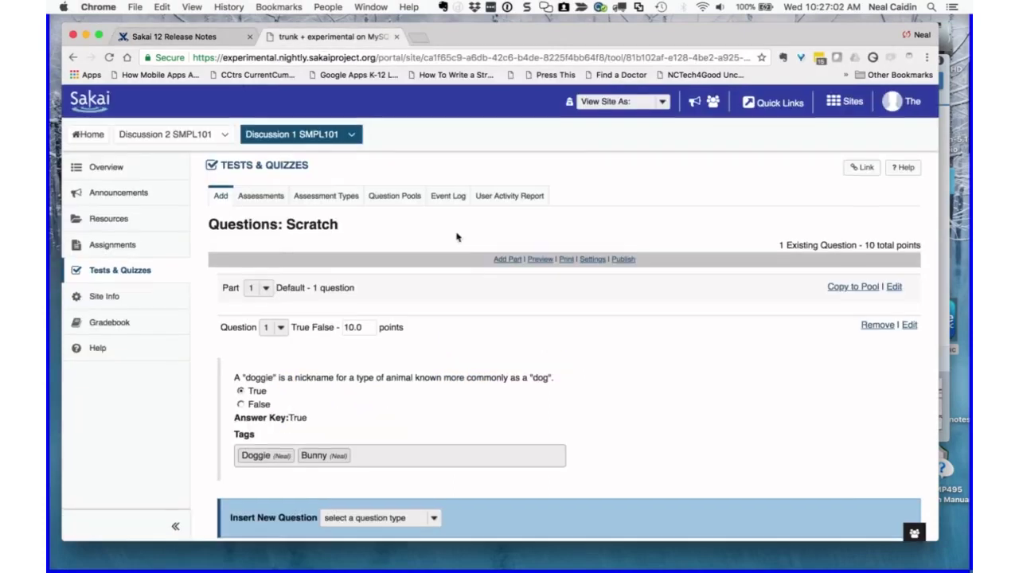
- Log out, then open the Sakai 12.0 Official Release server from nightly2.sakaiproject.org
click(898, 101)
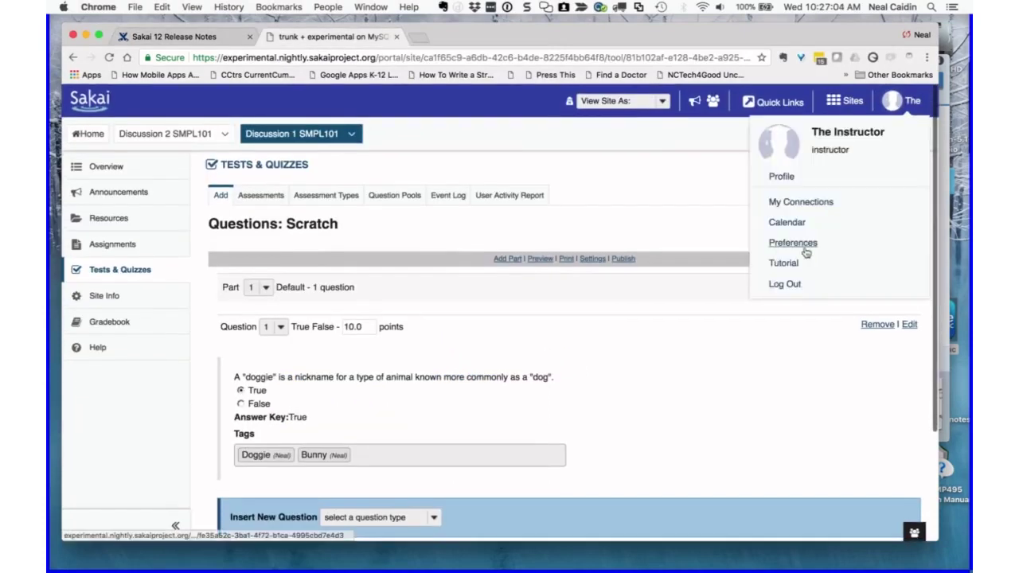
click(785, 287)
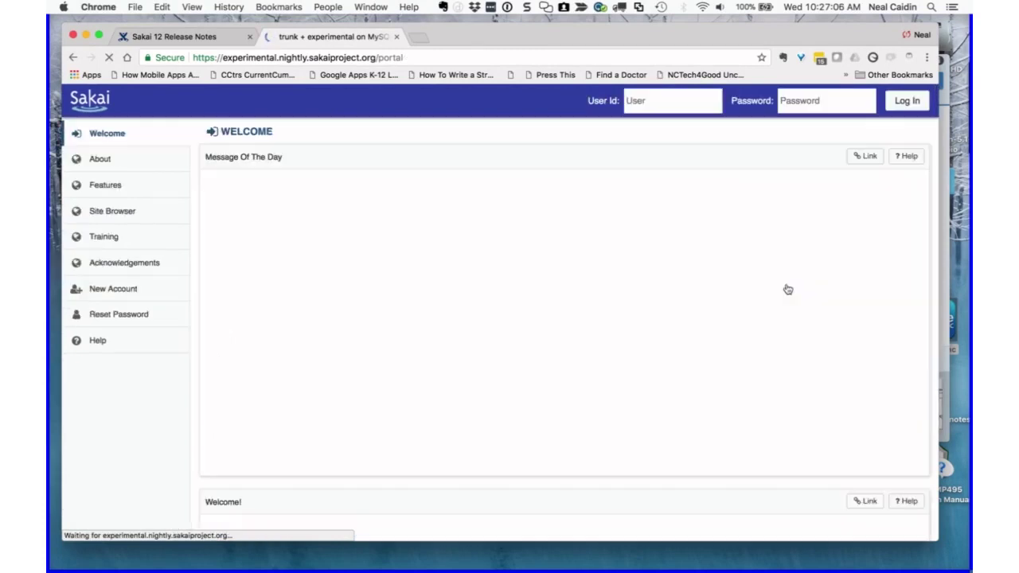
click(407, 61)
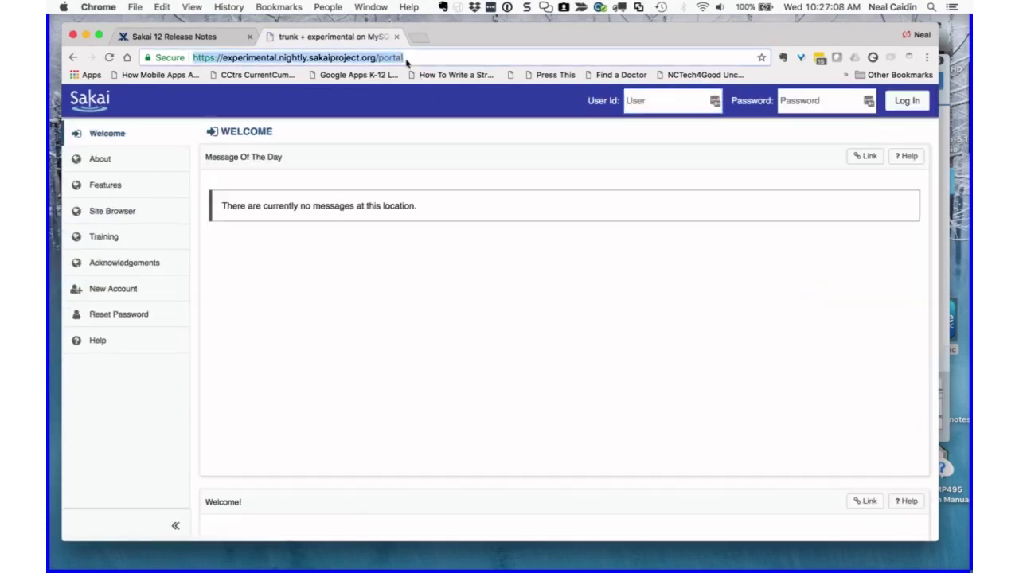
text(nightly2.sakaiproject.org)
key(Return)
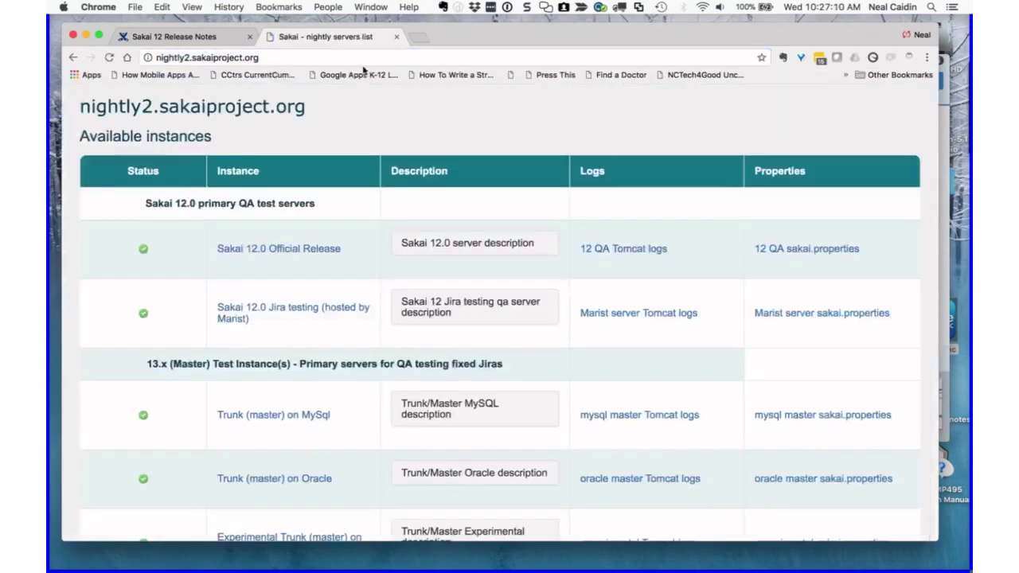
click(225, 251)
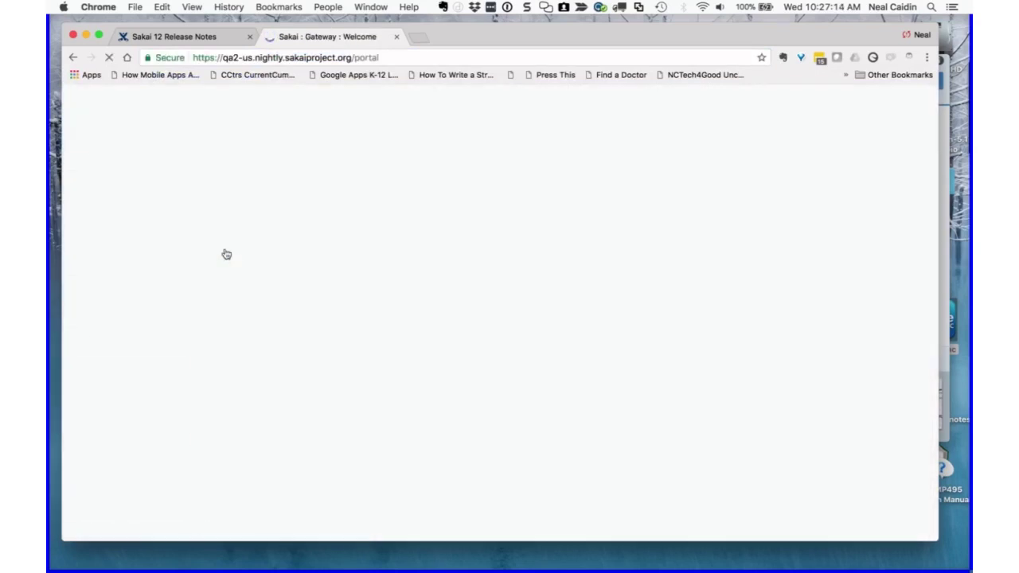
- Log in with the instructor account's user ID and password
click(690, 98)
key(Tab)
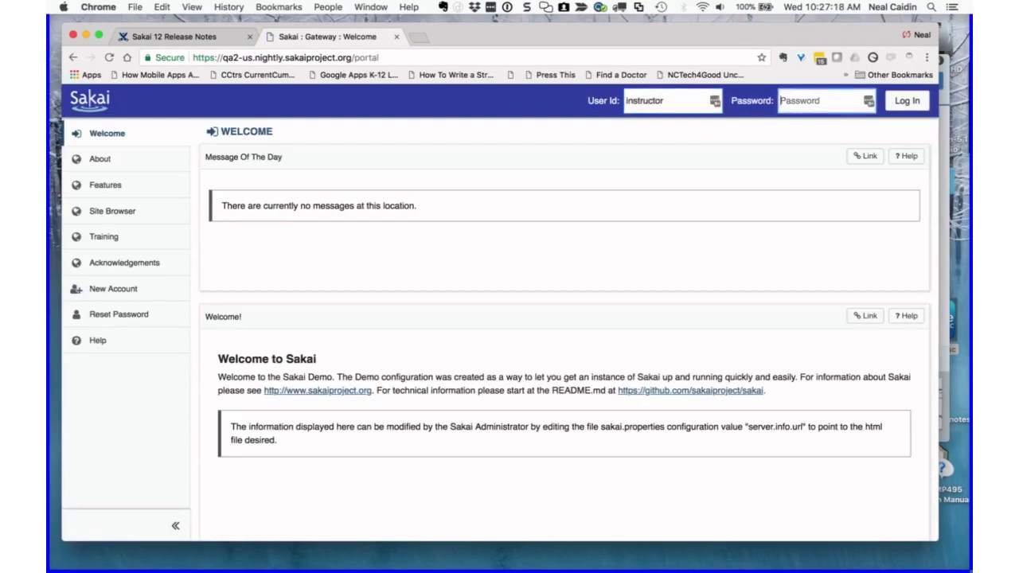
key(Return)
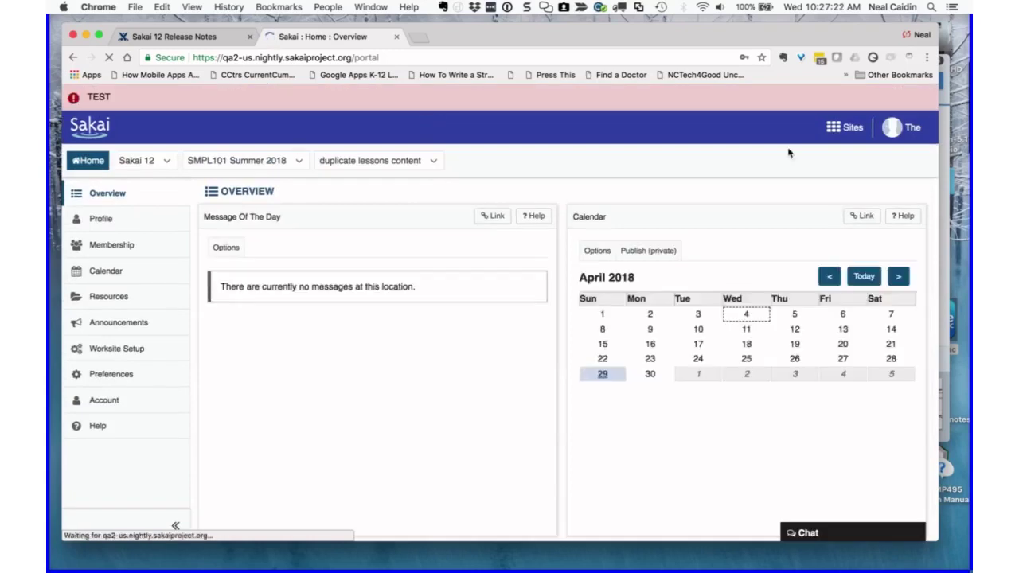
- Visit the Sakai 12 site, then sign out of the current account
click(849, 129)
click(850, 130)
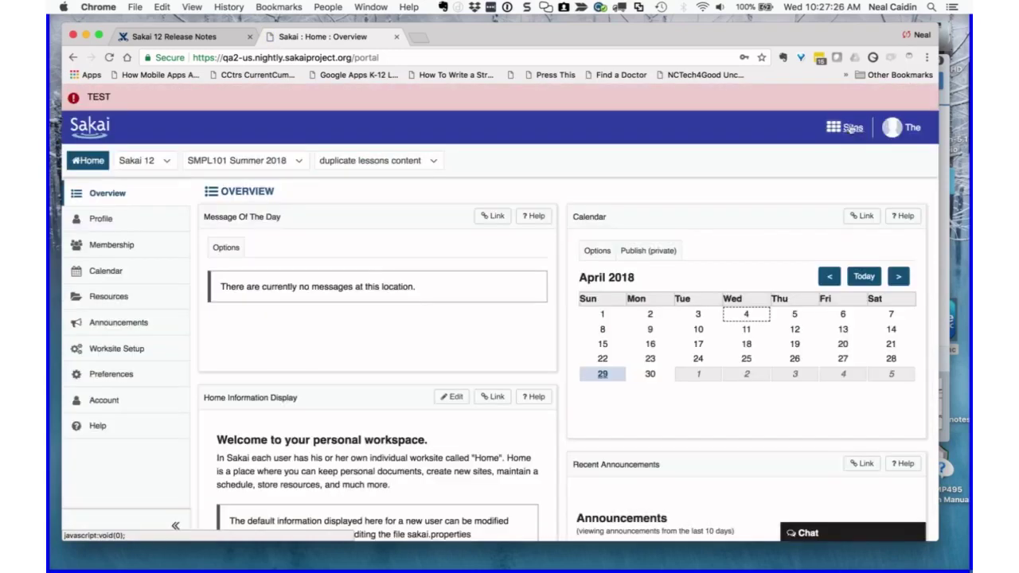
click(158, 163)
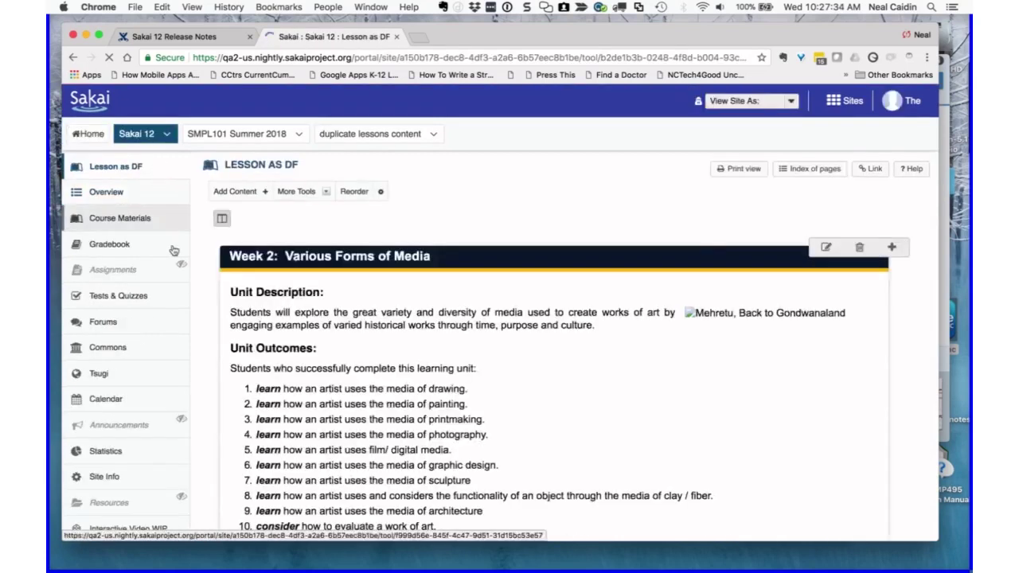
click(912, 128)
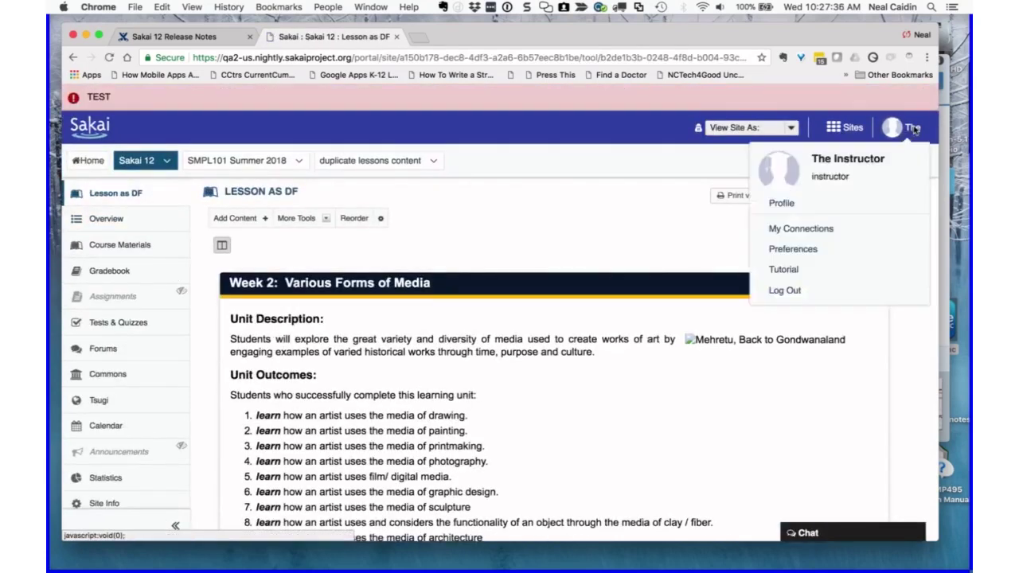
click(785, 291)
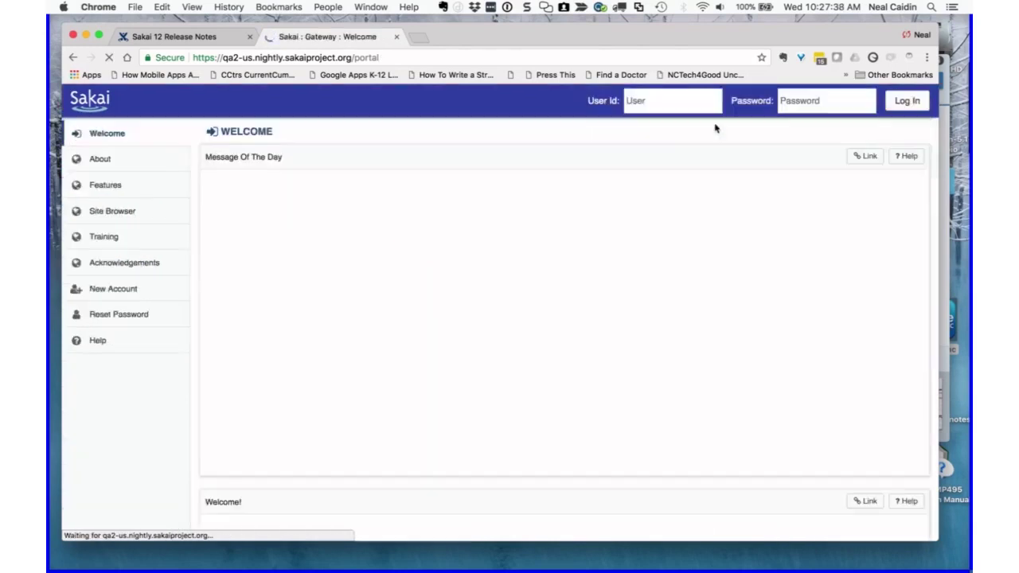
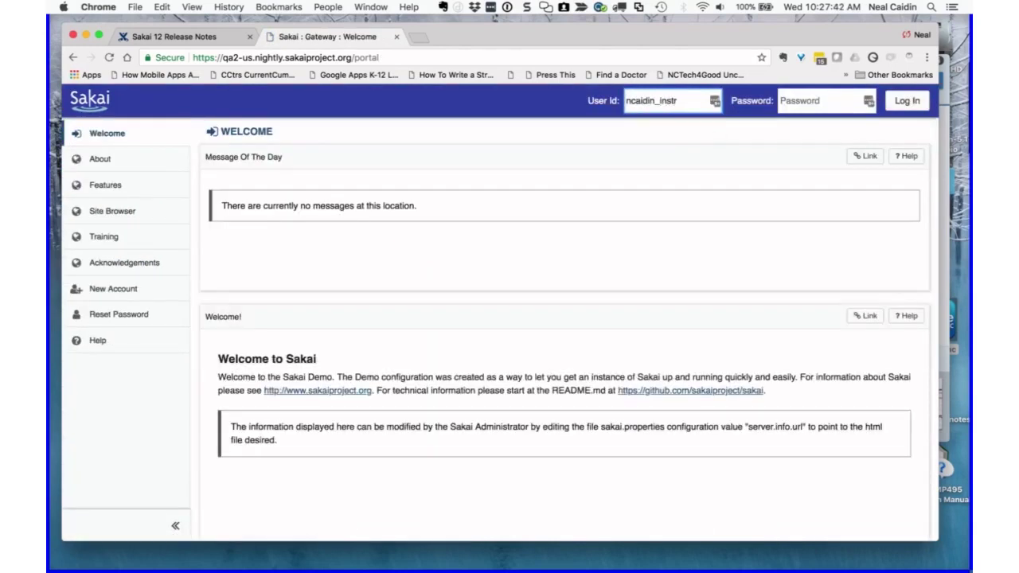
- Sign in as a different instructor and open the samigo tag 01 Spring 2018 site
click(447, 57)
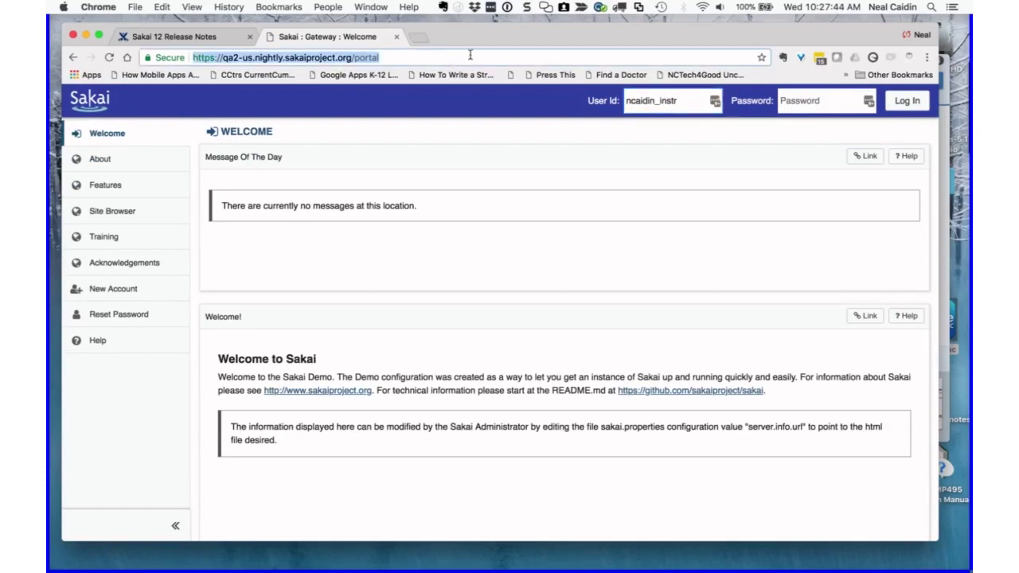
click(813, 109)
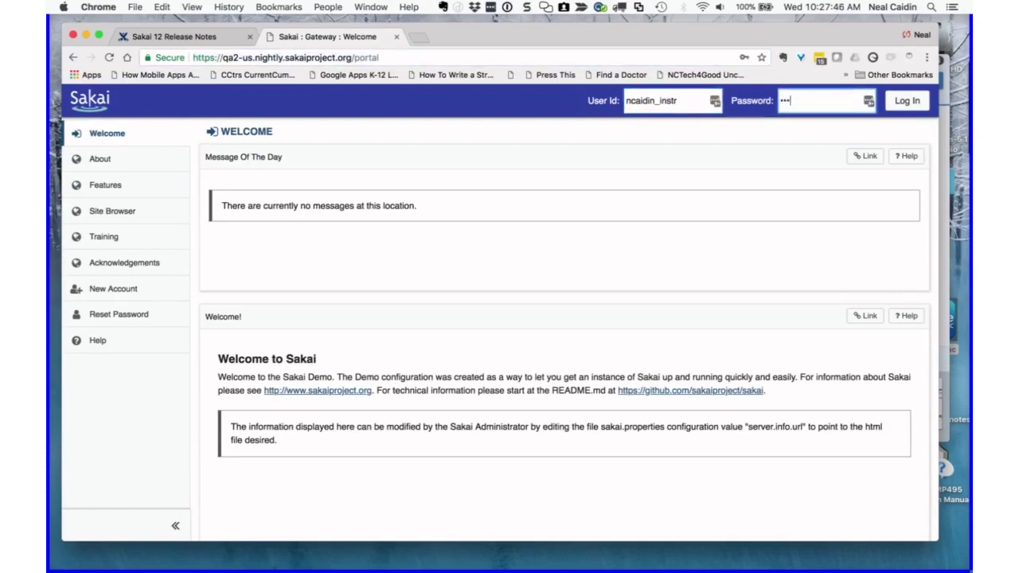
key(Return)
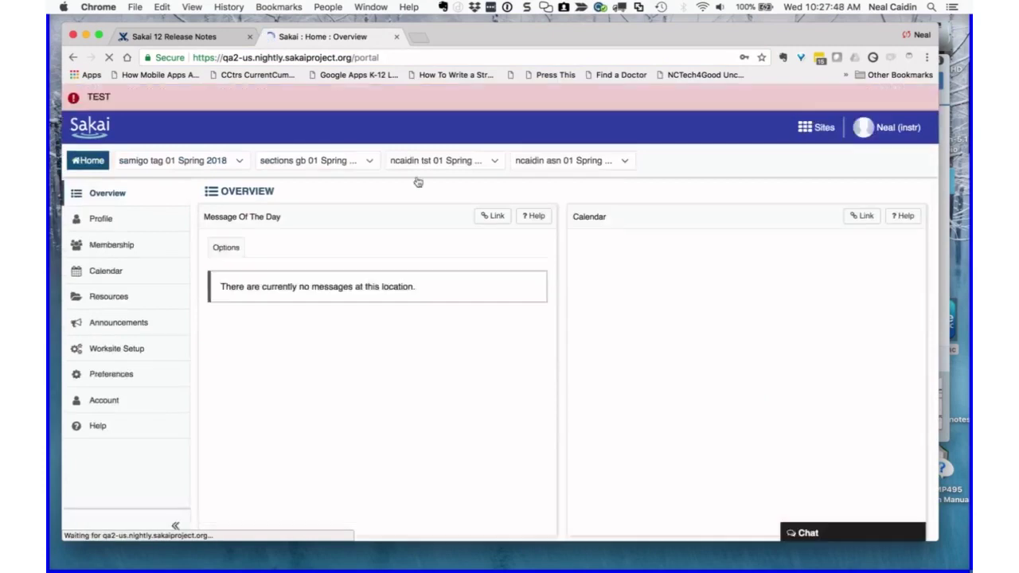
click(221, 165)
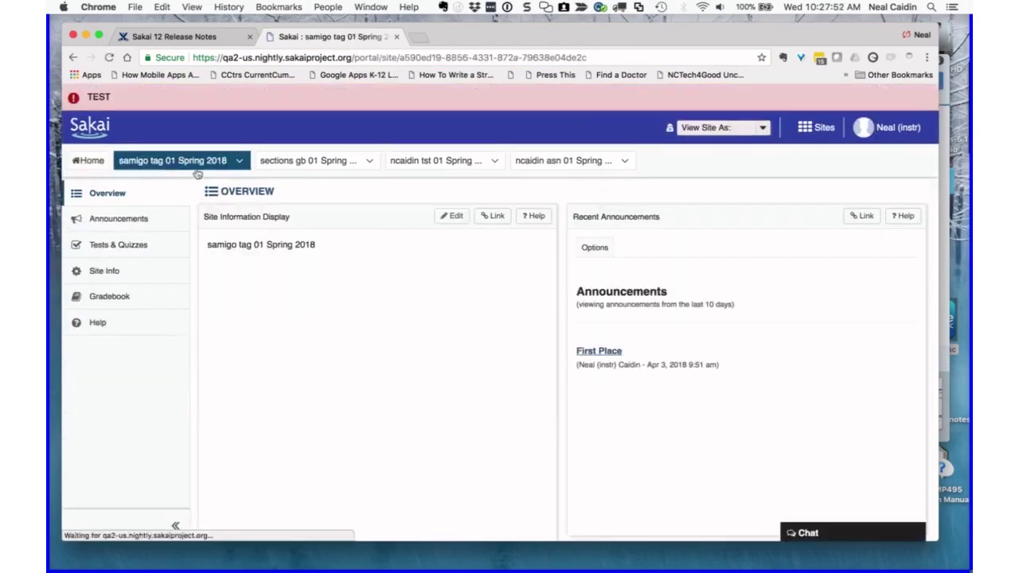
- Add Commons to the samigo tag 01 Spring 2018 tools through Site Info's Manage Tools
click(105, 273)
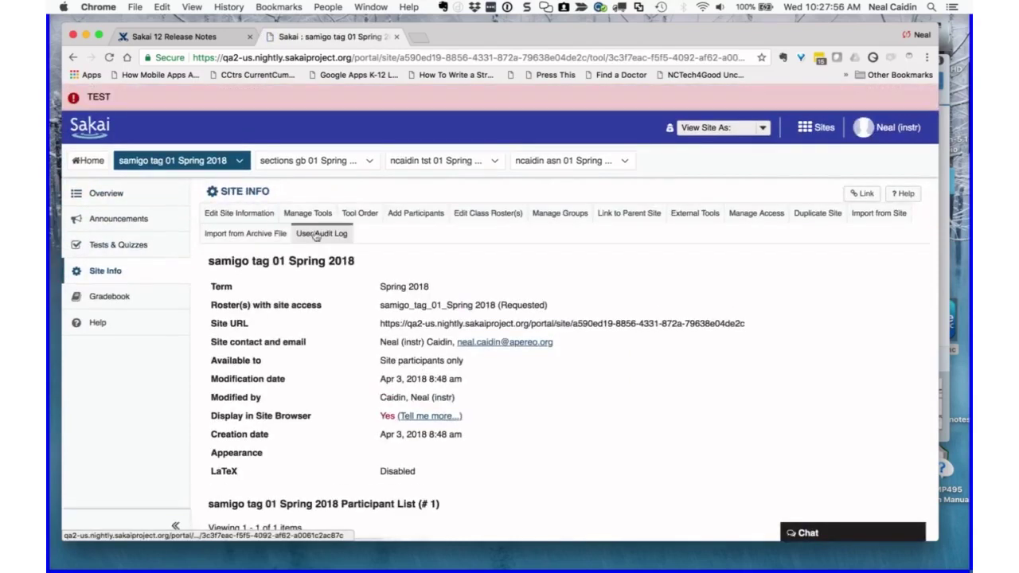
click(310, 218)
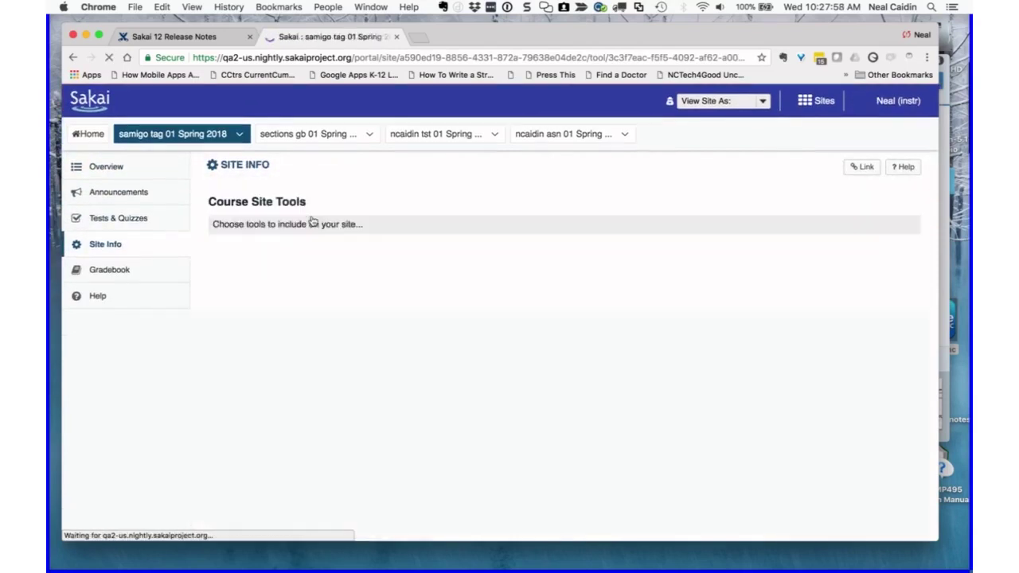
scroll(342, 348, down, 2)
scroll(342, 348, down, 3)
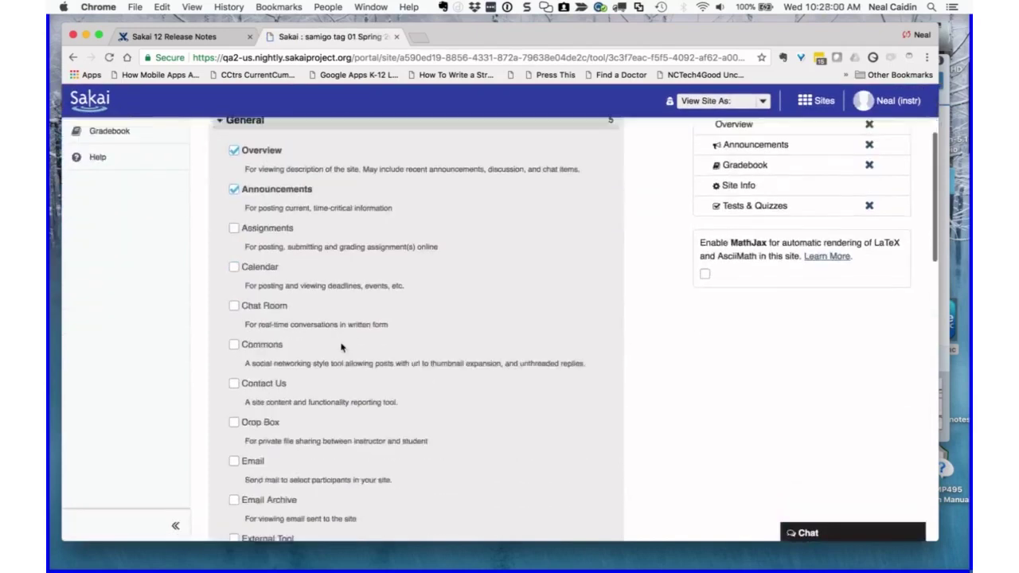
click(234, 336)
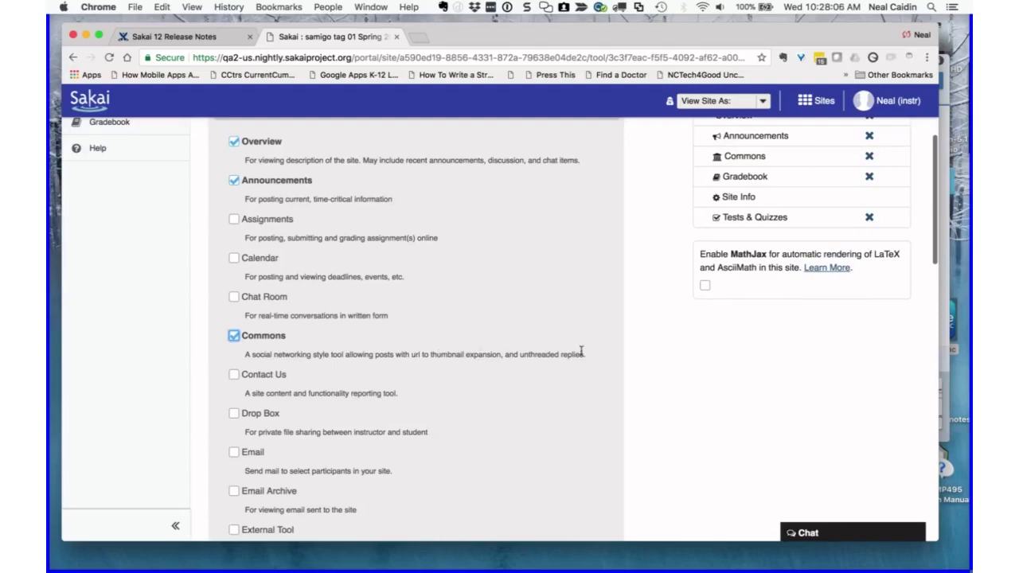
scroll(599, 361, down, 2)
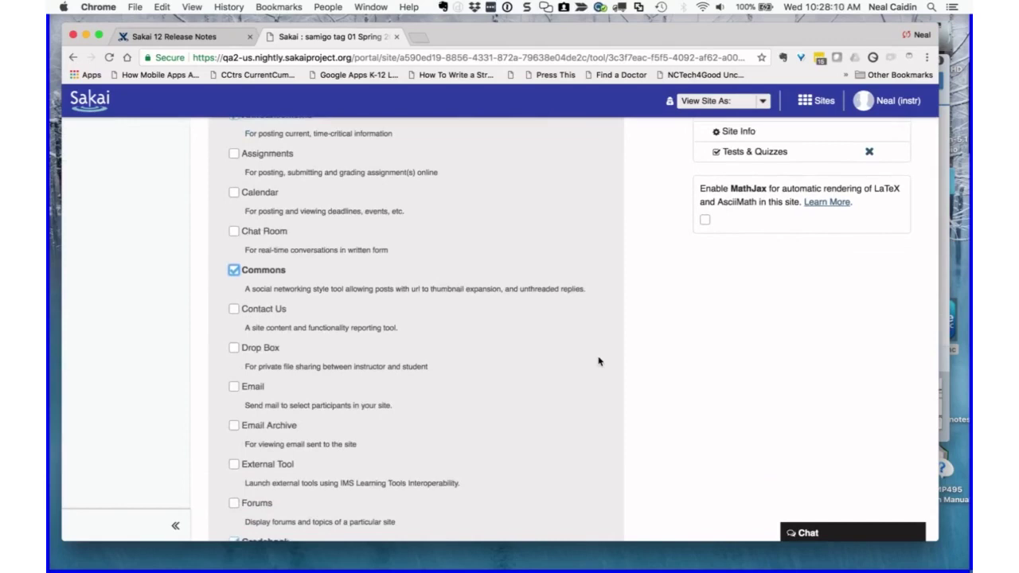
scroll(599, 361, down, 20)
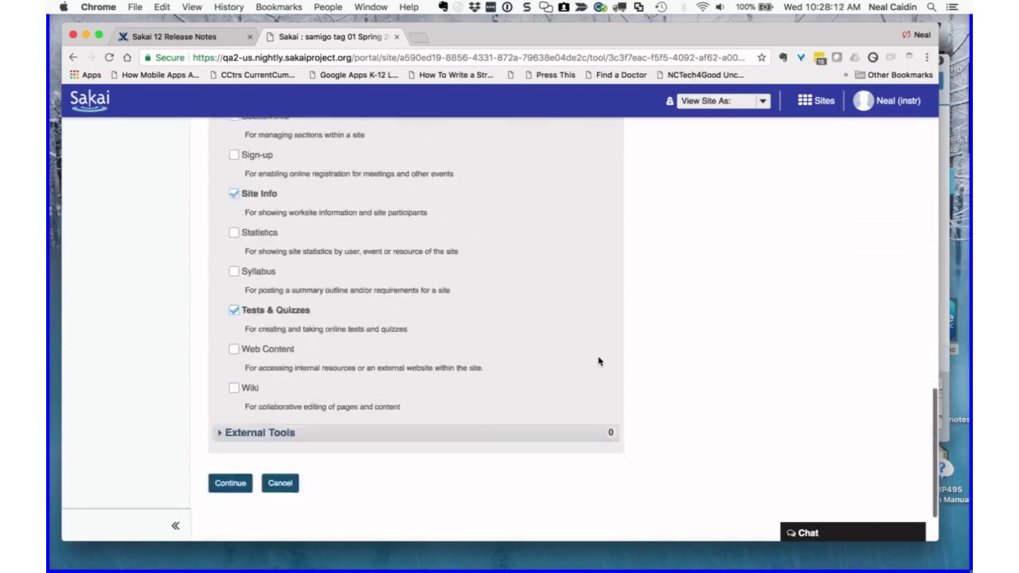
scroll(599, 362, down, 1)
click(244, 453)
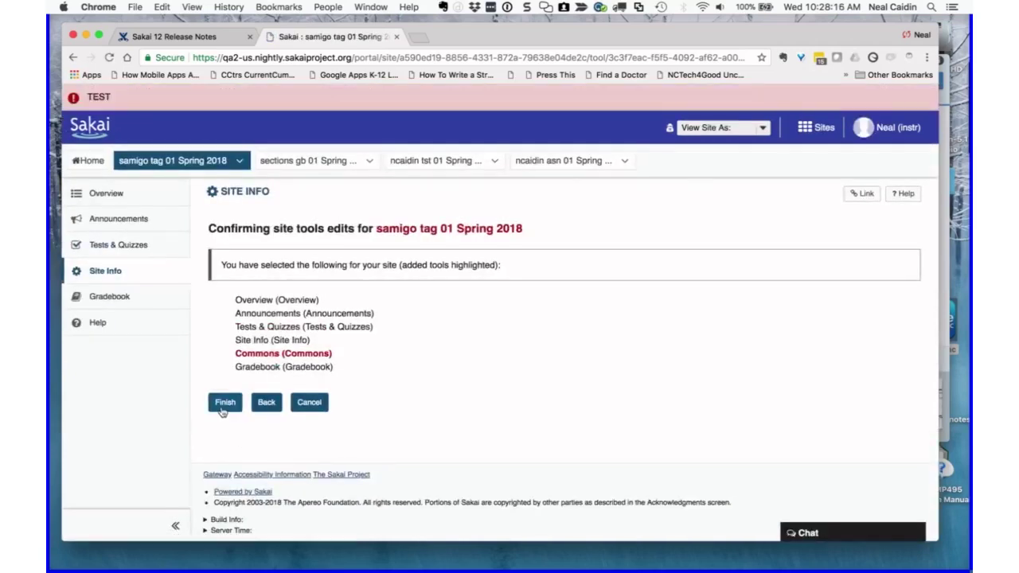
click(224, 407)
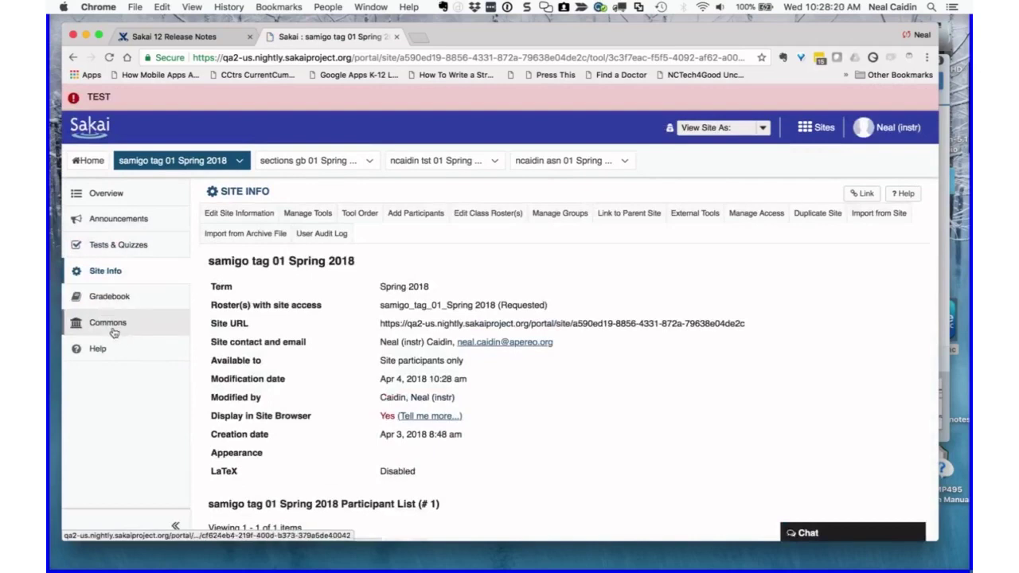
- In Commons permissions, grant the Post create, read, update and delete permissions to all three roles
click(124, 327)
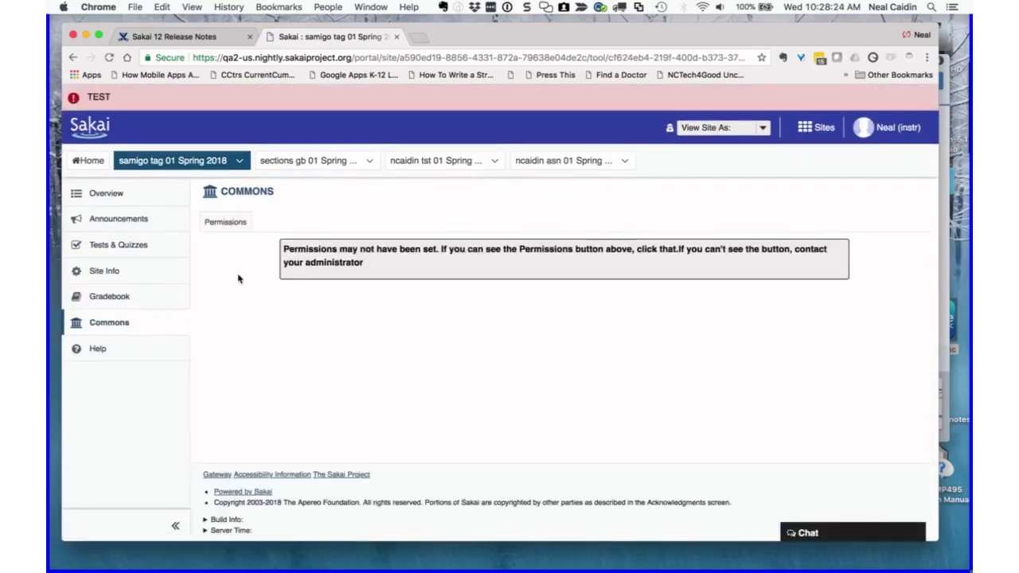
click(226, 221)
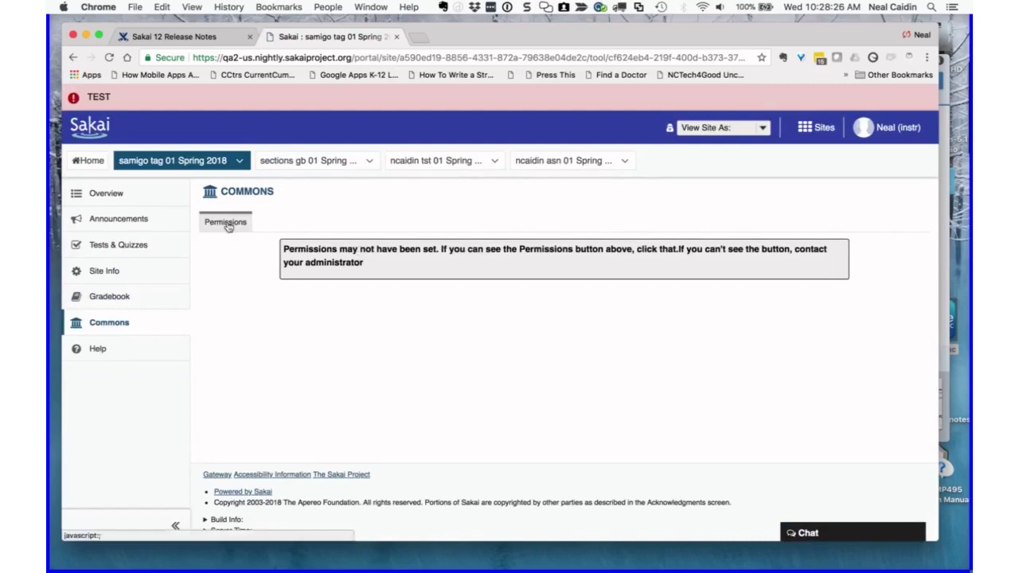
click(303, 295)
click(302, 309)
click(338, 296)
click(337, 310)
click(338, 324)
click(383, 295)
click(383, 310)
click(384, 324)
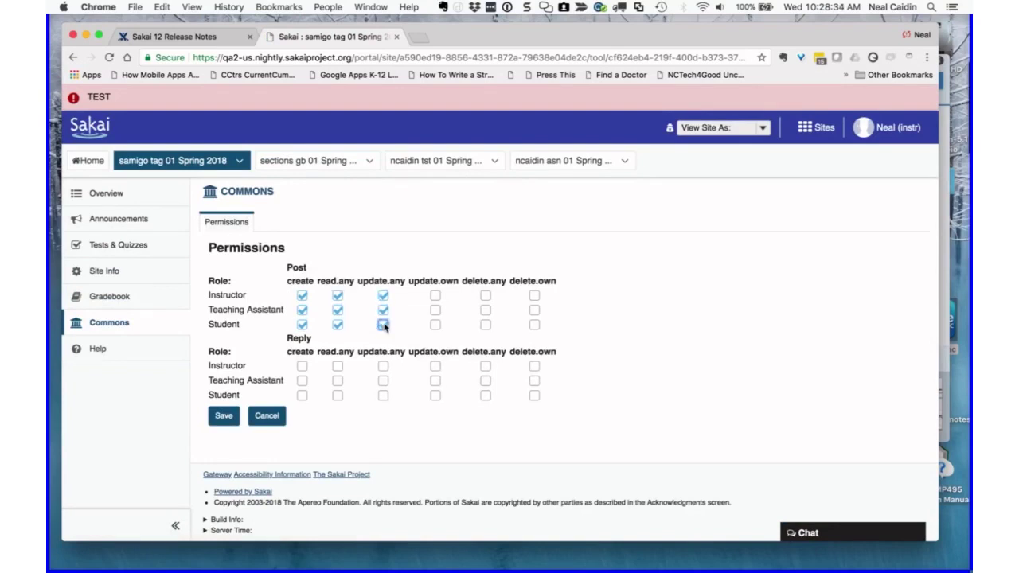
click(435, 295)
click(435, 325)
click(487, 297)
click(486, 310)
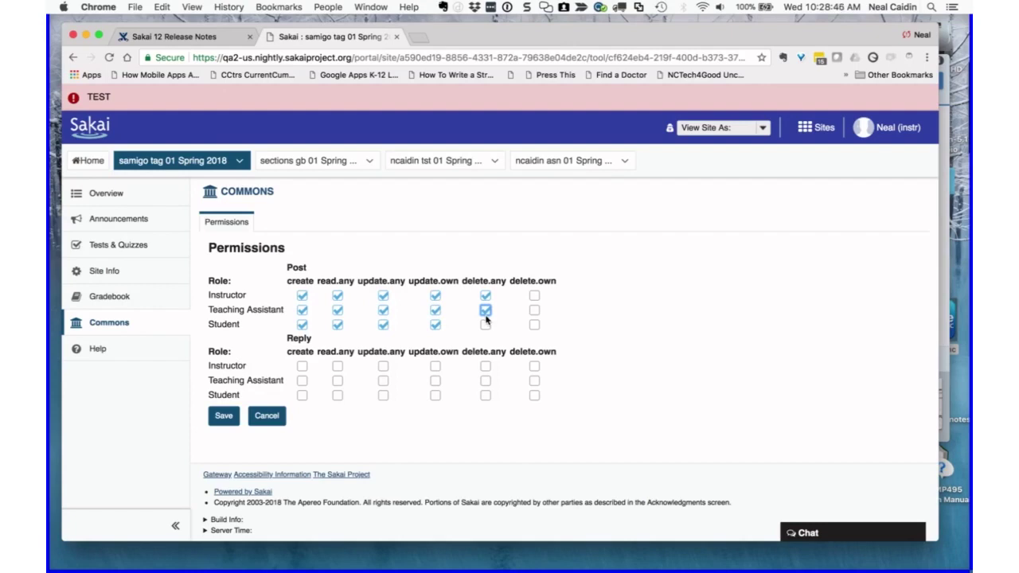
click(486, 325)
click(535, 310)
click(534, 324)
scroll(534, 324, down, 1)
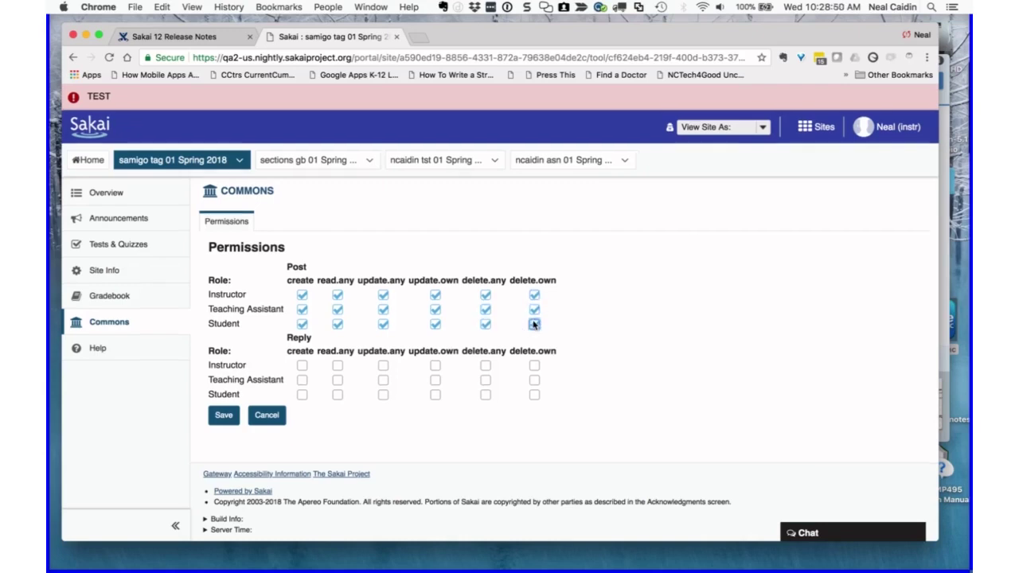
scroll(534, 324, up, 1)
- Grant every Reply permission to Instructor, Teaching Assistant and Student, and save
click(302, 366)
click(301, 380)
click(302, 394)
click(338, 366)
click(338, 380)
click(338, 394)
click(383, 365)
click(383, 380)
click(383, 396)
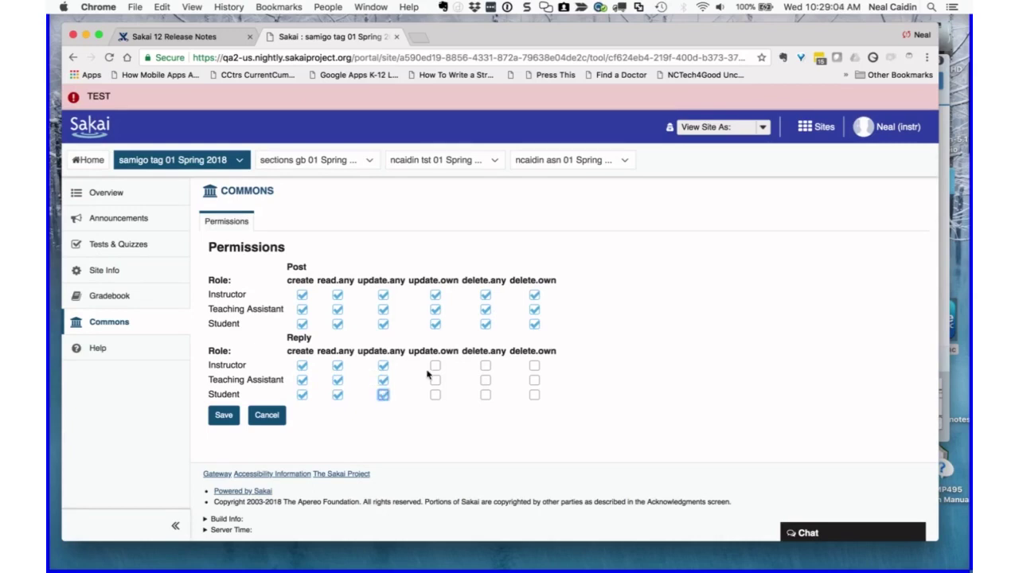
click(436, 366)
click(436, 380)
click(436, 394)
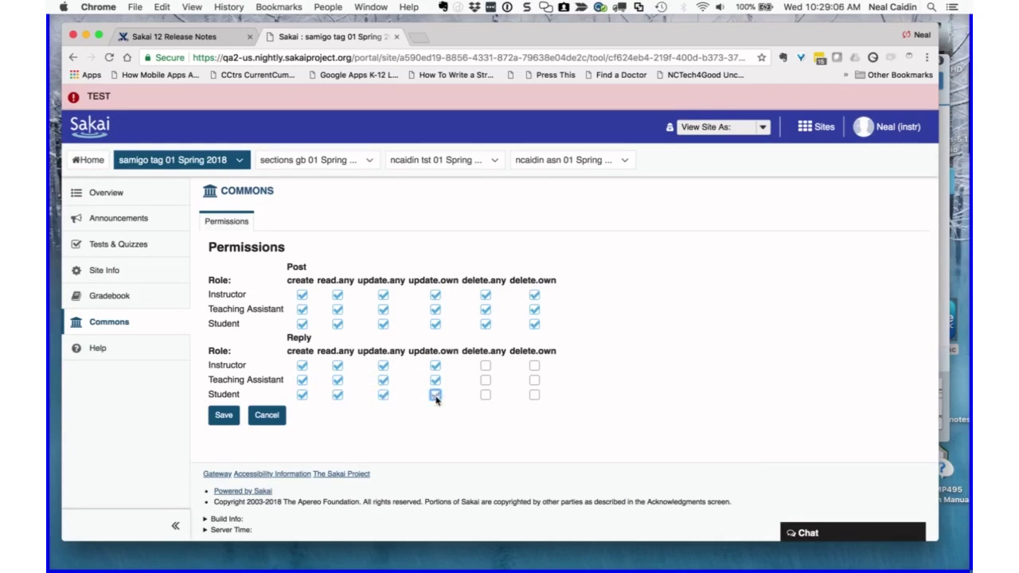
click(486, 366)
click(485, 379)
click(486, 394)
click(534, 365)
click(535, 379)
click(534, 395)
click(223, 415)
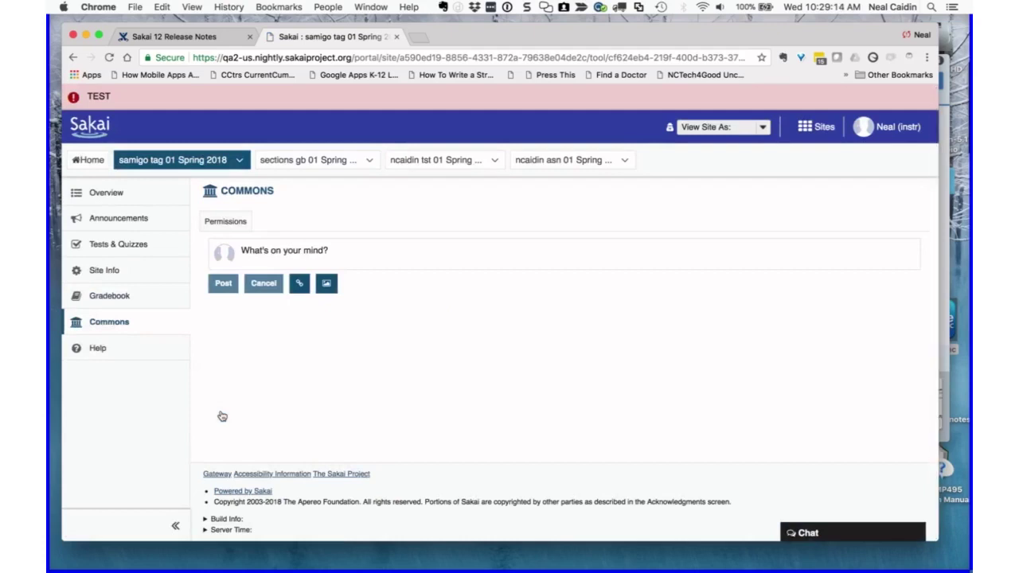
- Write 'Stuff that is interesting to me.' and insert 1024px-Halszkaraptor_escuilliei_skull.jpg into the post
click(271, 250)
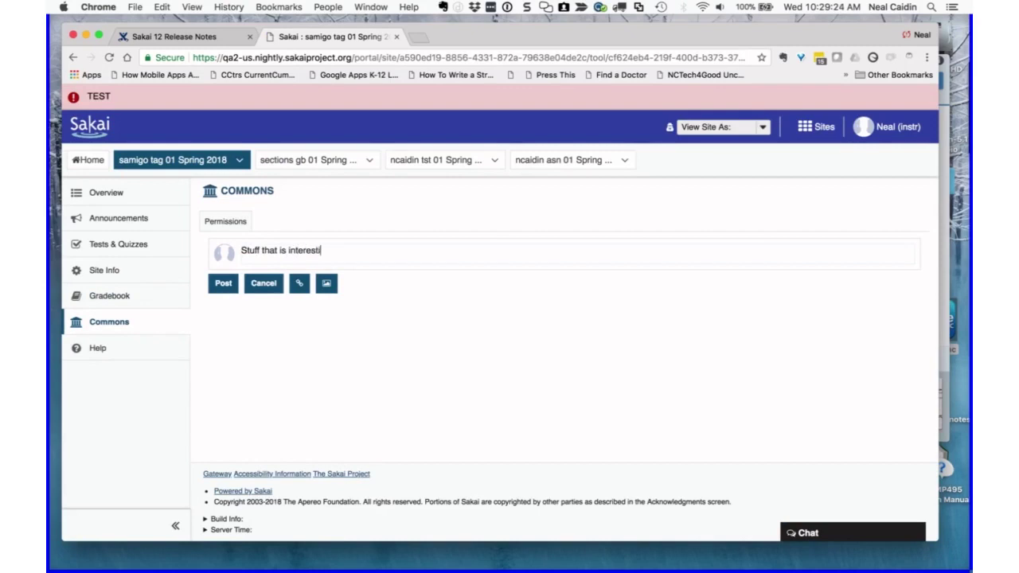
text(o me.)
click(327, 284)
click(367, 327)
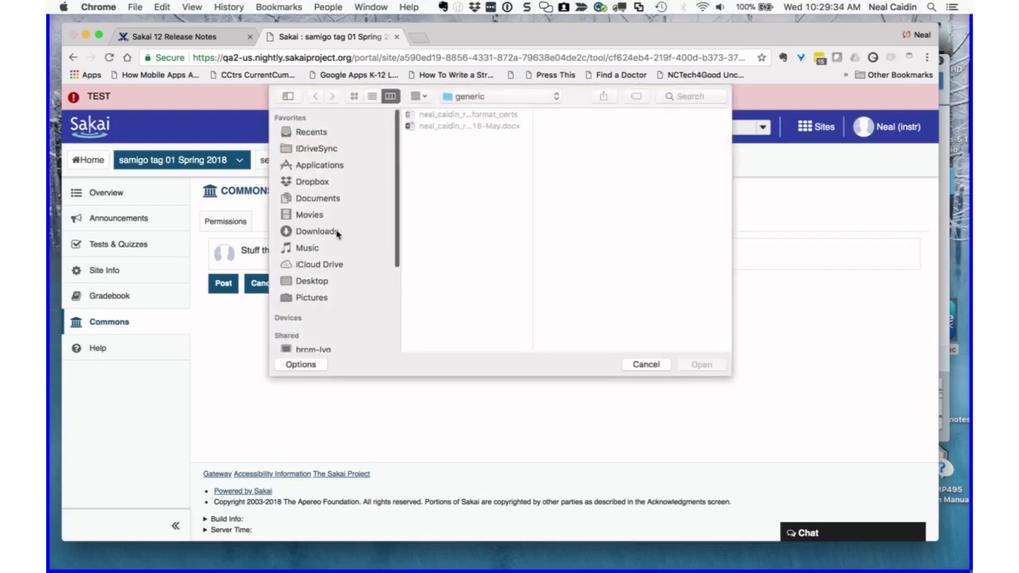
click(336, 231)
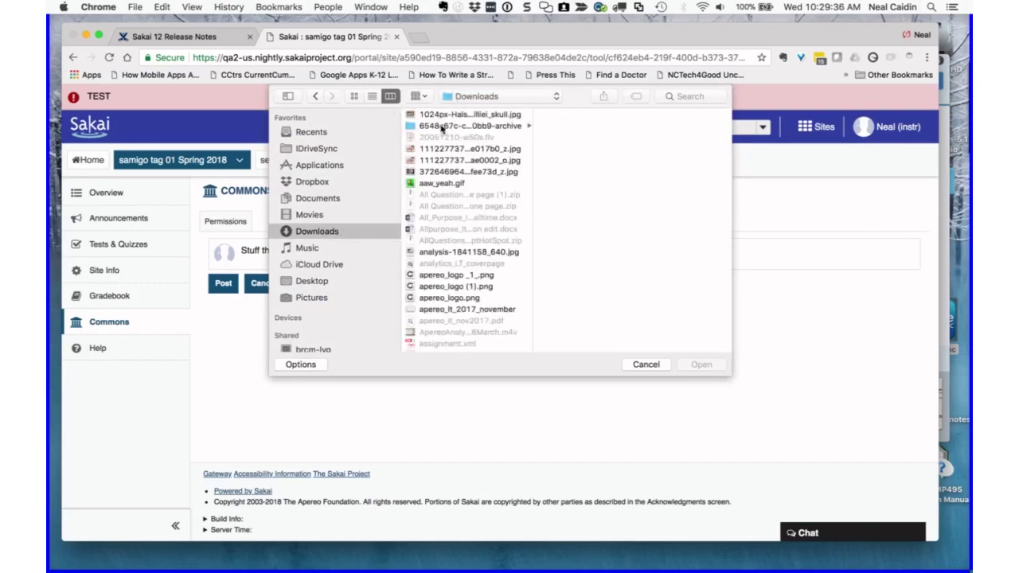
click(444, 115)
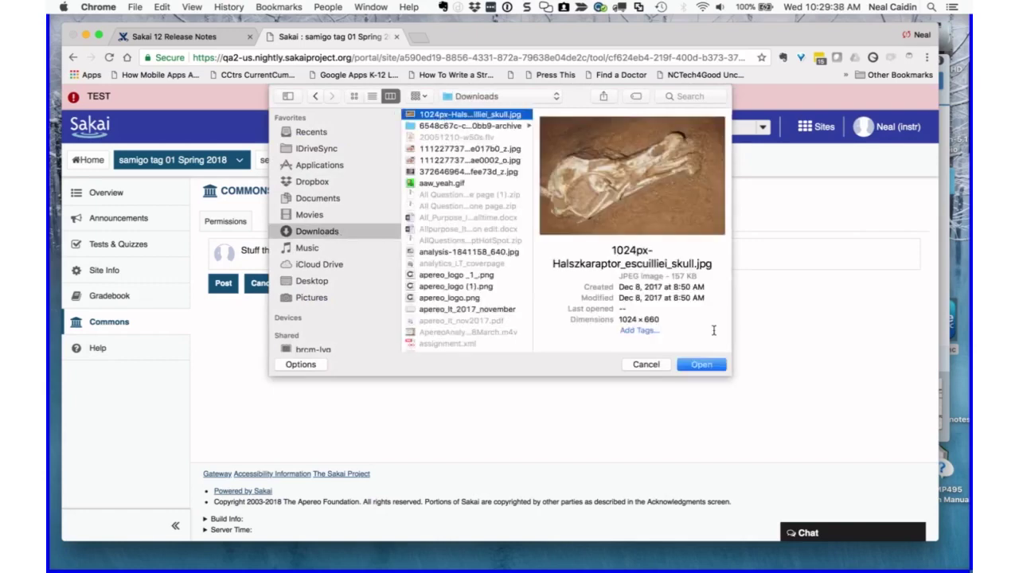
click(701, 365)
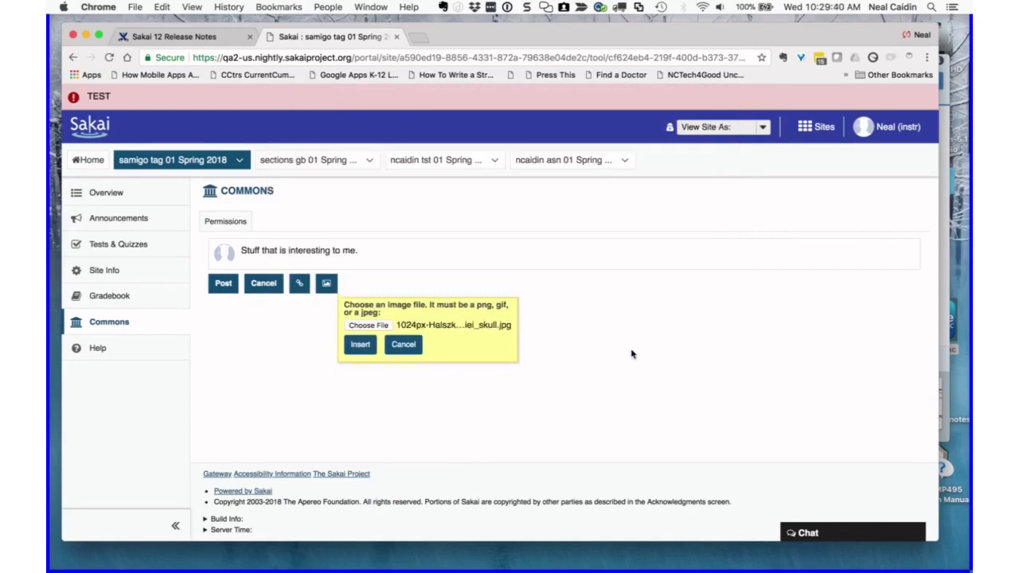
click(360, 345)
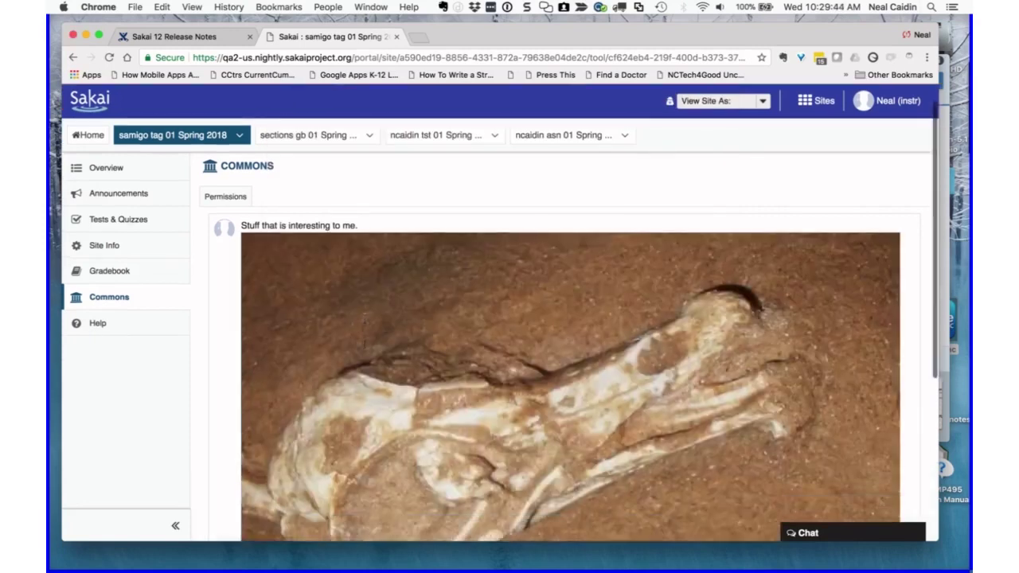
- Publish the image post and check it in the Commons feed
scroll(364, 344, down, 8)
click(222, 408)
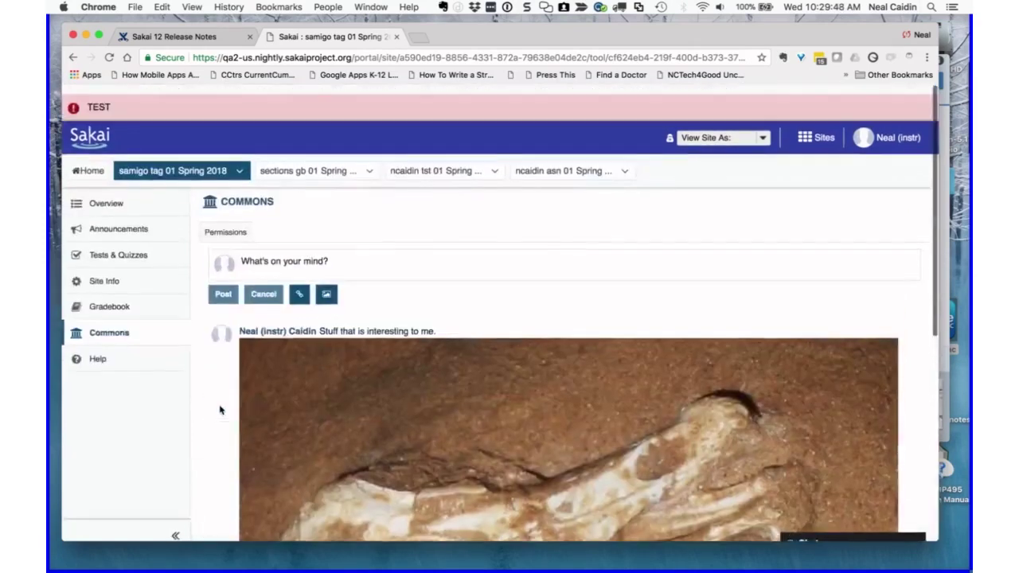
scroll(221, 410, down, 5)
scroll(221, 410, down, 3)
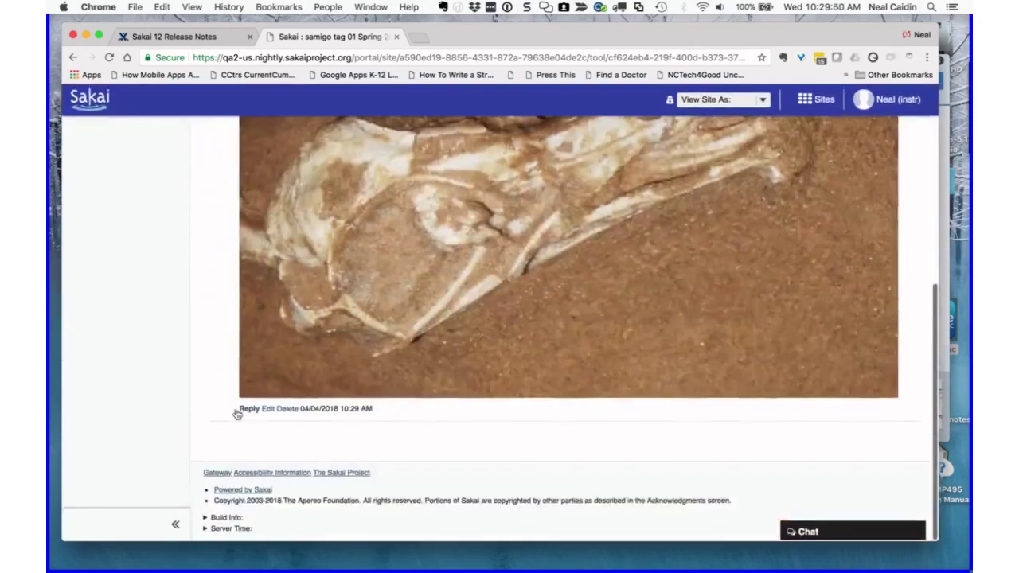
scroll(412, 405, up, 10)
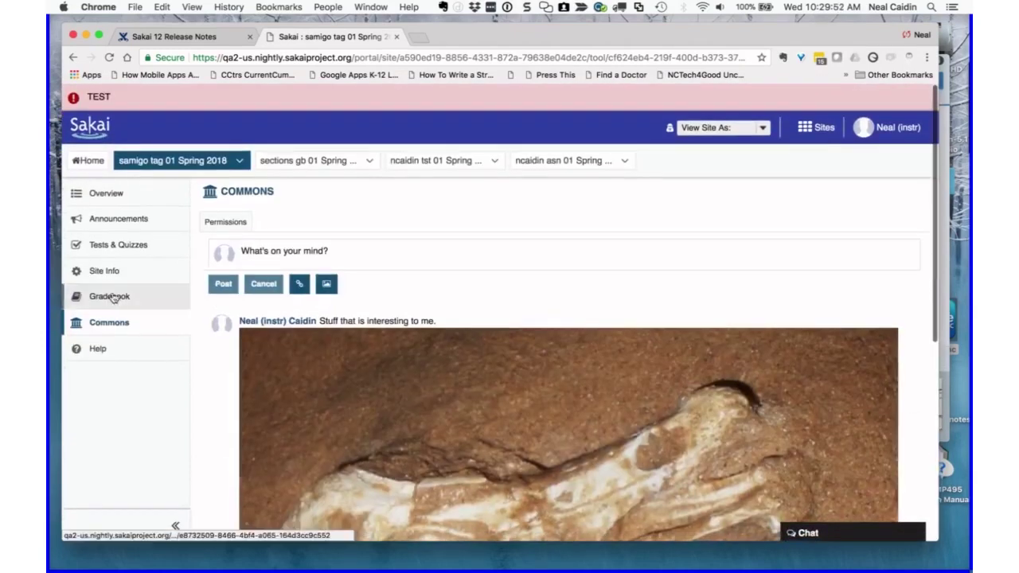
- From Site Info, start adding the student's username as a new participant
click(113, 272)
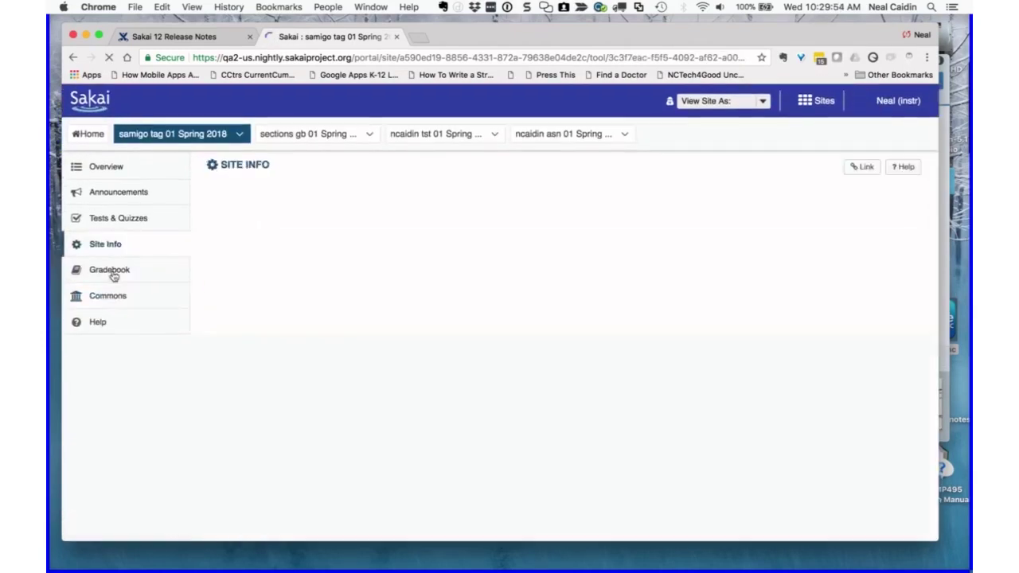
scroll(458, 391, down, 5)
scroll(453, 392, down, 1)
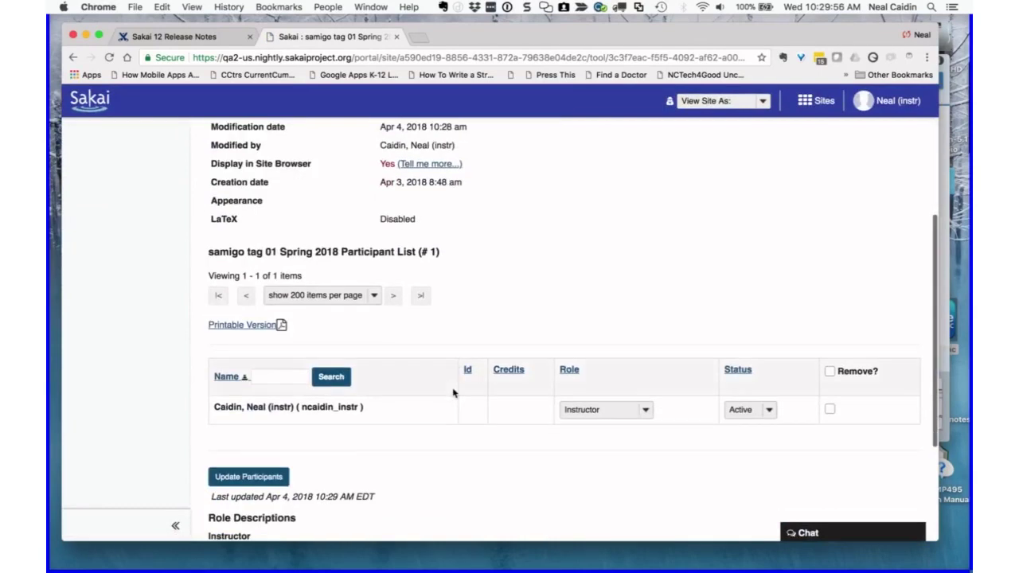
scroll(453, 393, up, 5)
click(413, 213)
click(259, 357)
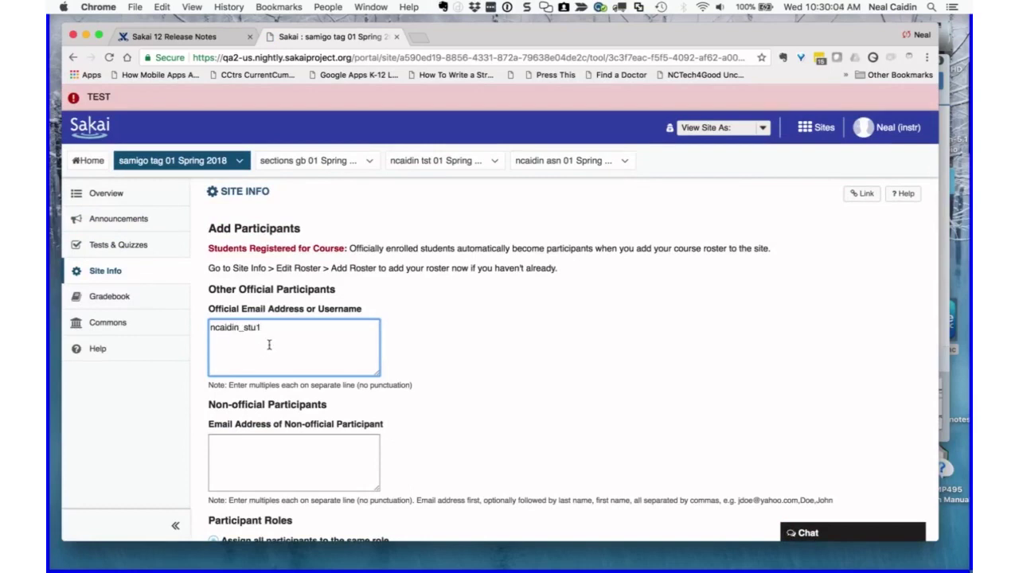
scroll(269, 345, down, 9)
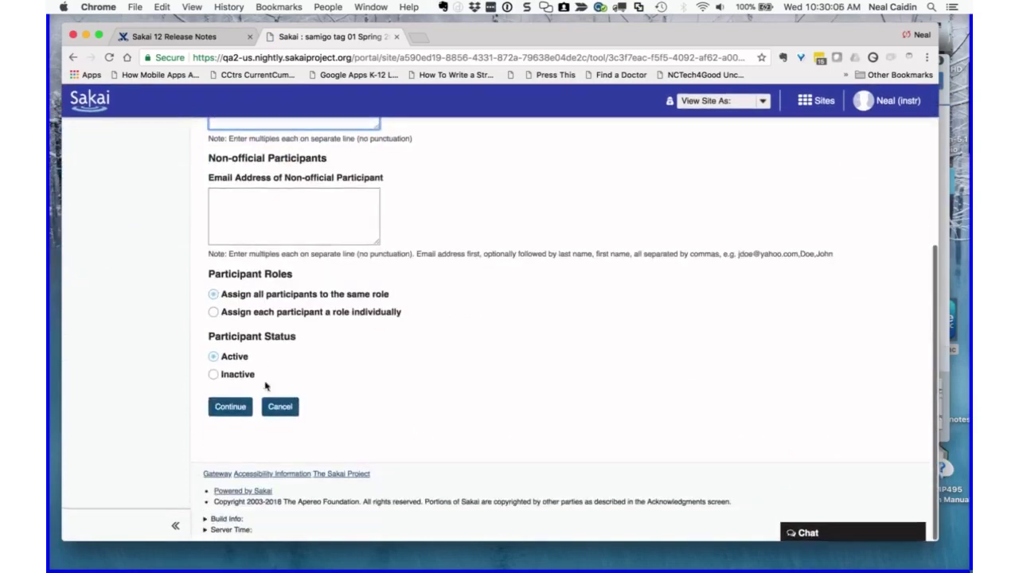
click(231, 406)
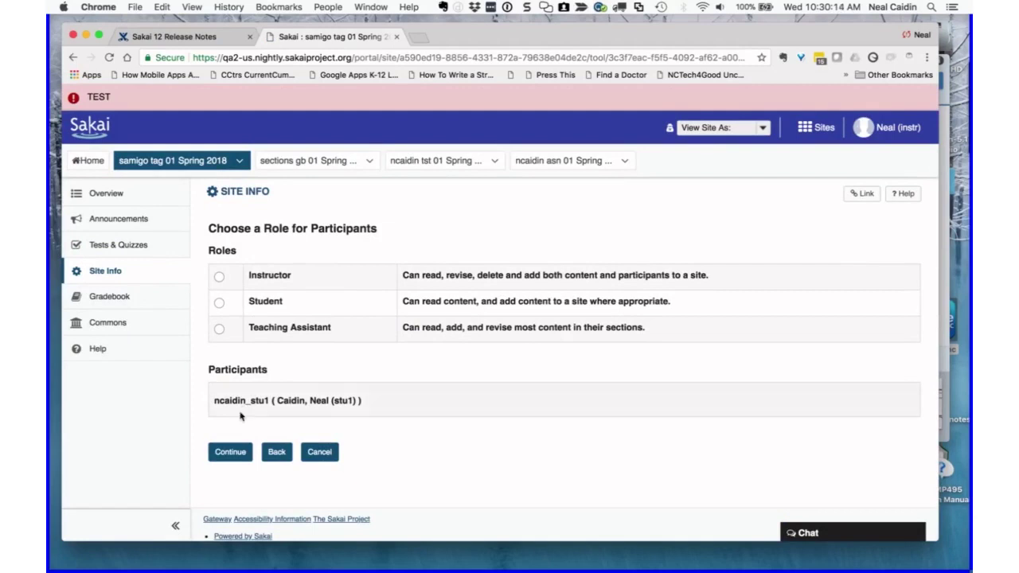
- Give the participant the Student role, skip the notification email, and finish adding
click(219, 303)
click(230, 451)
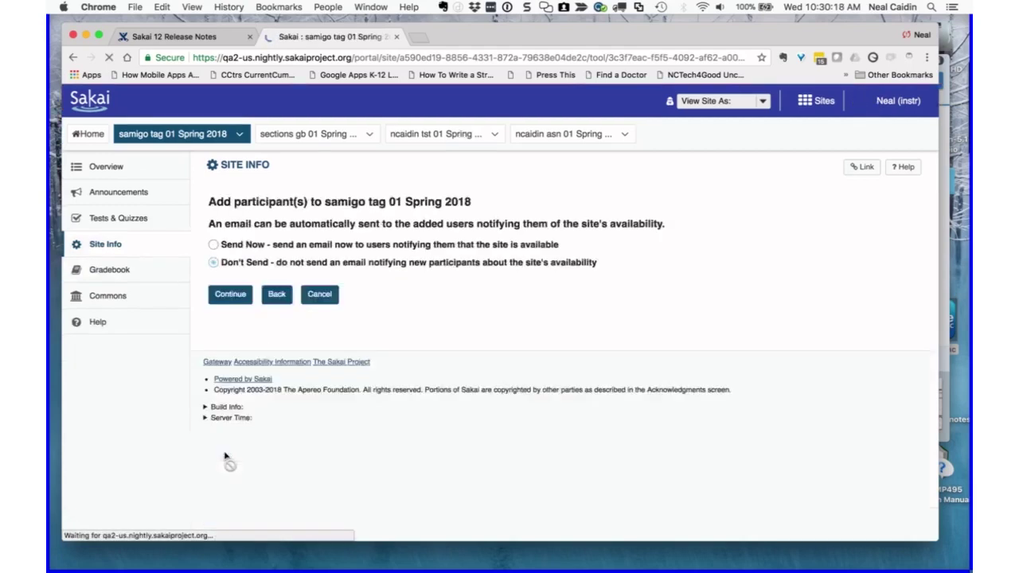
click(234, 327)
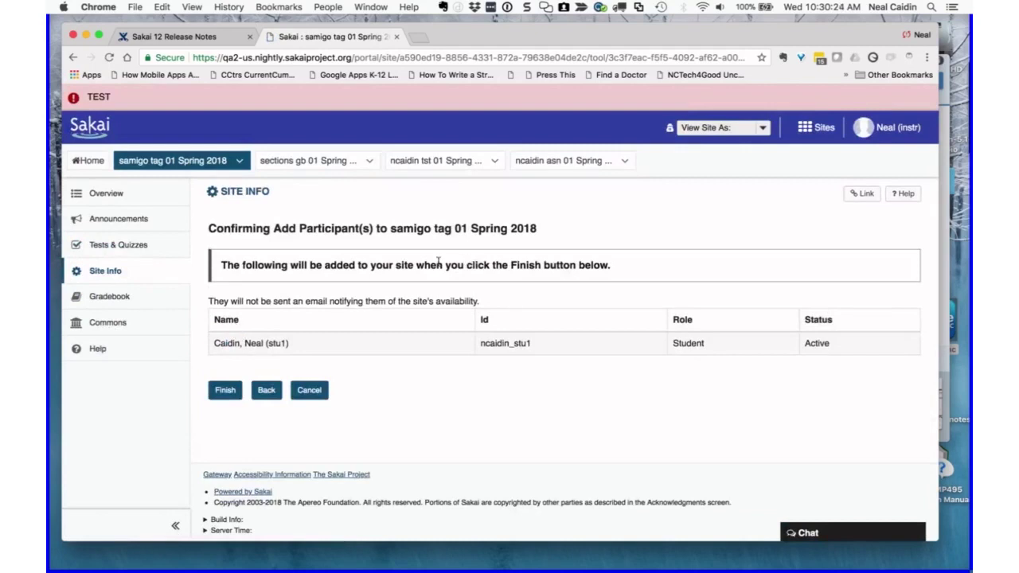
click(230, 390)
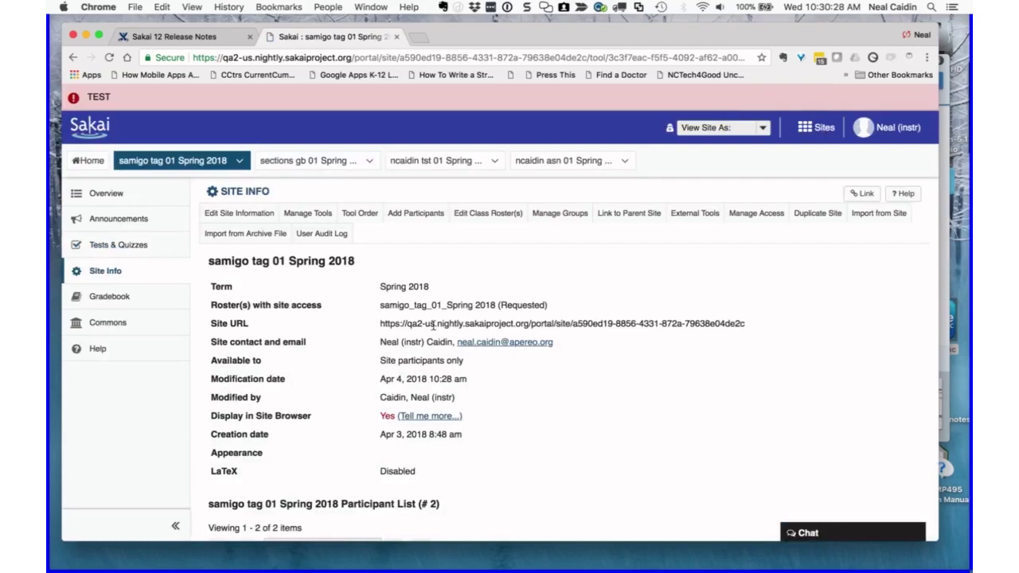
scroll(434, 325, down, 5)
scroll(434, 326, up, 5)
click(870, 137)
- Sign out of the instructor account and log in with the student's user ID and password
click(784, 291)
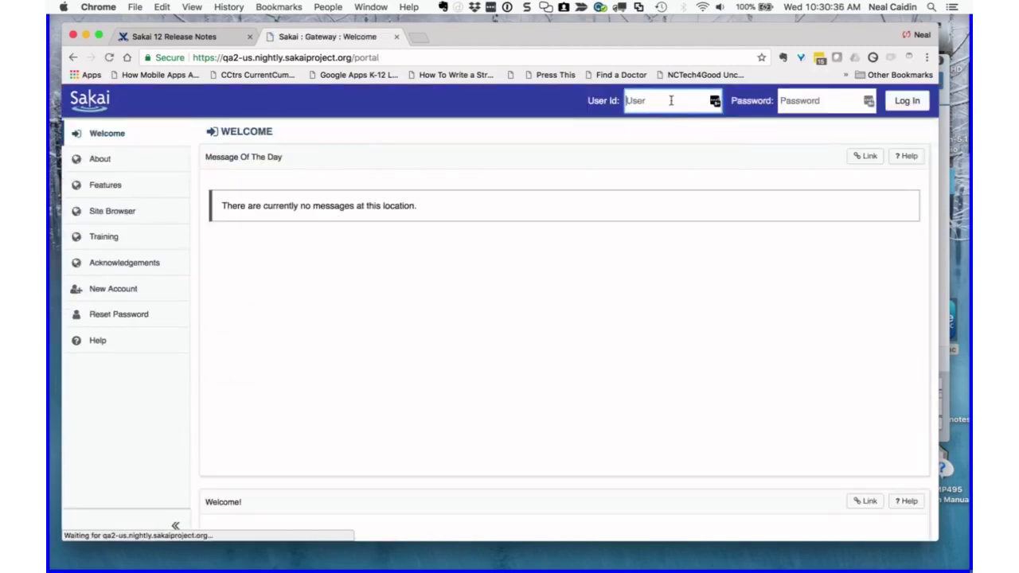
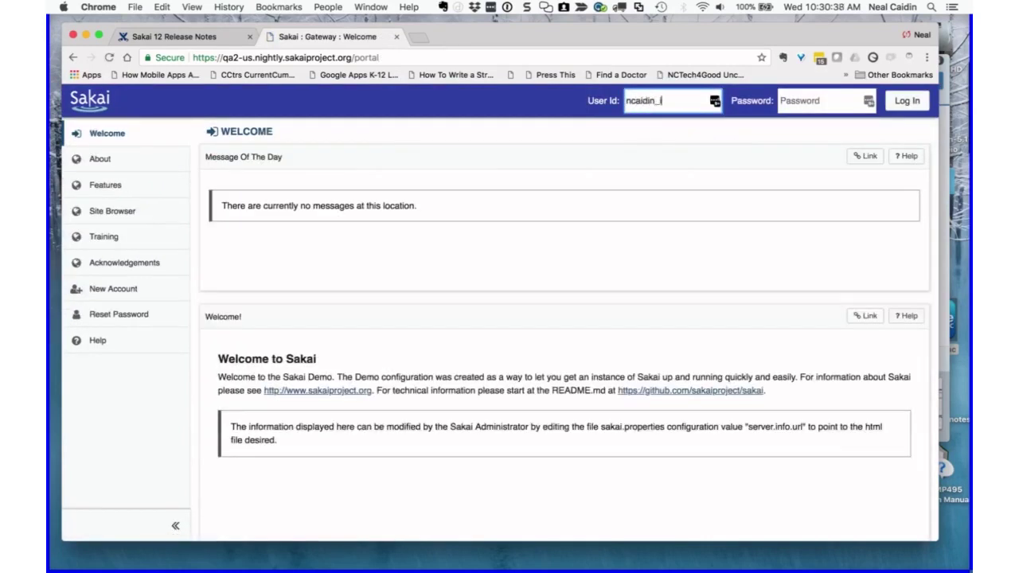
key(Tab)
key(Return)
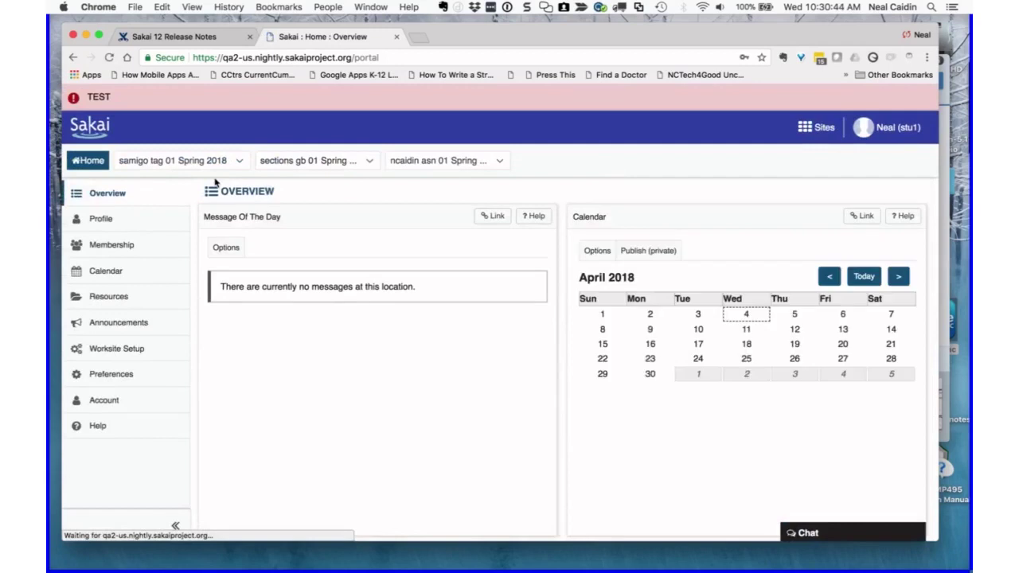
- Open the samigo tag 01 Spring 2018 Commons feed to view the instructor's skull post
click(215, 162)
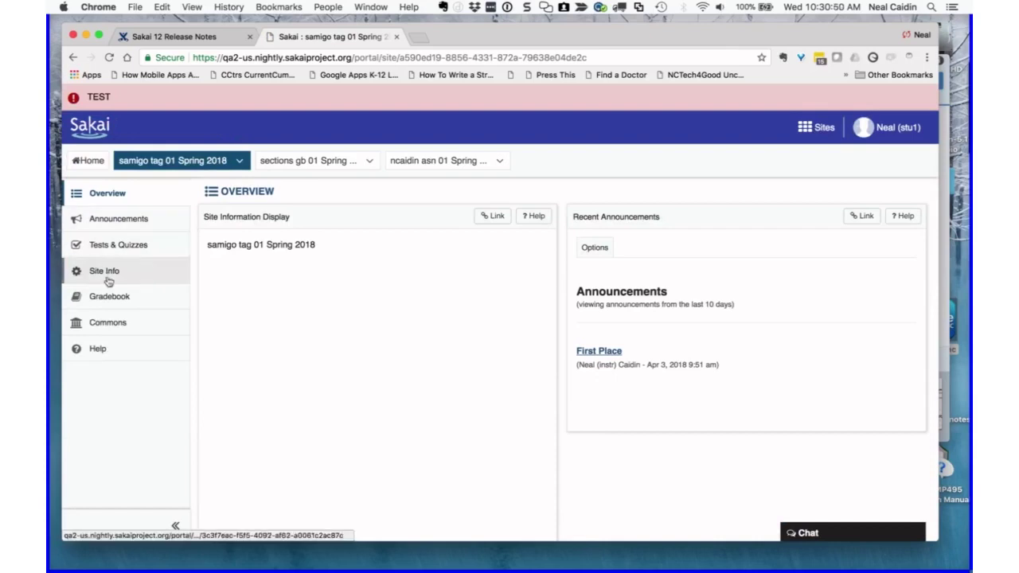
click(112, 323)
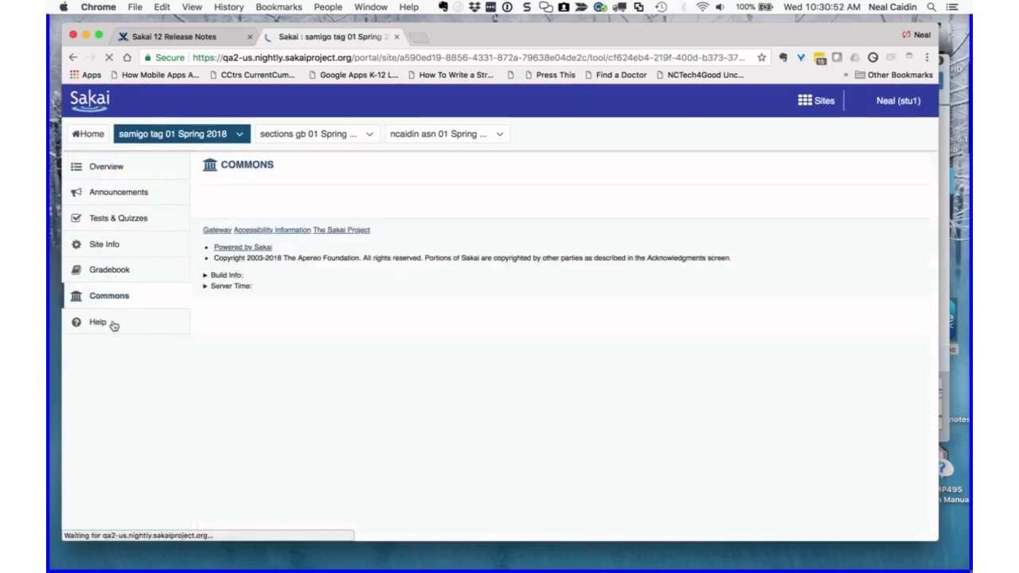
scroll(258, 339, down, 10)
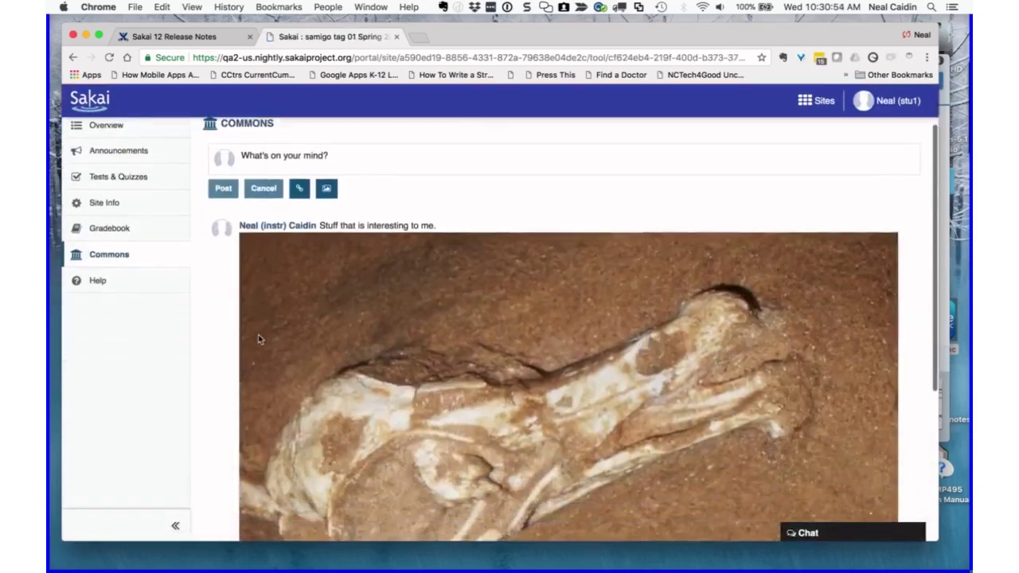
scroll(258, 339, up, 10)
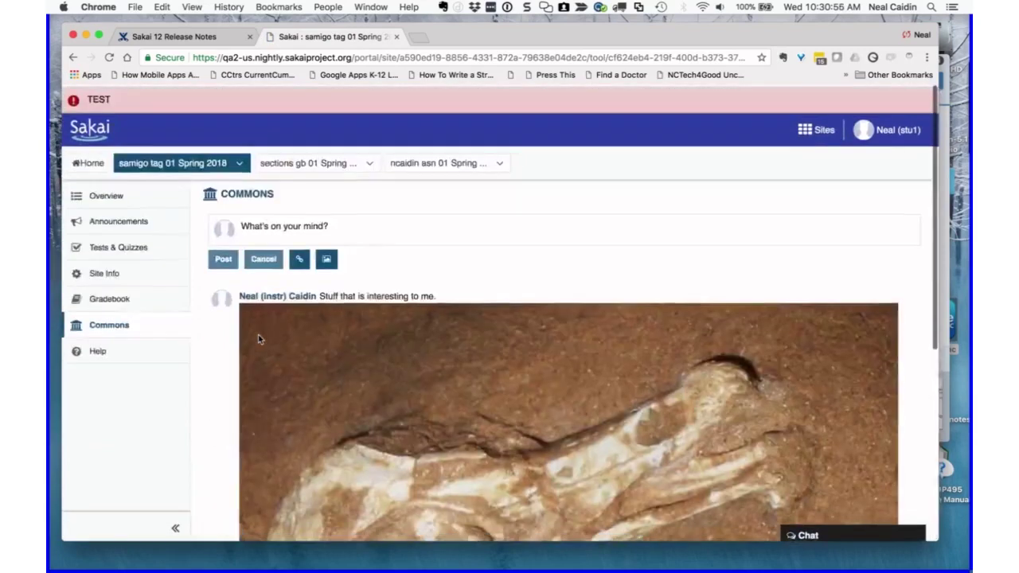
scroll(314, 301, down, 10)
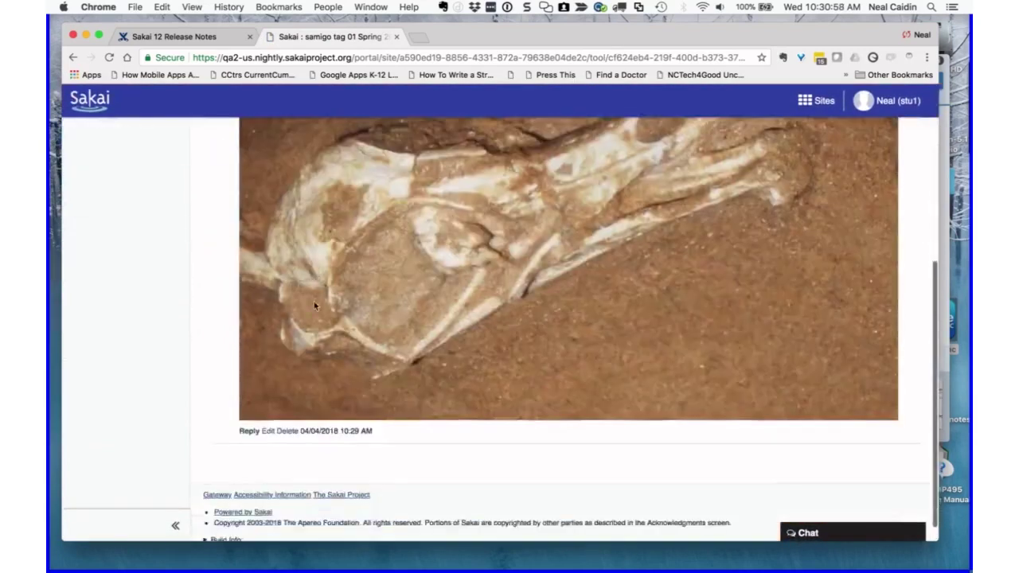
scroll(314, 301, up, 10)
click(310, 224)
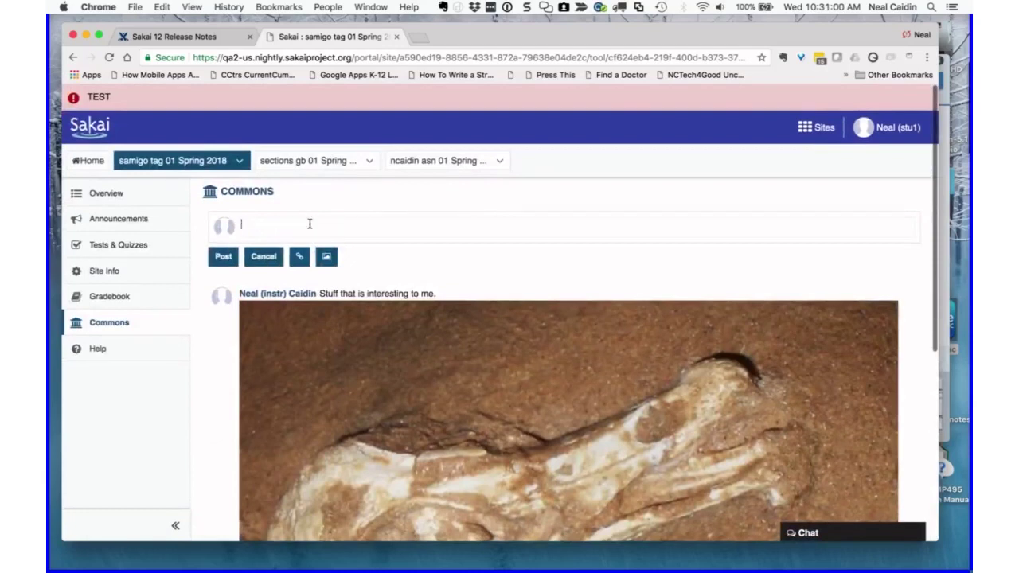
scroll(310, 224, down, 10)
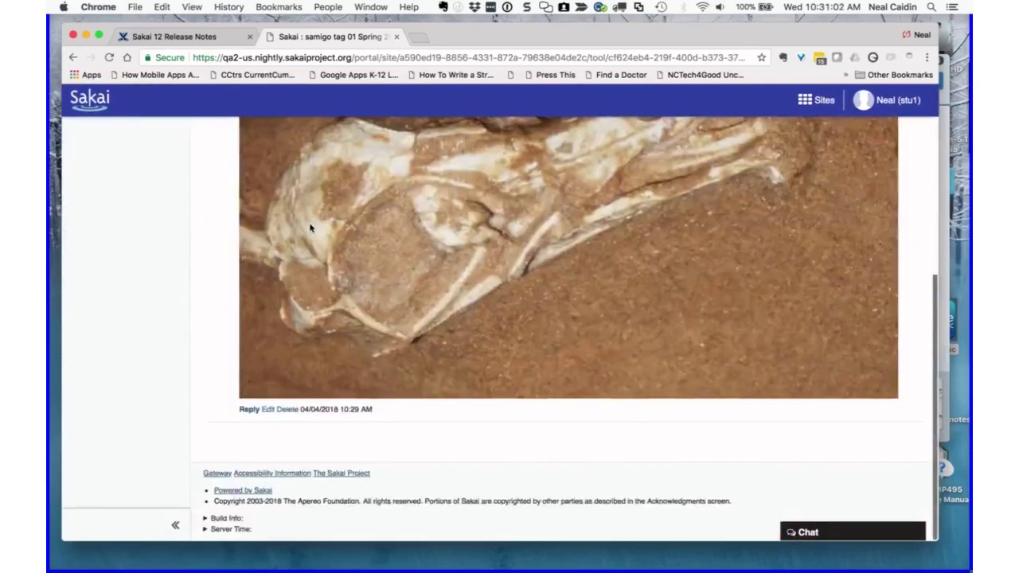
- Reply to the skull-image post with 'Thanks for the picture of the fossil!'
click(249, 439)
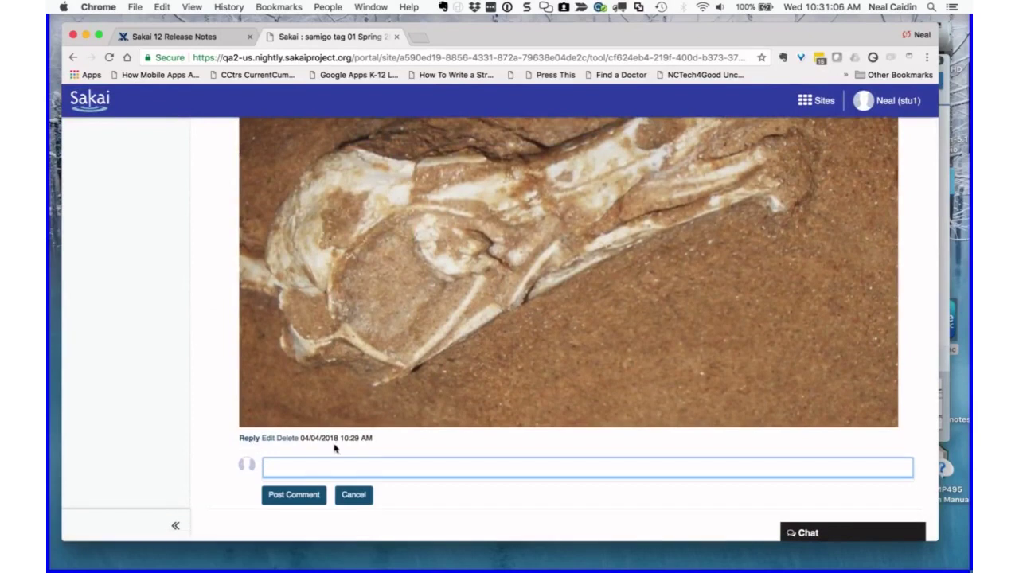
scroll(335, 446, down, 1)
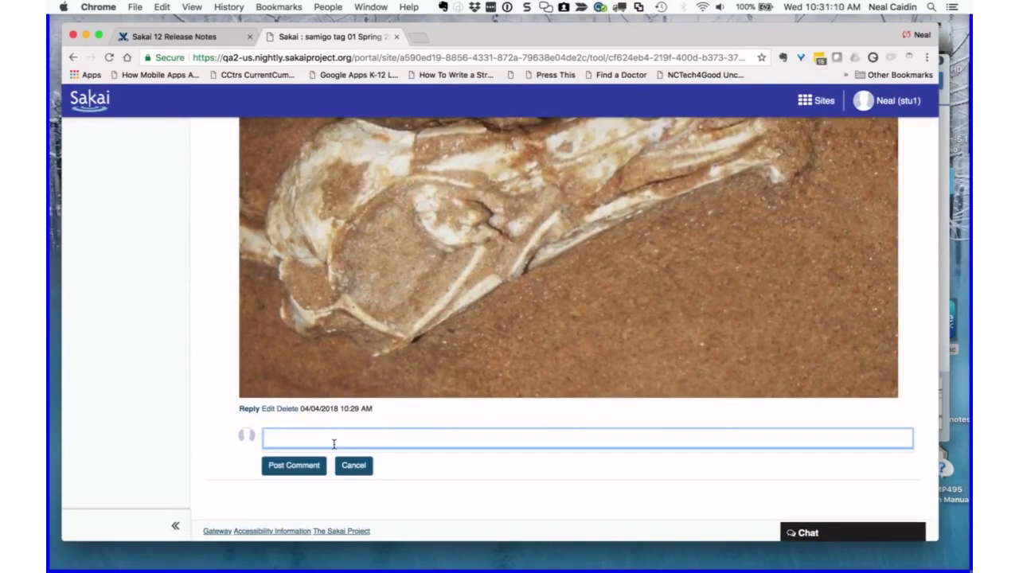
text(Tahnks)
key(BackSpace)
key(BackSpace)
key(BackSpace)
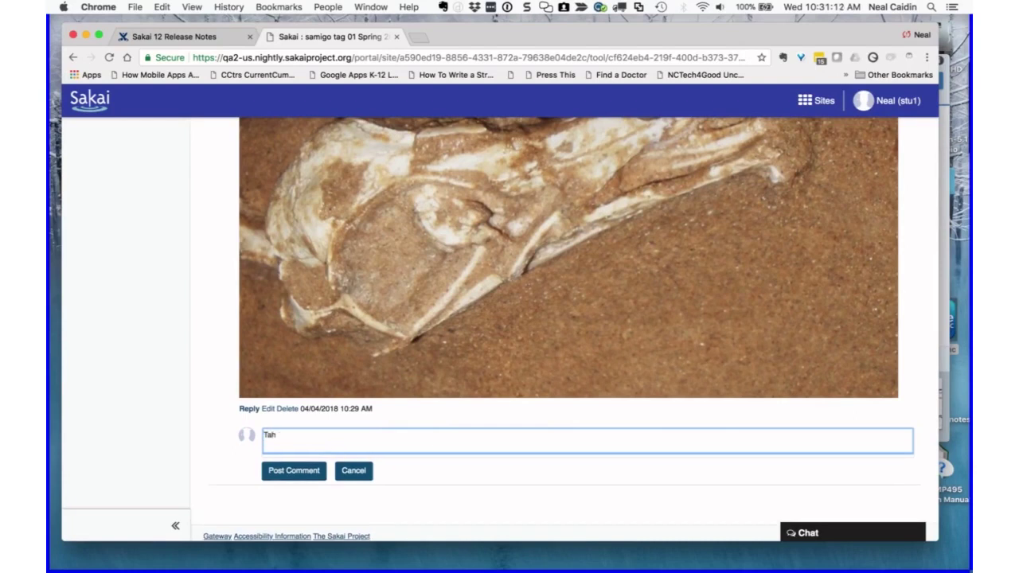
text(hanks for the pictur e)
key(BackSpace)
key(BackSpace)
text(e of the fossil!)
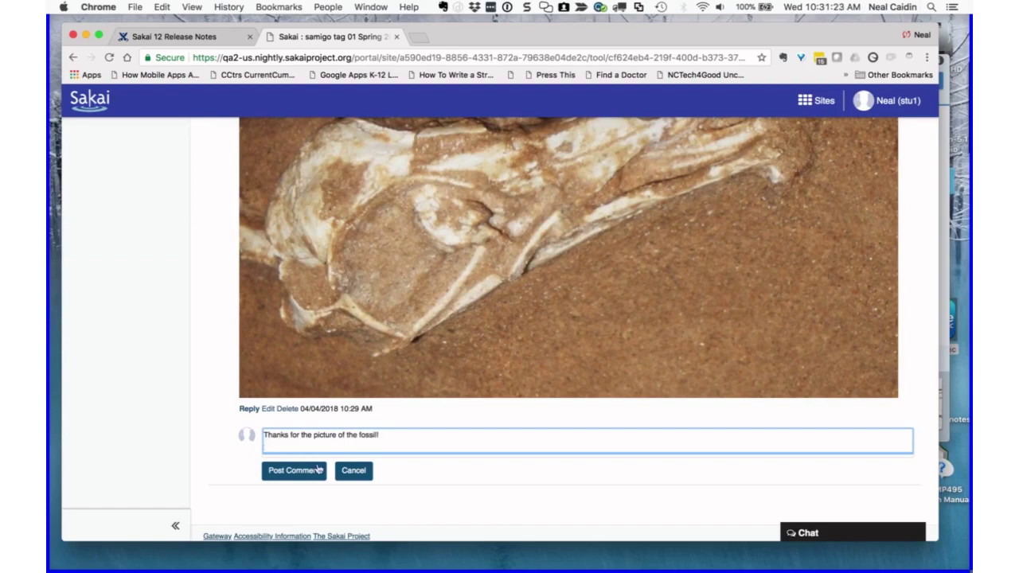
click(310, 470)
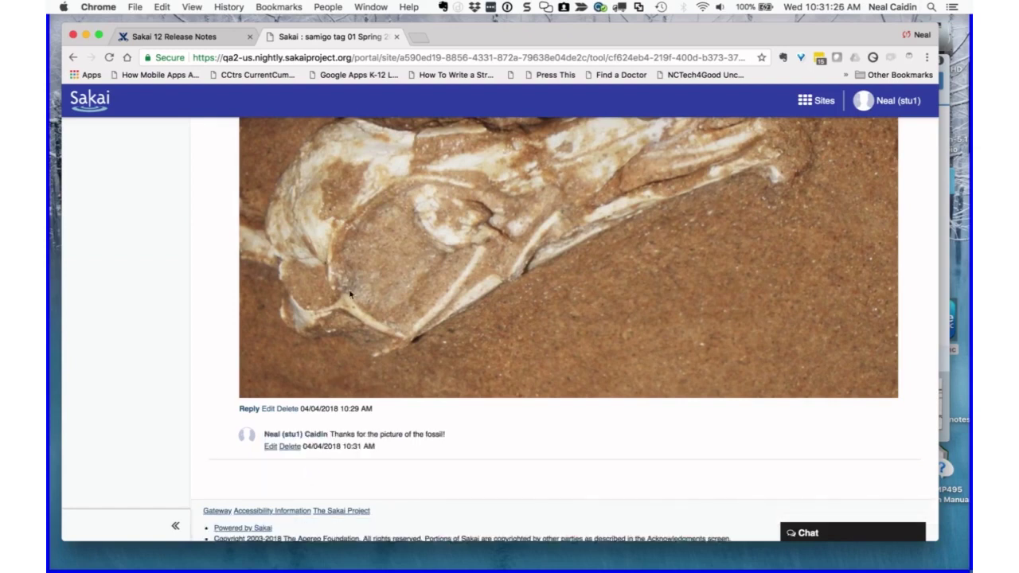
scroll(353, 278, up, 15)
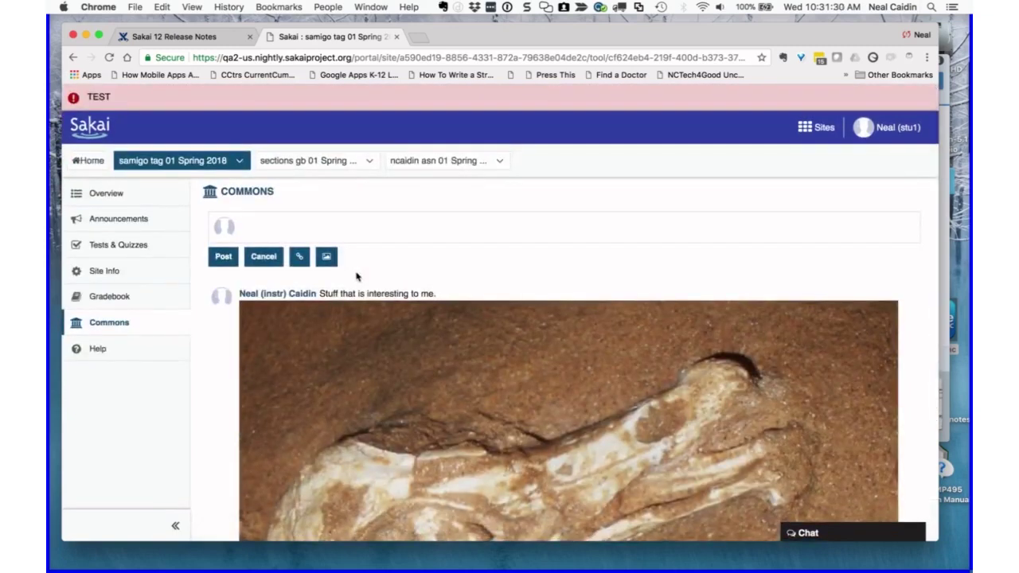
scroll(356, 276, down, 5)
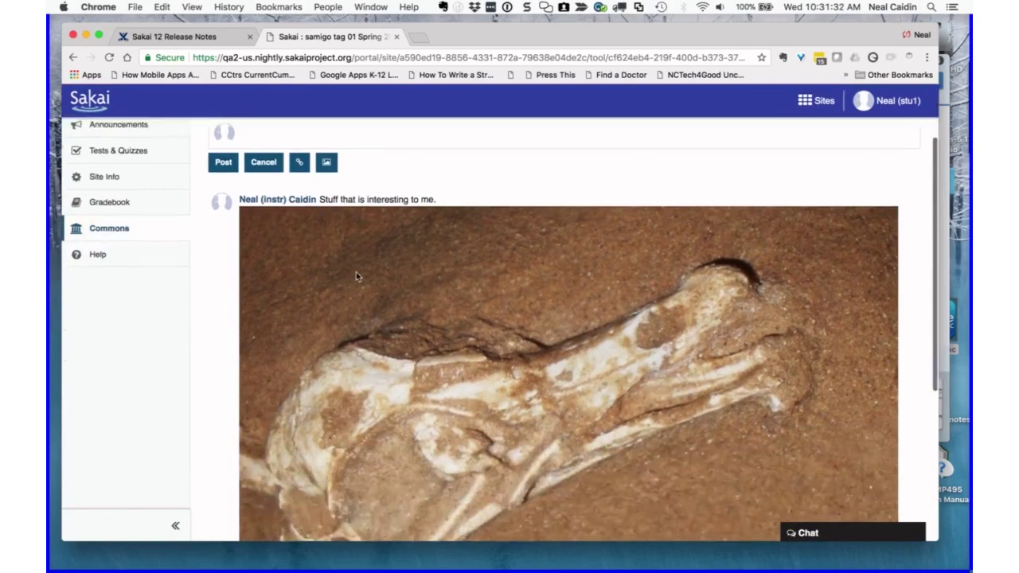
scroll(356, 276, down, 3)
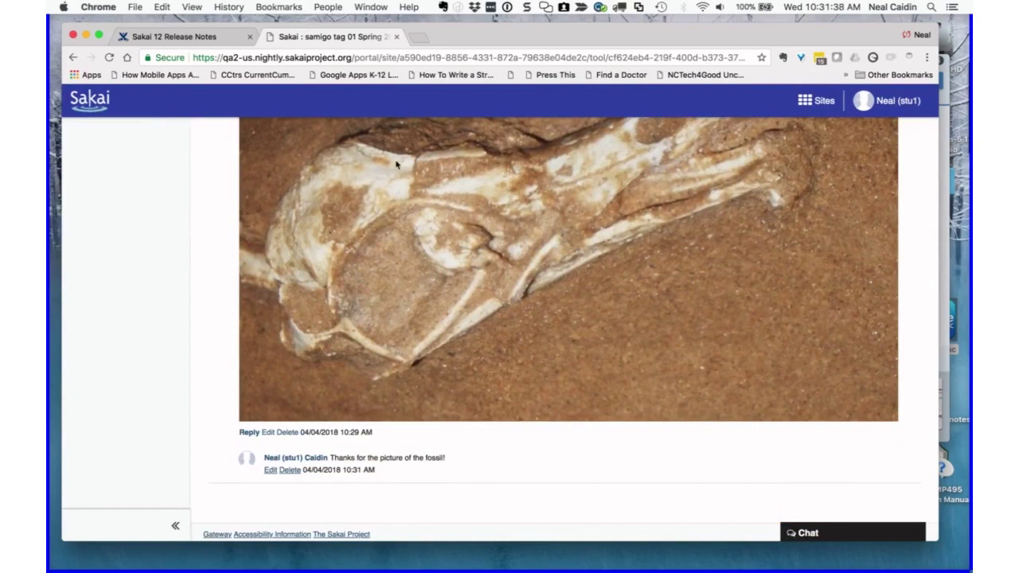
scroll(409, 259, up, 8)
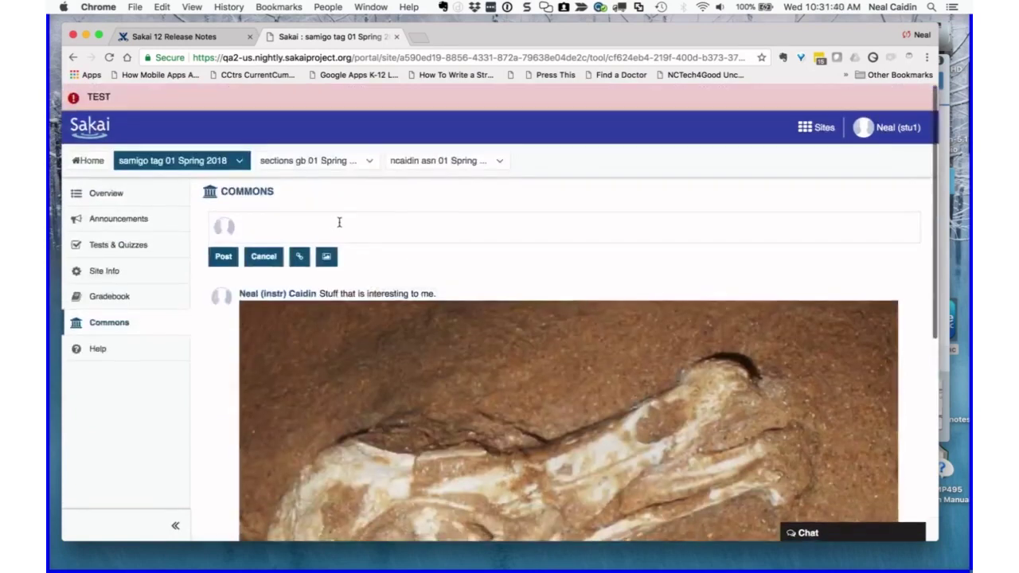
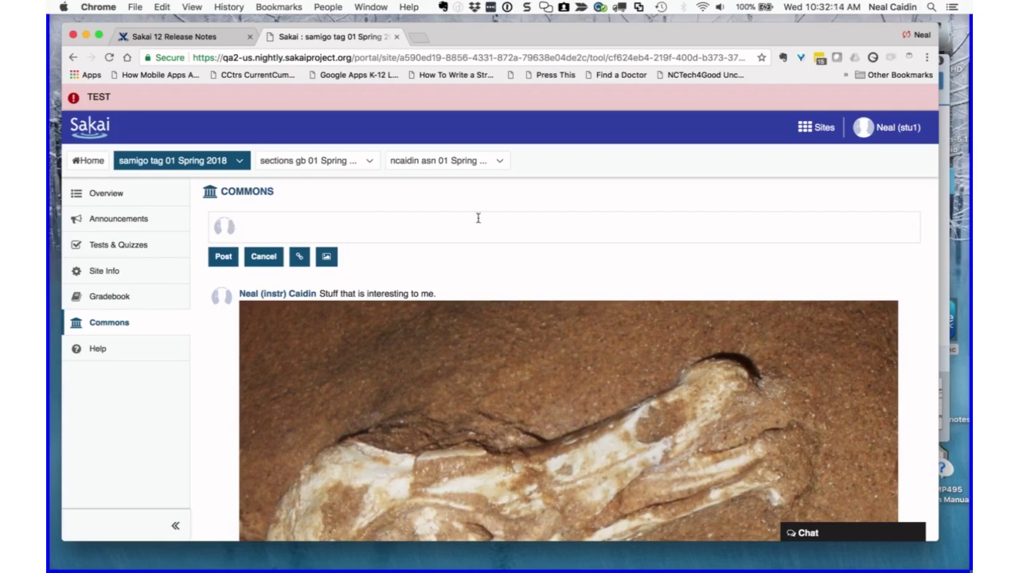
- Scroll through the Commons feed of the samigo tag 01 Spring 2018 site to the instructor's image post
scroll(478, 218, down, 1)
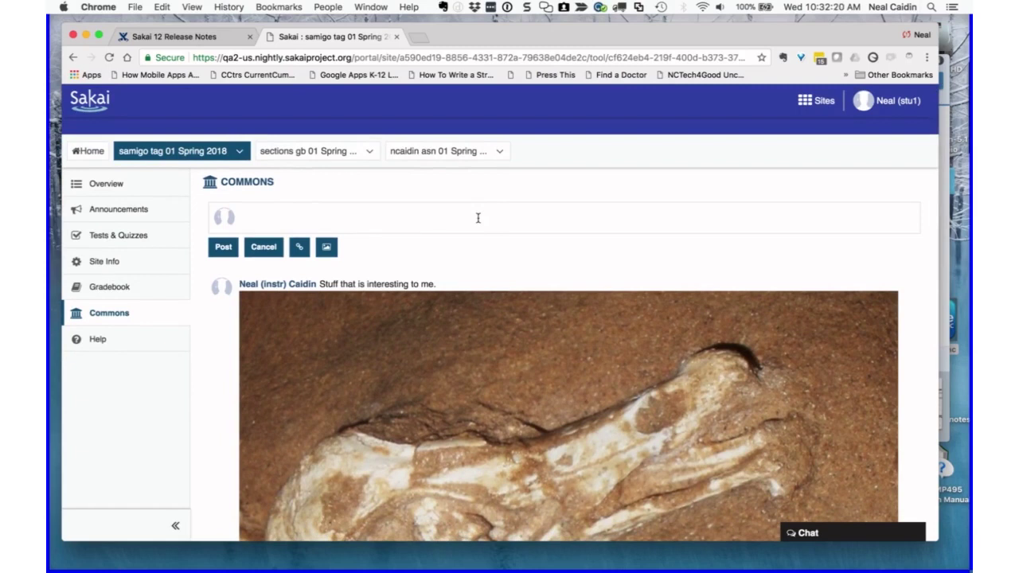
scroll(479, 218, down, 10)
scroll(479, 218, up, 12)
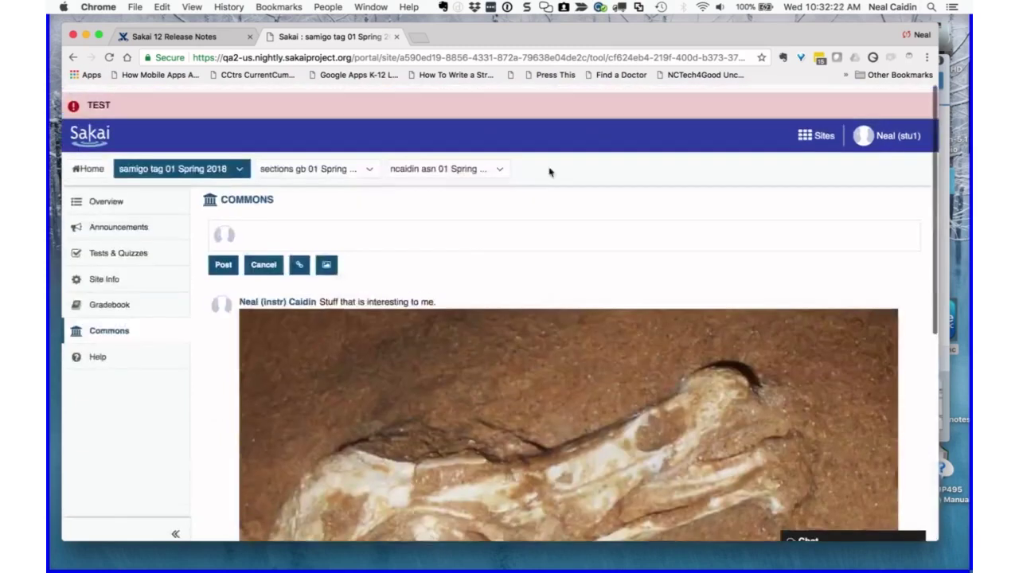
- Log out of the student account and log back in with the instructor's user ID and password
click(907, 127)
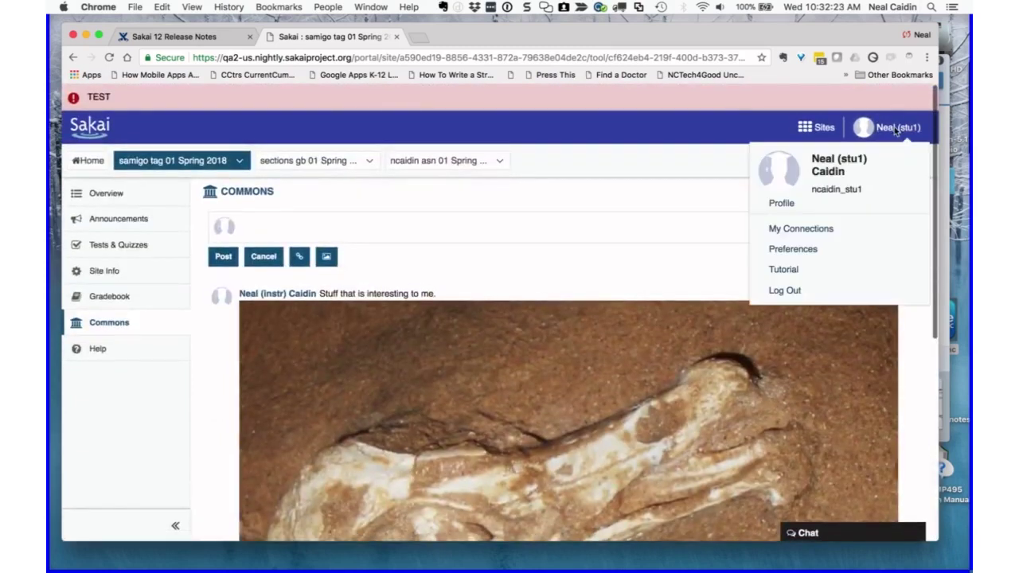
click(776, 292)
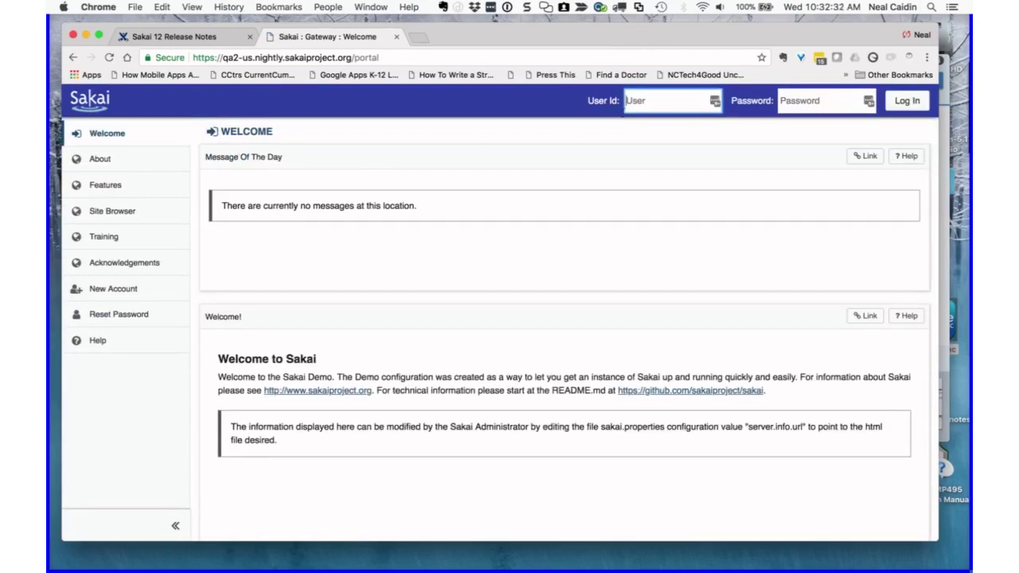
key(Tab)
key(Return)
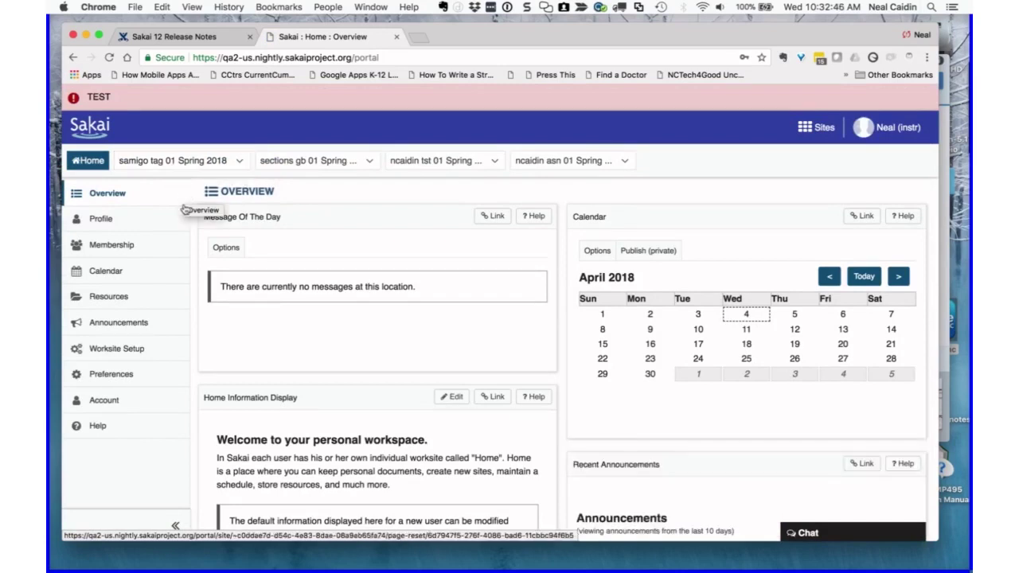
- Go to the samigo tag 01 Spring 2018 site and open its Site Info page
click(201, 163)
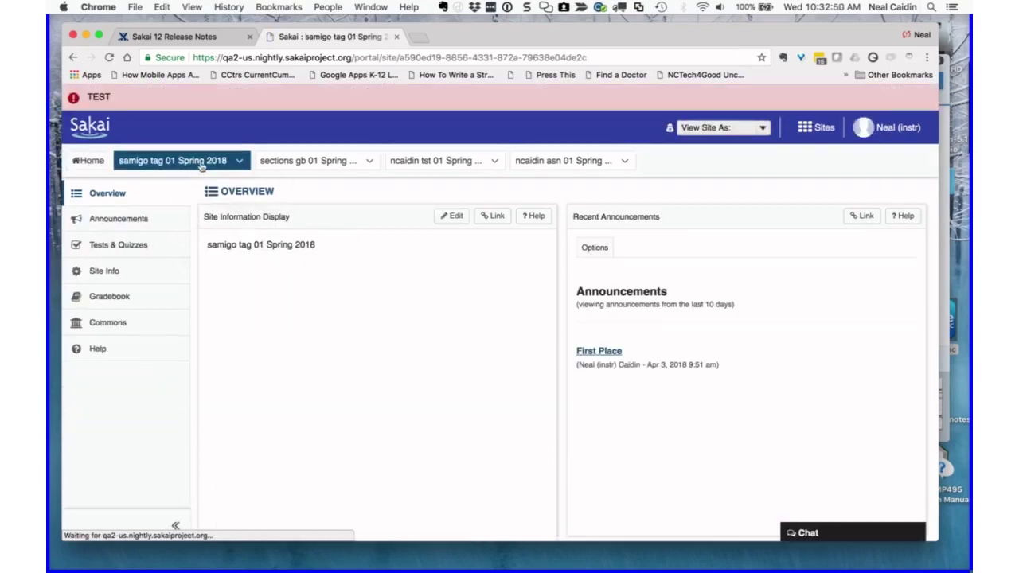
click(116, 269)
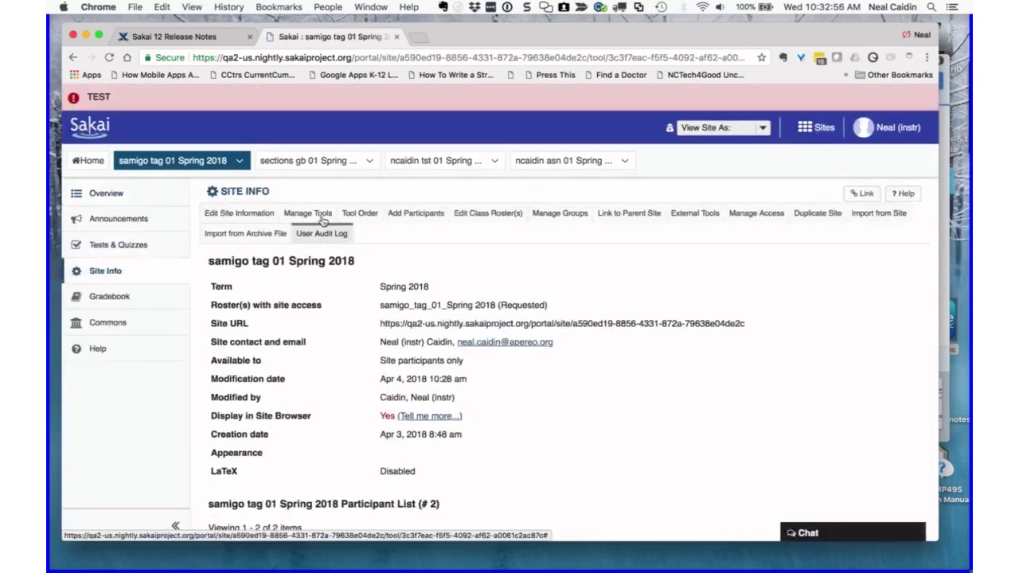
- Open Manage Tools and tick Lessons in the list of available tools
click(323, 215)
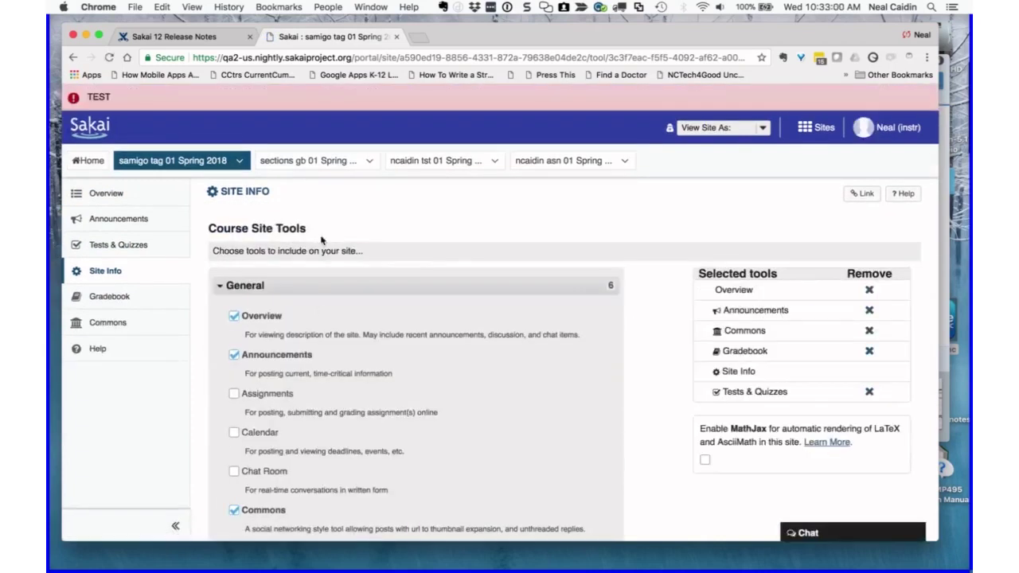
scroll(322, 318, down, 5)
scroll(322, 335, up, 5)
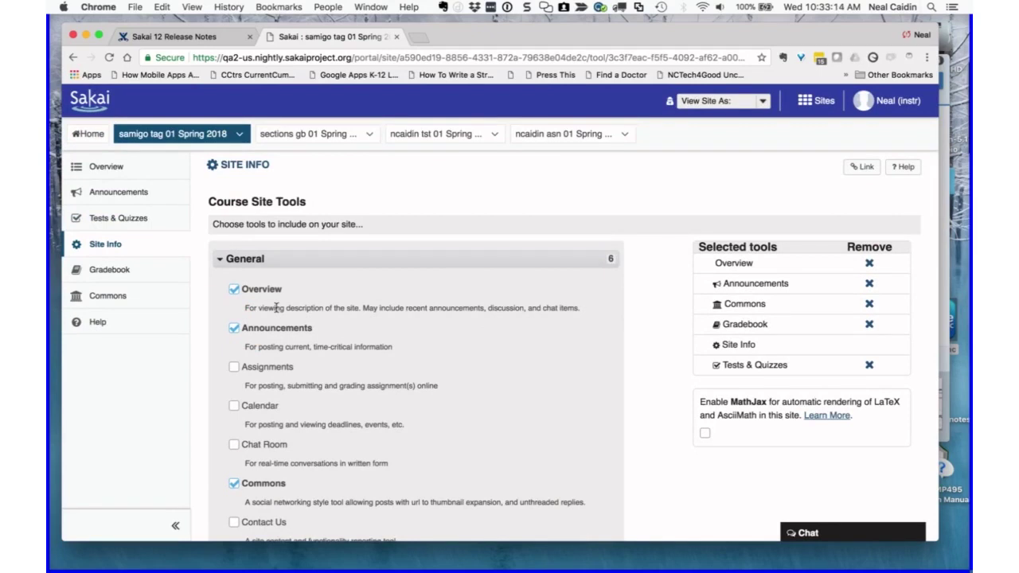
scroll(275, 308, down, 5)
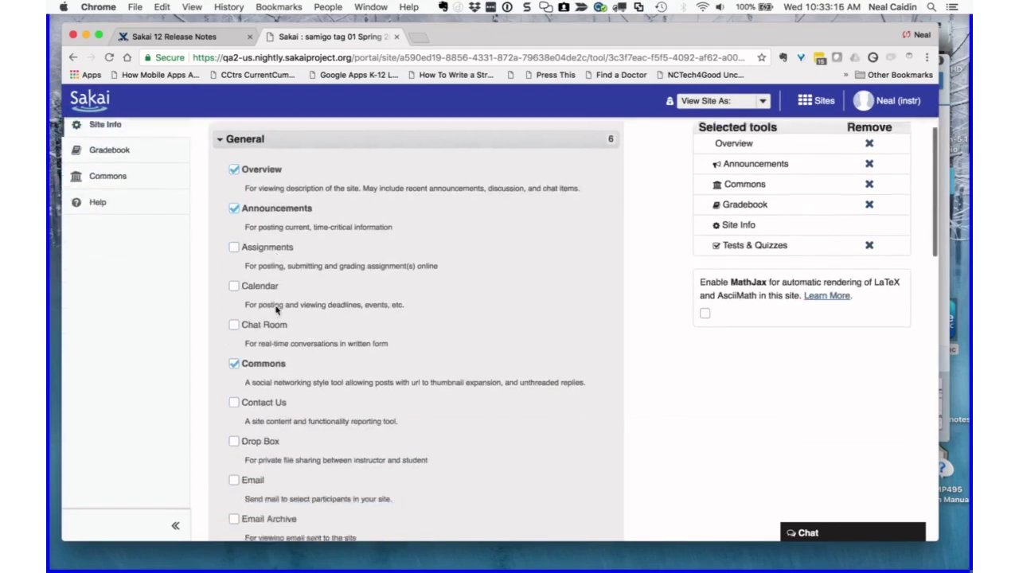
scroll(275, 310, down, 6)
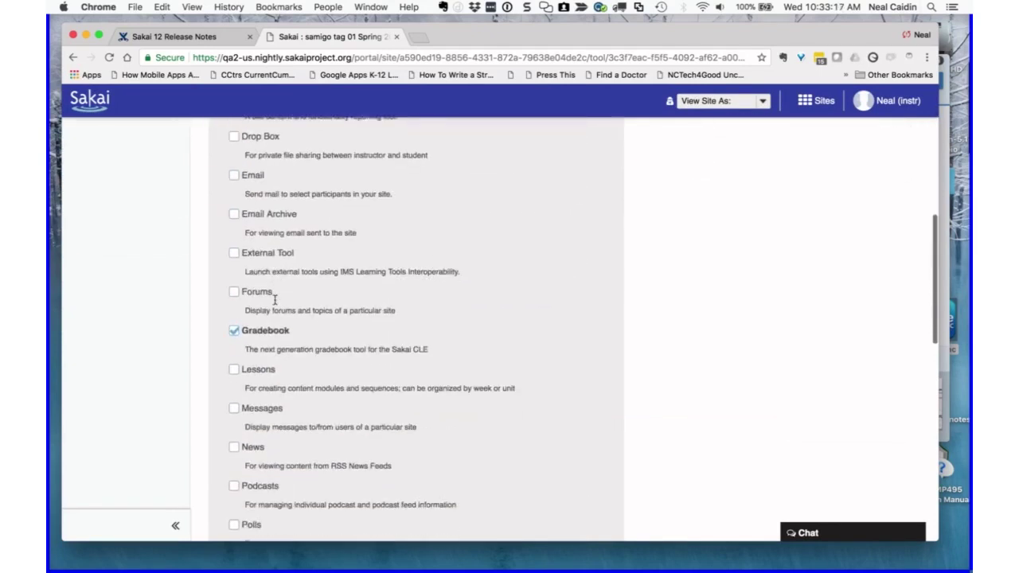
click(234, 269)
- Also tick Resources, keep the default Lessons title, and finish adding both tools
scroll(348, 313, down, 6)
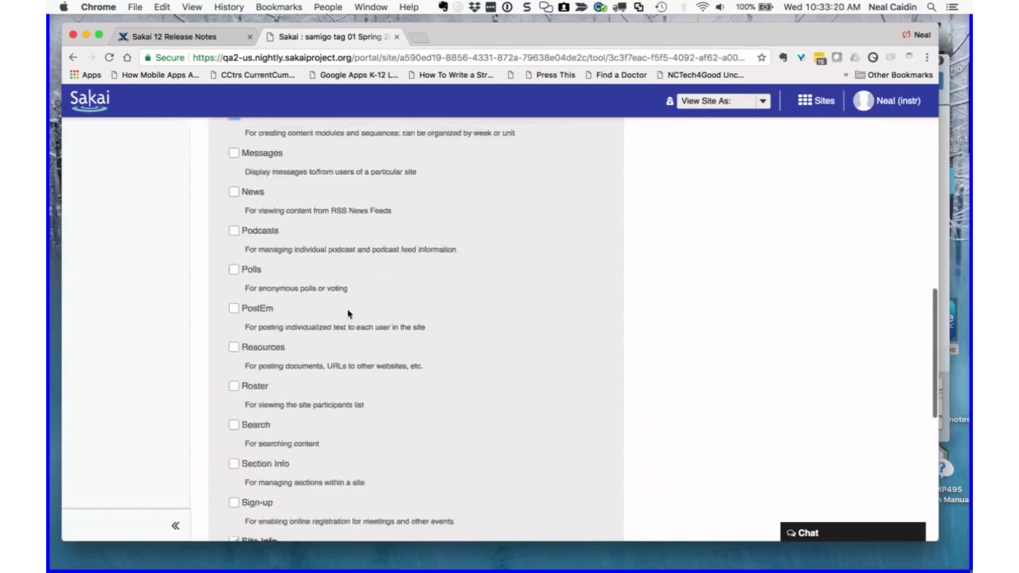
scroll(347, 313, down, 6)
scroll(348, 314, up, 8)
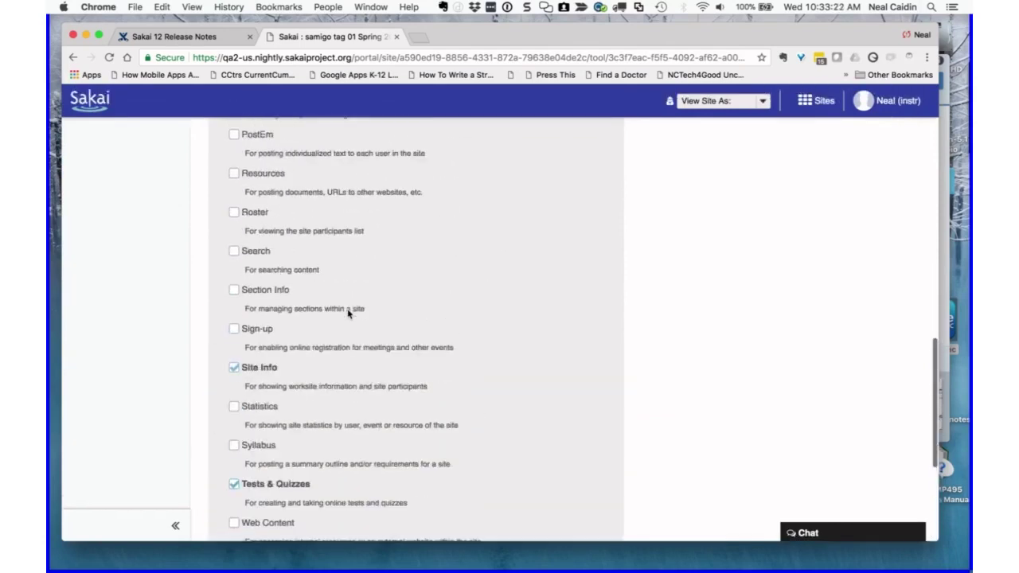
click(233, 278)
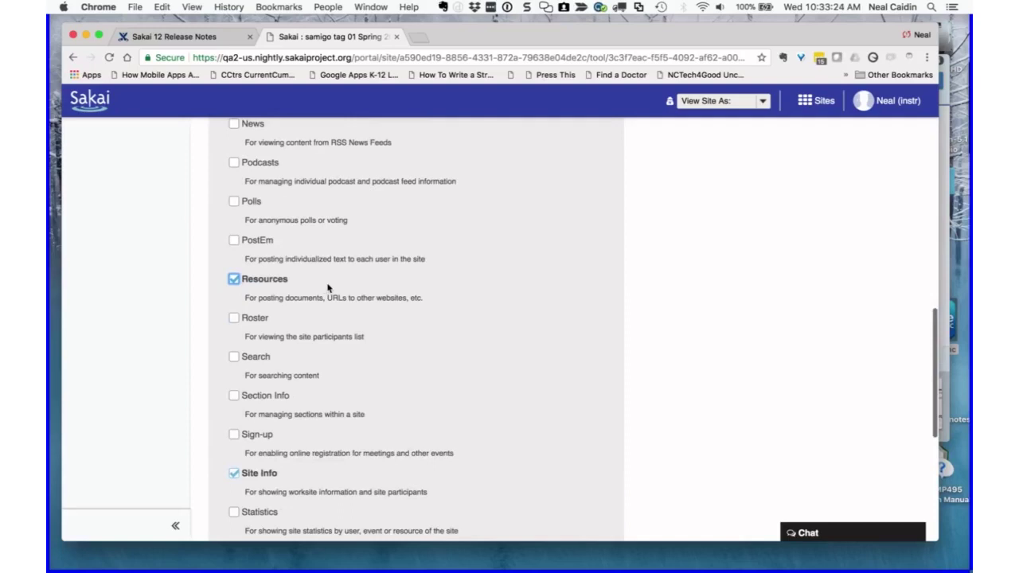
scroll(326, 288, down, 4)
scroll(327, 288, down, 4)
click(233, 432)
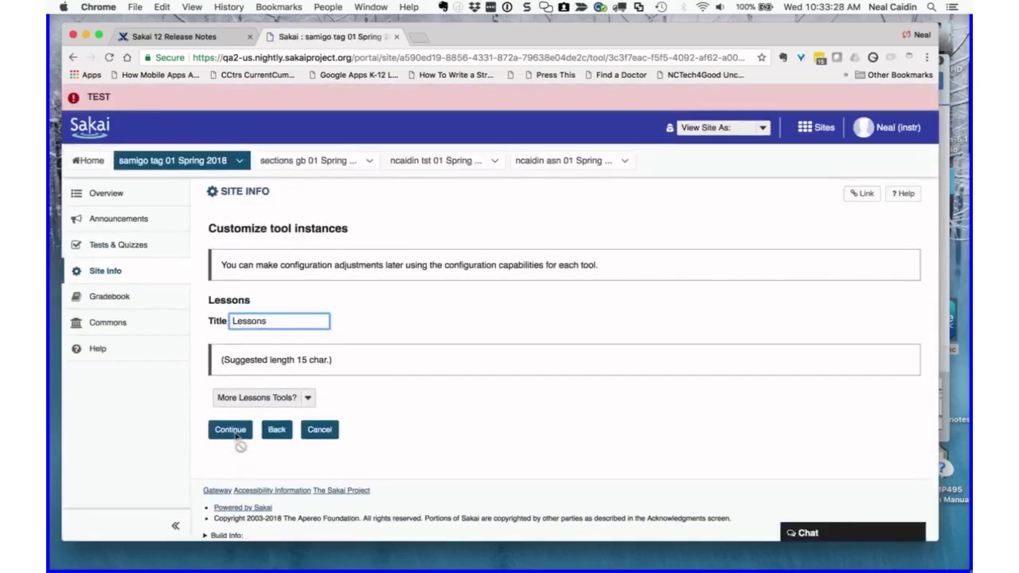
click(234, 429)
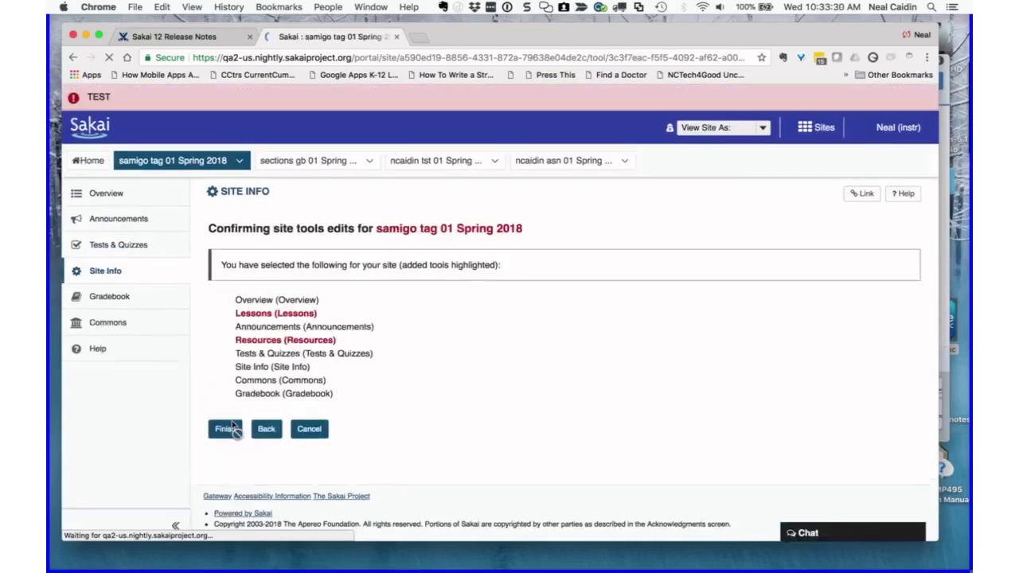
click(231, 429)
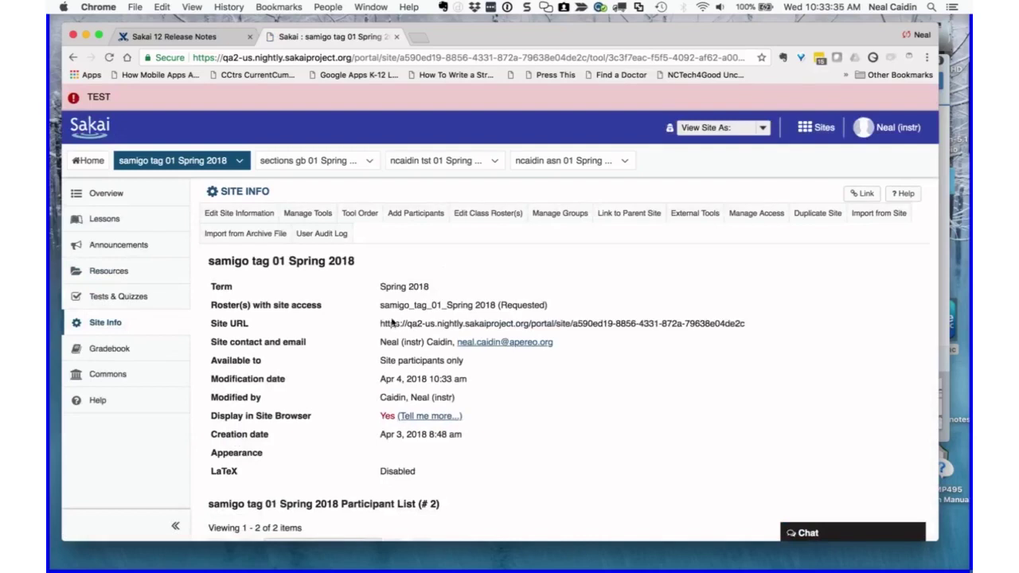
- Open the newly added Lessons tool from the site's left menu
scroll(384, 264, down, 1)
scroll(383, 262, up, 1)
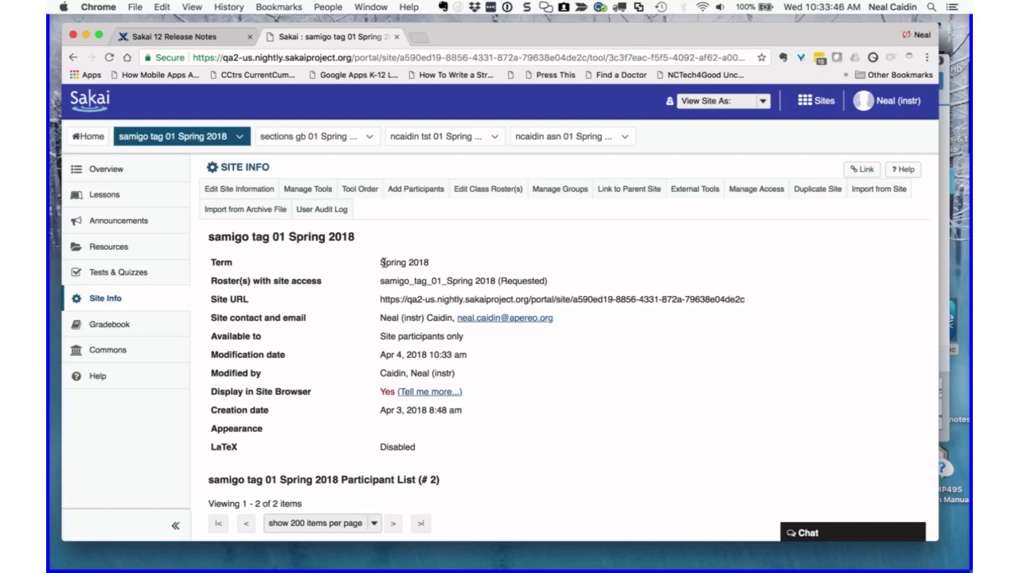
click(115, 204)
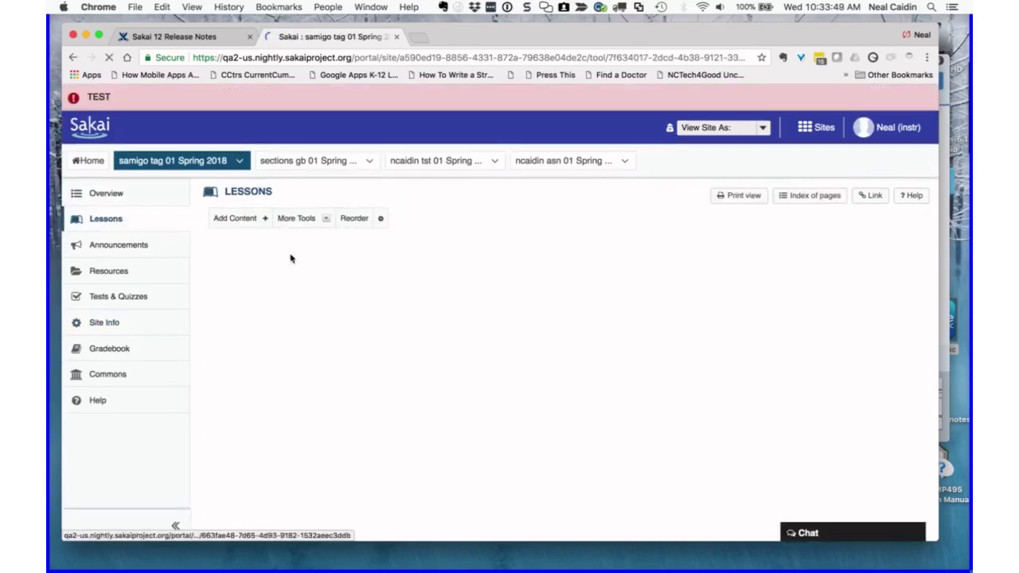
- Open Add Content and scroll through its options, including Add Text, Add Resources Folder and Add Question
click(266, 225)
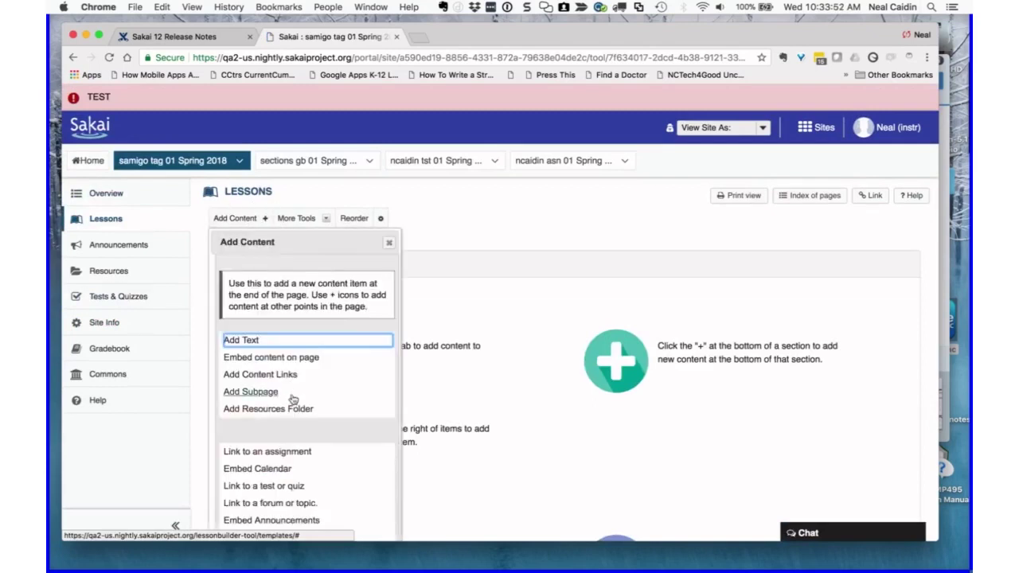
scroll(293, 390, down, 2)
scroll(293, 400, down, 3)
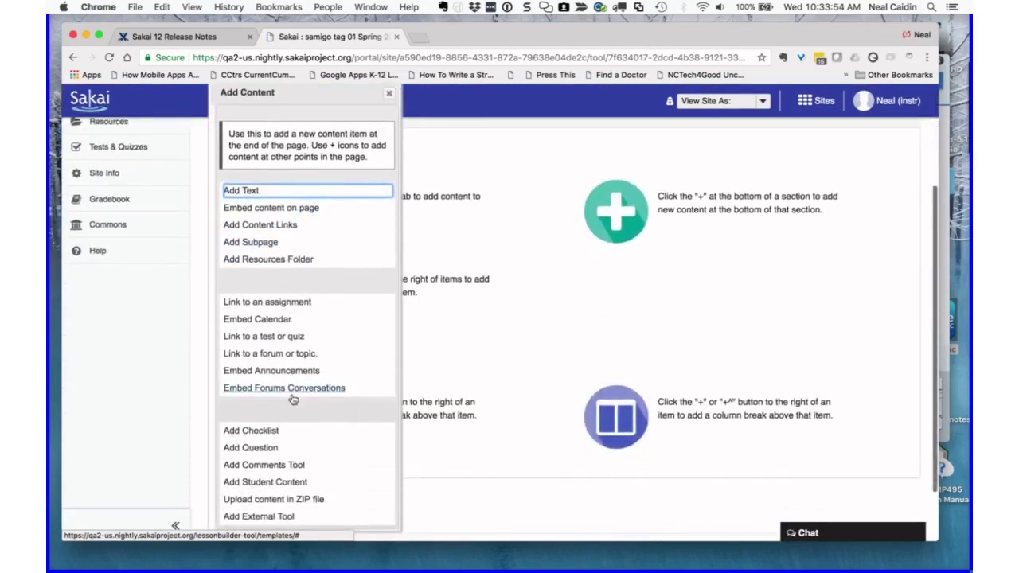
scroll(293, 400, down, 1)
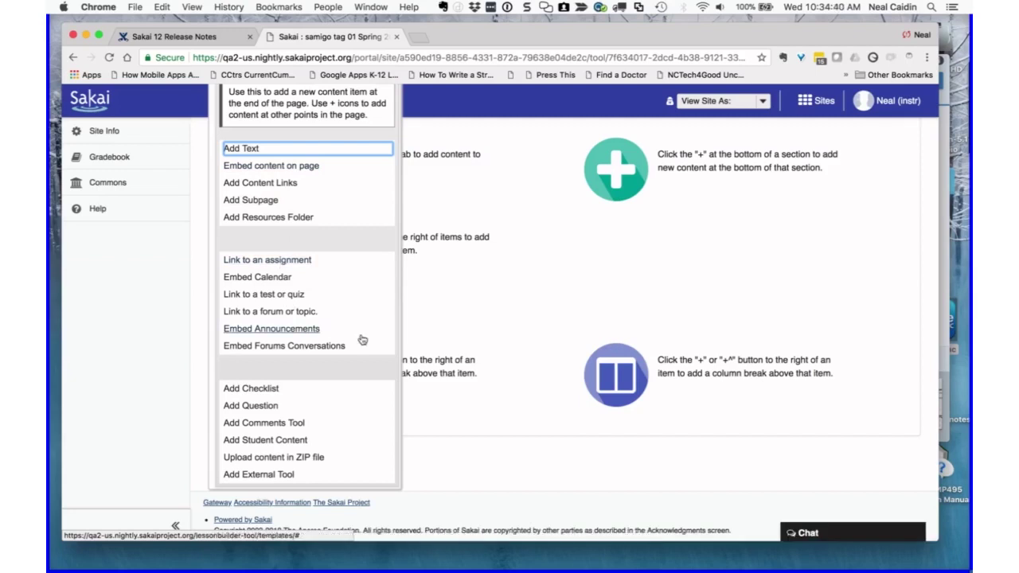
scroll(364, 341, down, 1)
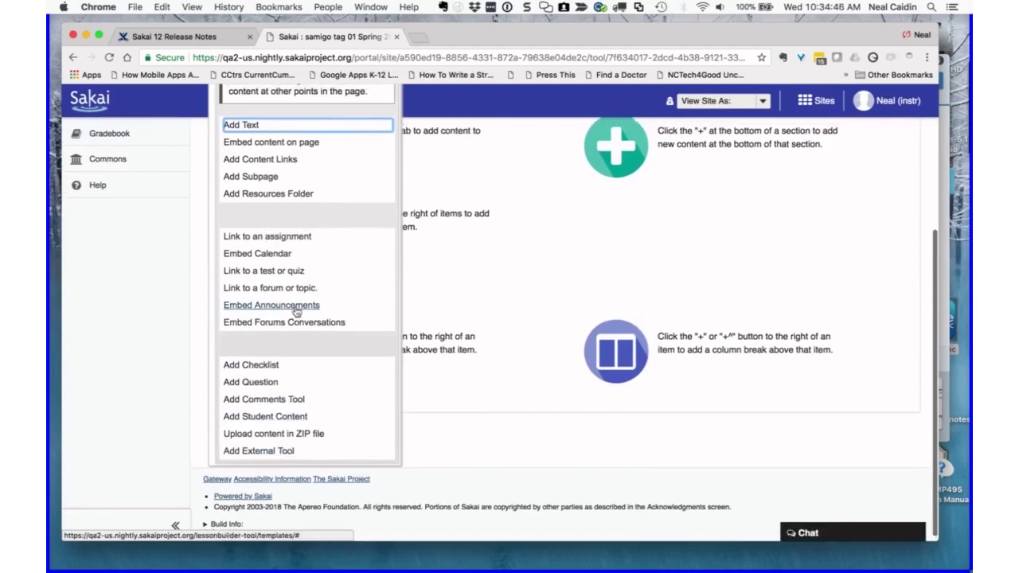
scroll(295, 307, up, 2)
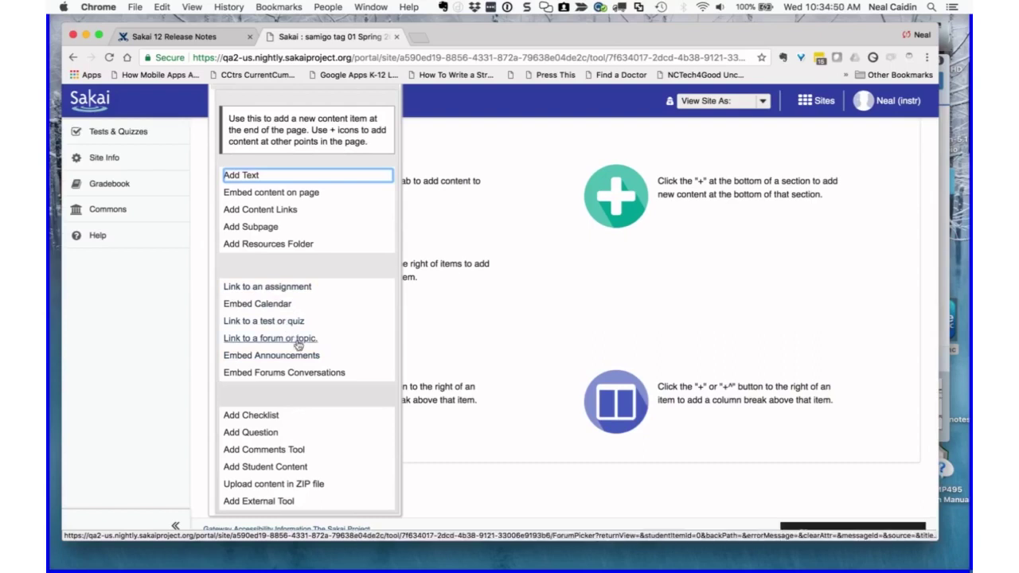
scroll(335, 352, down, 1)
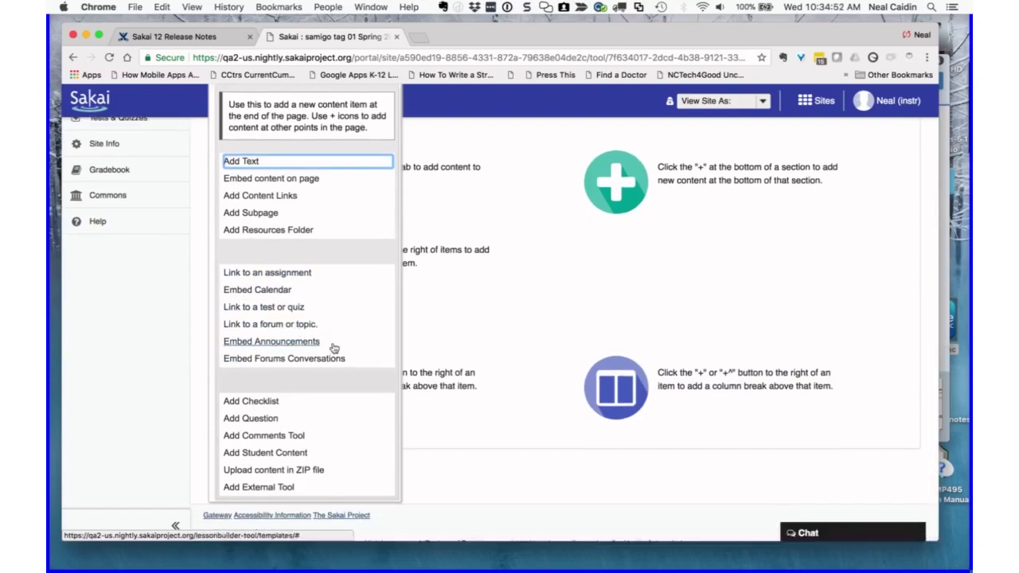
scroll(332, 328, down, 2)
scroll(331, 328, down, 1)
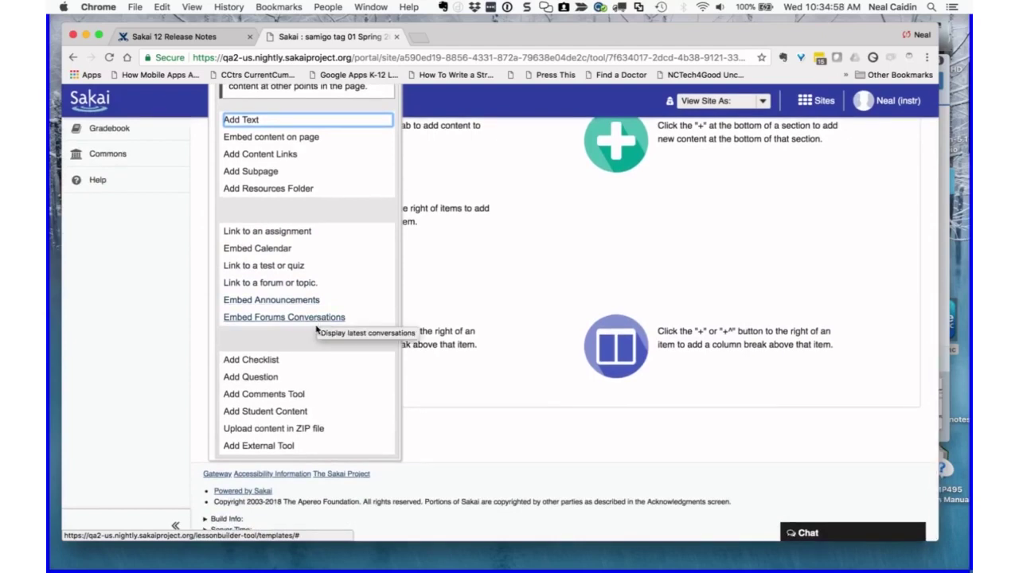
scroll(314, 371, up, 5)
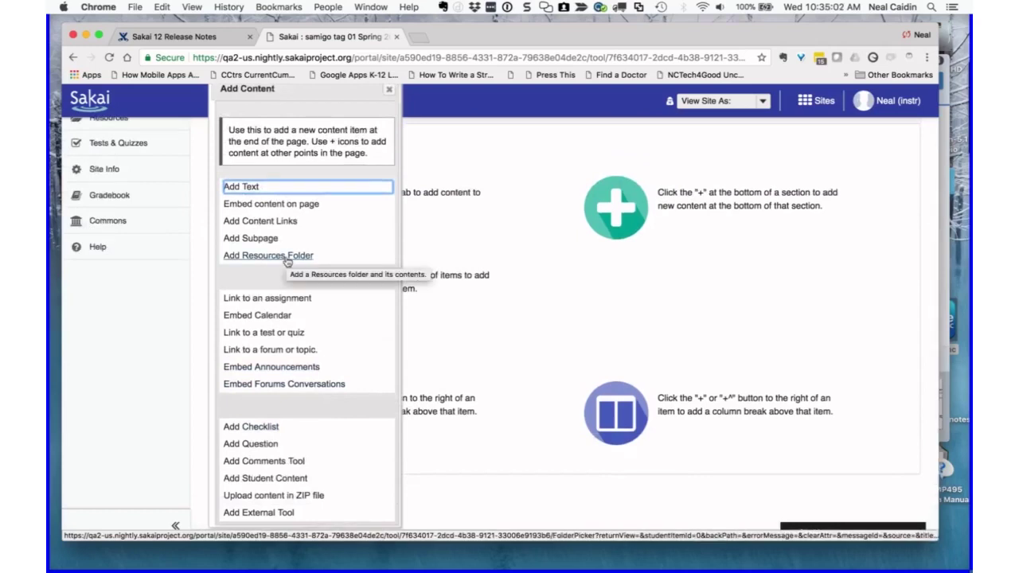
scroll(287, 263, up, 3)
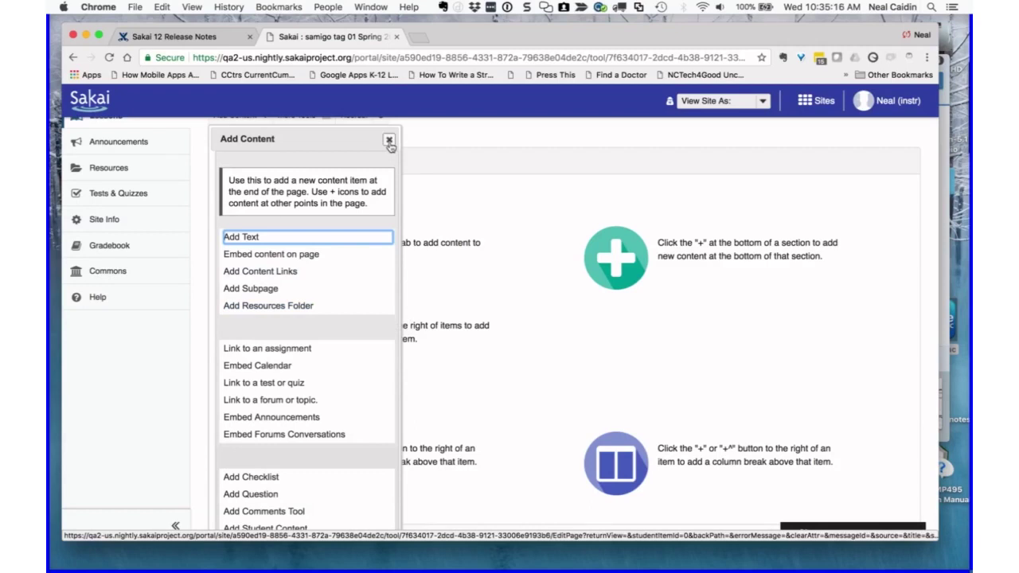
- Close the Add Content dialog, reopen and skim it once more, then close it again
click(389, 142)
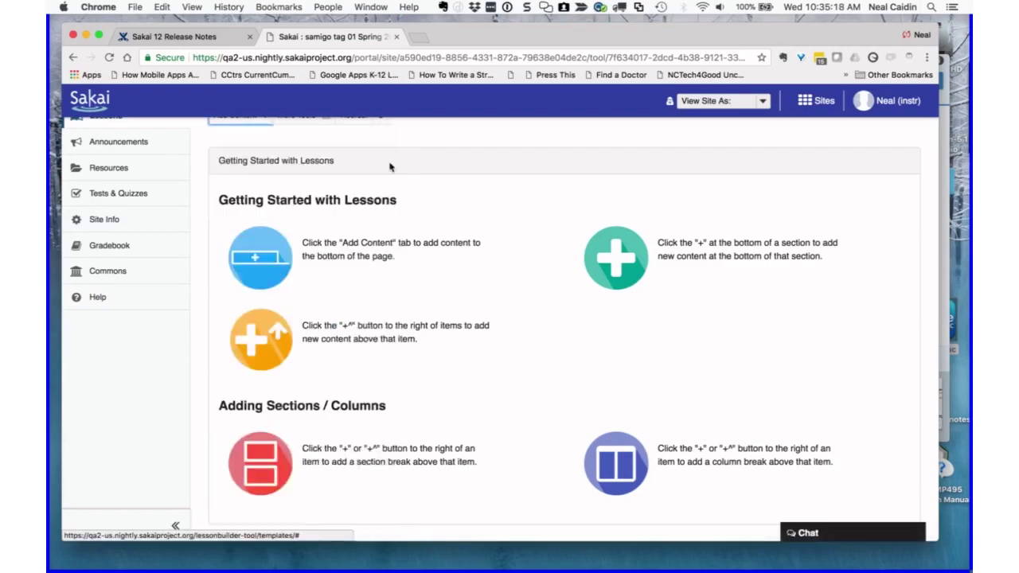
click(256, 180)
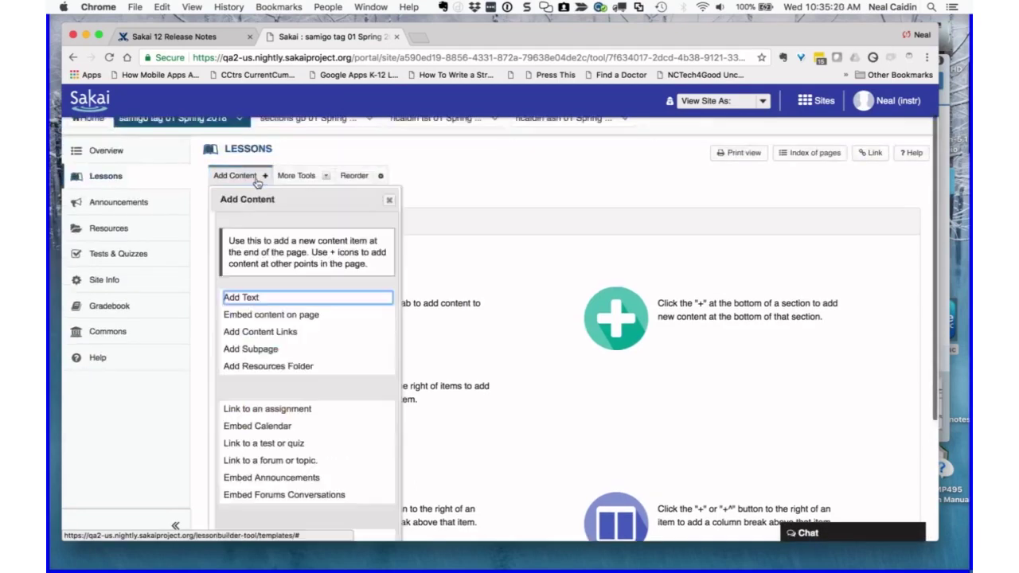
scroll(295, 311, down, 5)
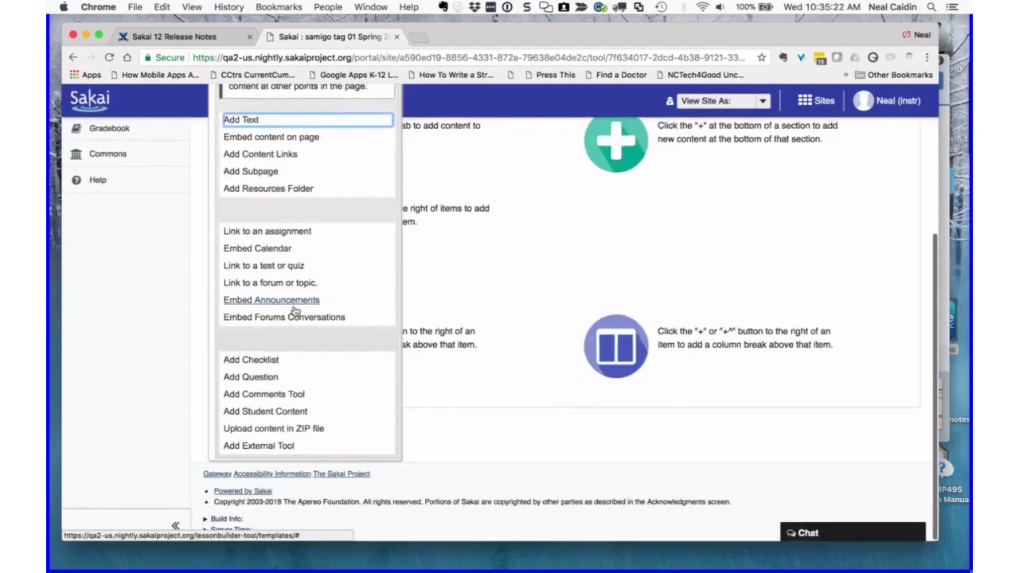
scroll(295, 310, up, 2)
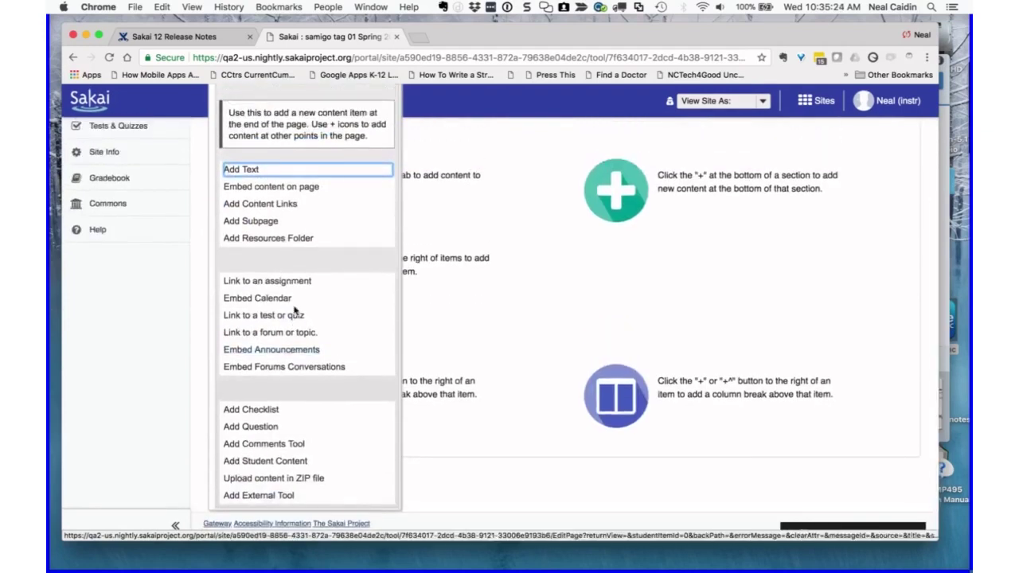
scroll(295, 310, up, 4)
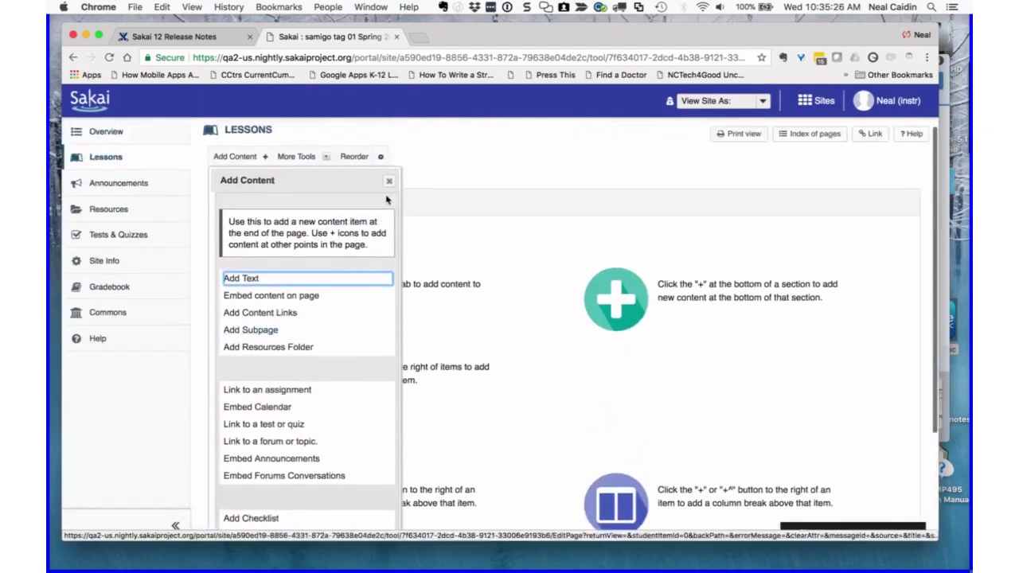
click(389, 182)
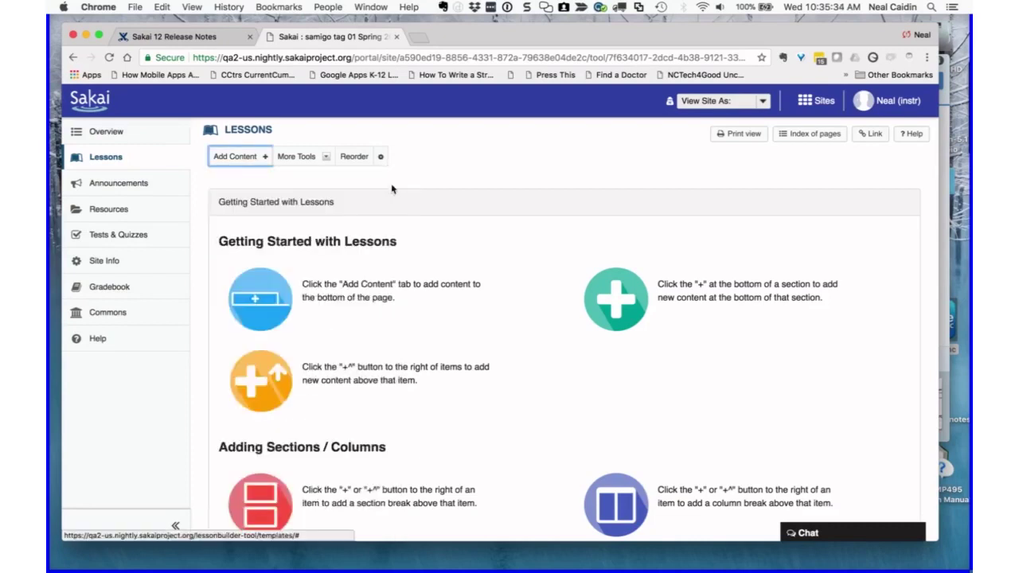
click(428, 163)
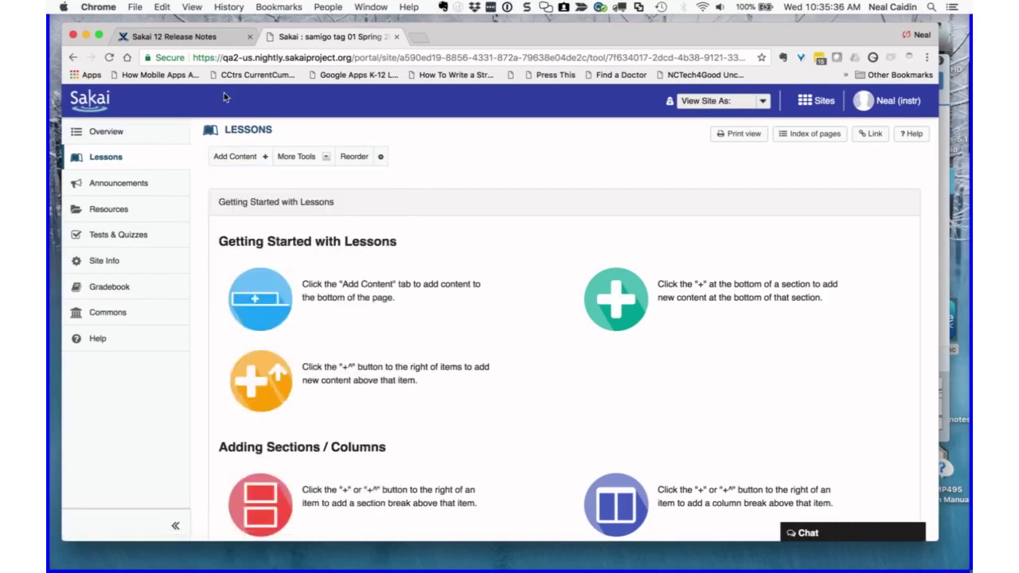